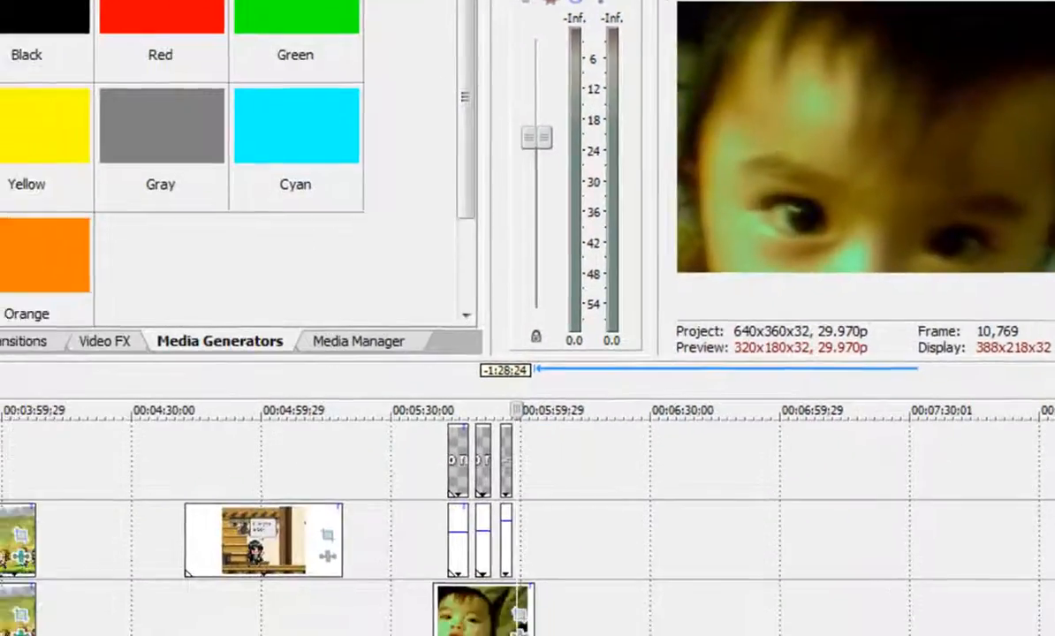
Play the finished example section from the start of the first white overlay at about 00:05:45 to examine its effect.
{"action": "left_click", "coordinate": [423, 400]}
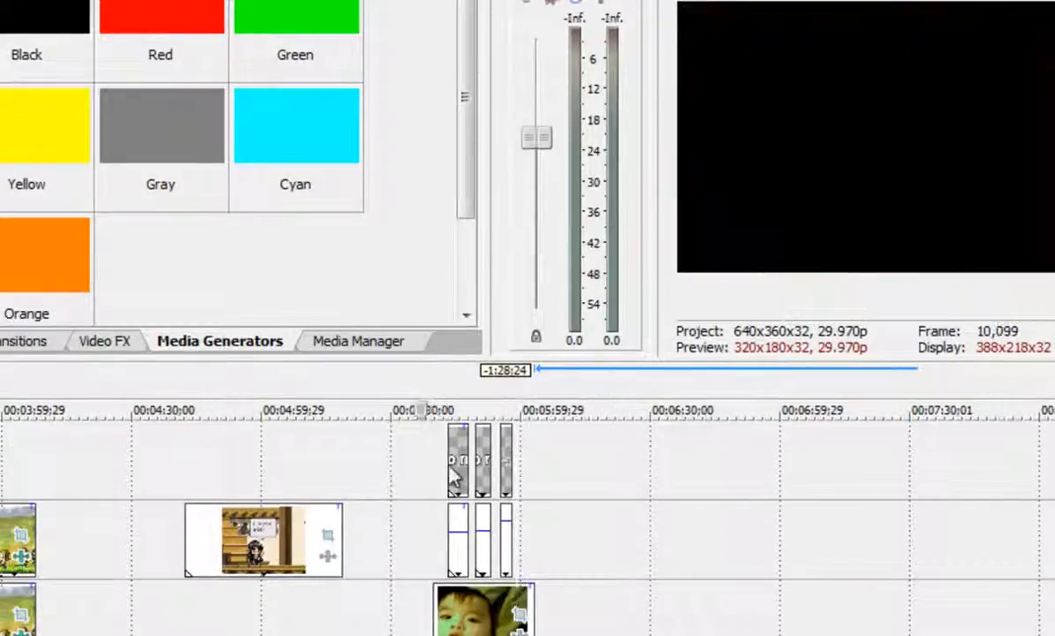
{"action": "left_click", "coordinate": [463, 480]}
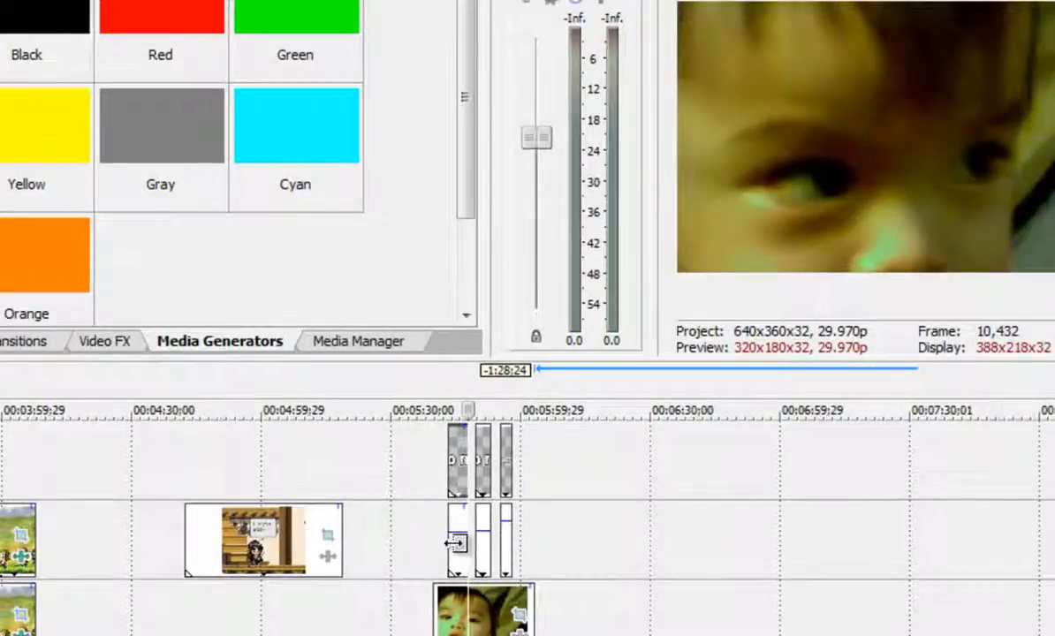
{"action": "left_click", "coordinate": [454, 543]}
{"action": "key", "text": "space"}
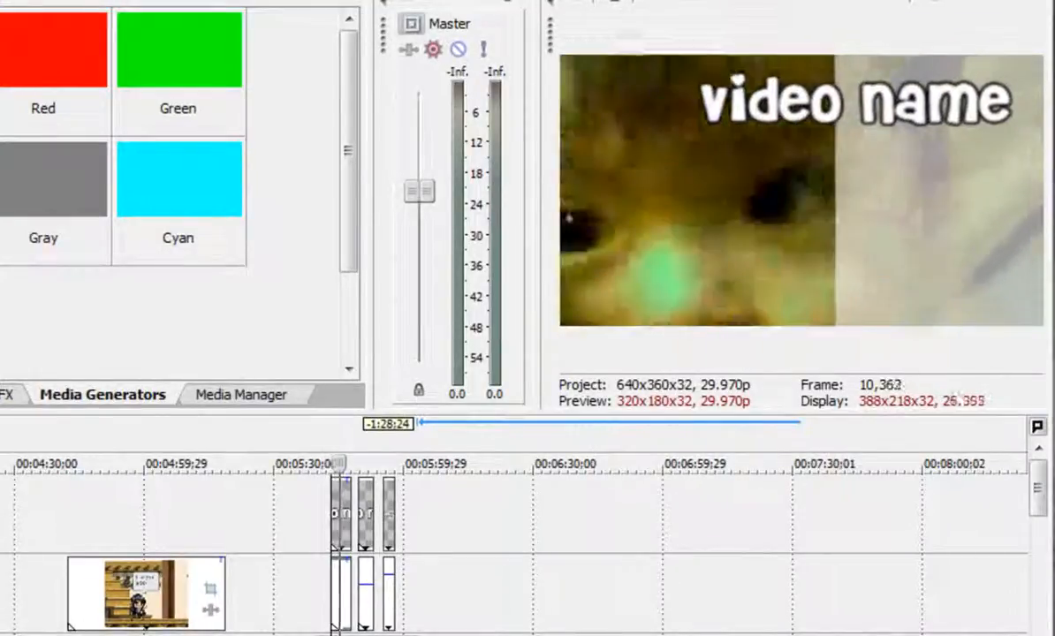
{"action": "key", "text": "Return"}
Copy the baby video clip and paste it further along the same track at 00:06:17;11.
{"action": "right_click", "coordinate": [360, 630]}
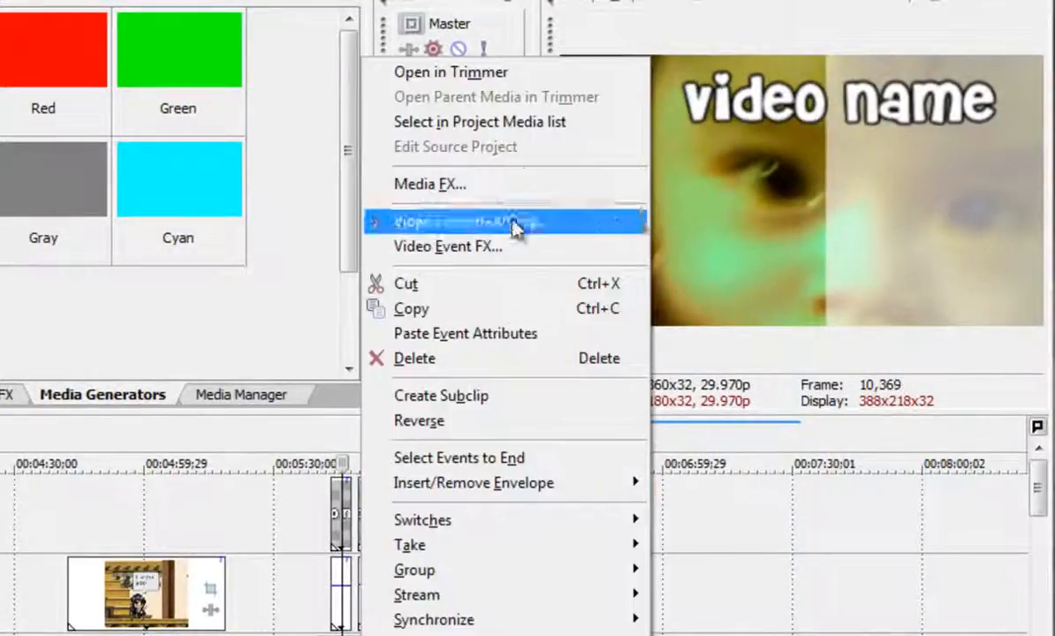
{"action": "left_click", "coordinate": [475, 313]}
{"action": "left_click", "coordinate": [497, 556]}
{"action": "right_click", "coordinate": [500, 565]}
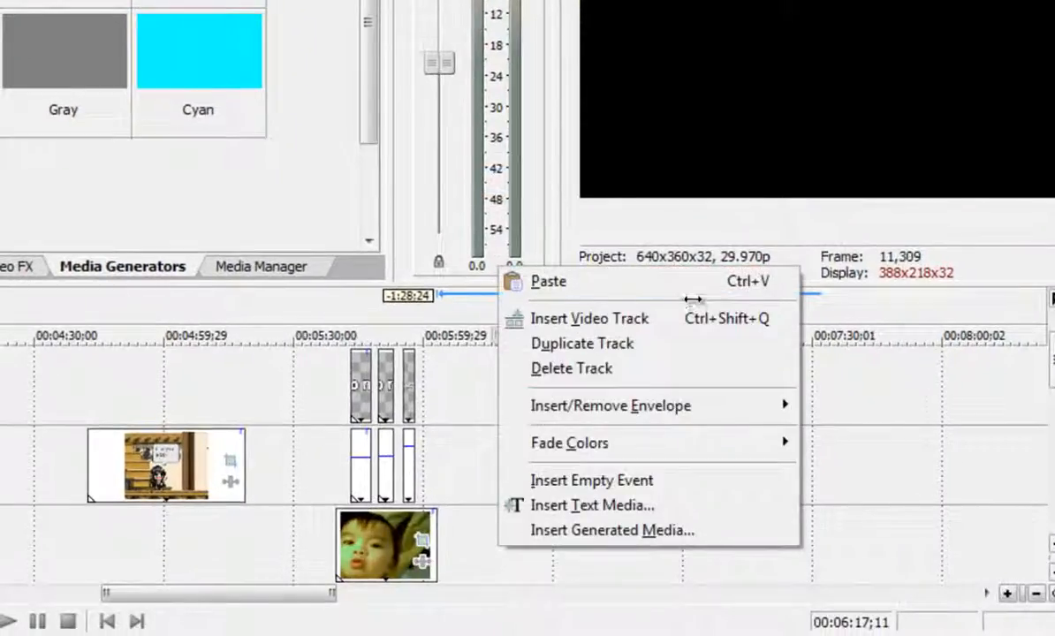
{"action": "left_click", "coordinate": [646, 290]}
{"action": "left_click", "coordinate": [510, 535]}
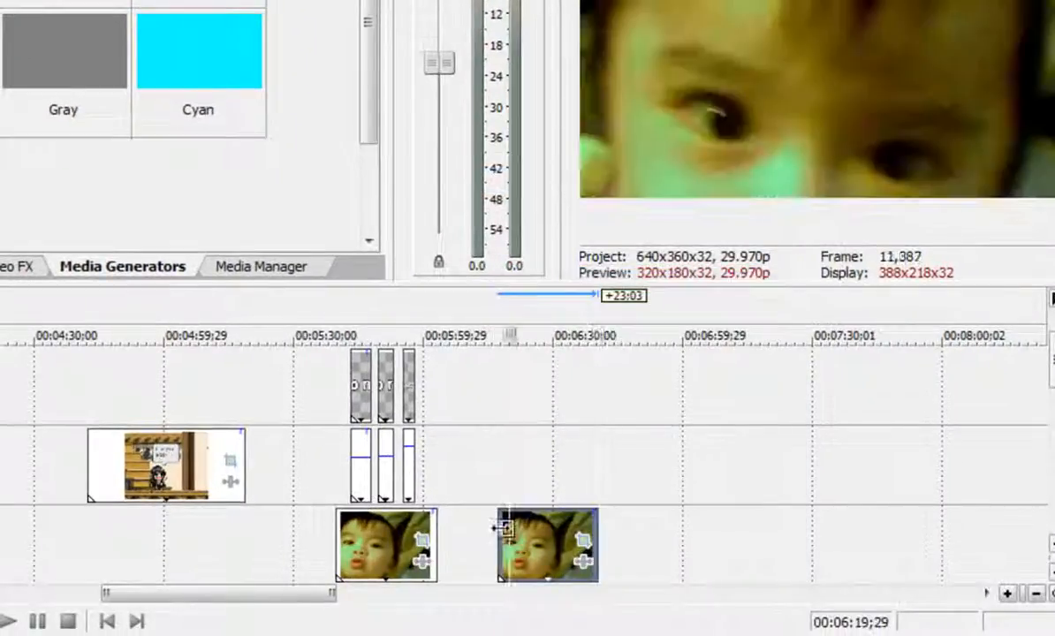
Add a White Solid Color event on the track above the pasted clip, aligned with the clip's start at 00:06:17;11.
{"action": "left_click", "coordinate": [500, 533]}
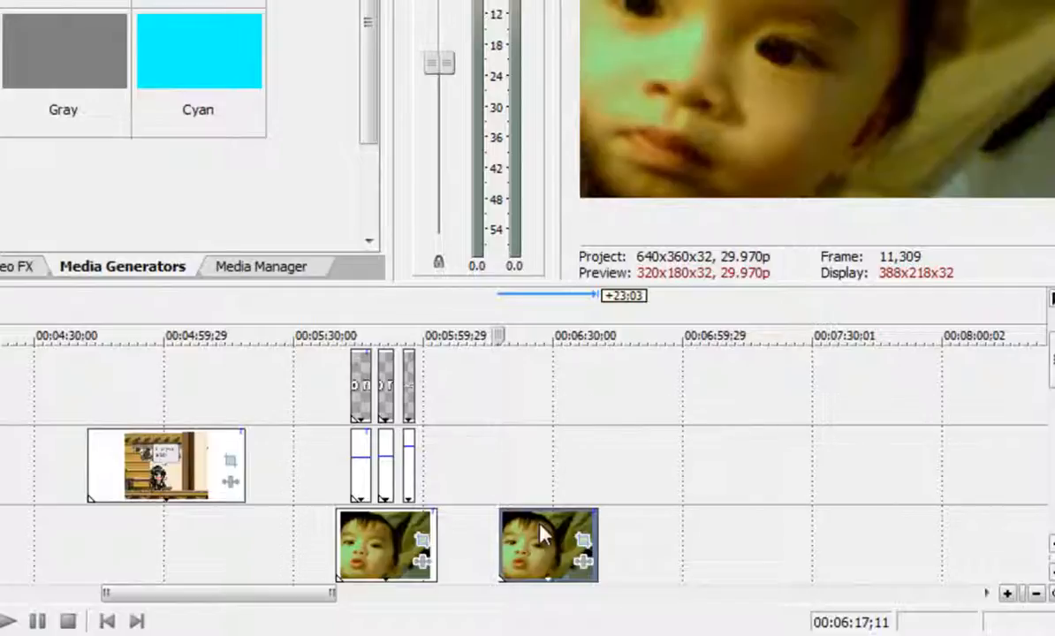
{"action": "left_click", "coordinate": [524, 442]}
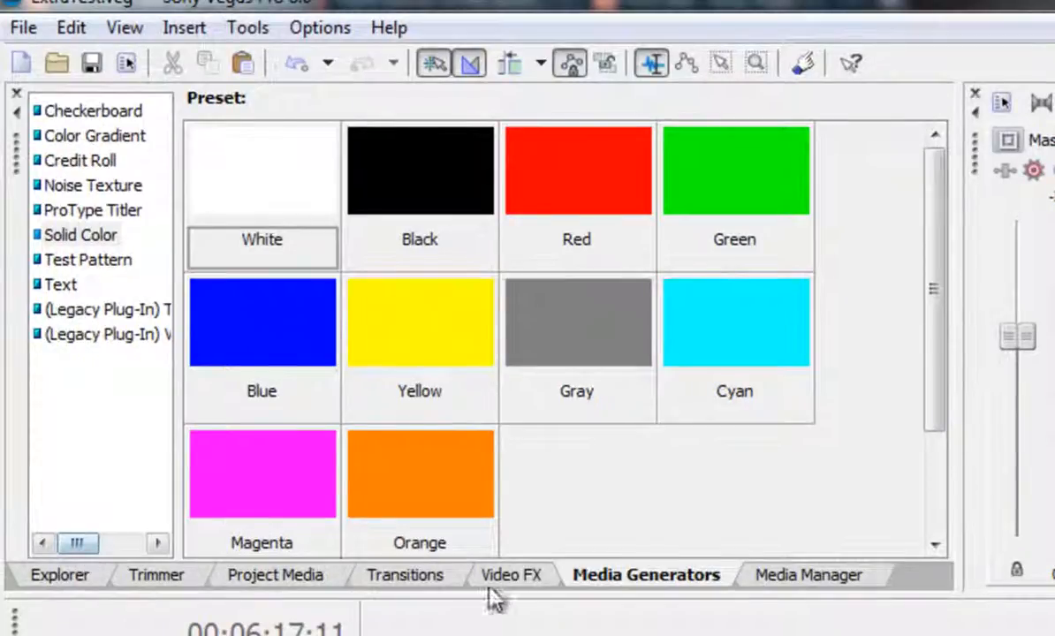
{"action": "left_click", "coordinate": [487, 584]}
{"action": "left_click", "coordinate": [608, 578]}
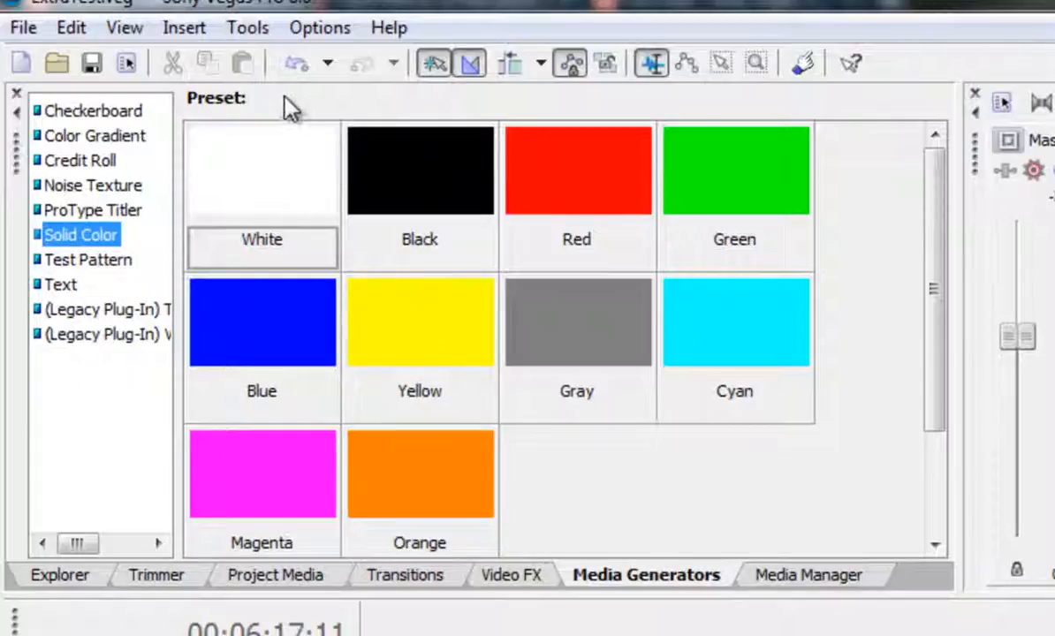
{"action": "left_click_drag", "start_coordinate": [227, 179], "coordinate": [1054, 635]}
{"action": "left_click_drag", "start_coordinate": [627, 405], "coordinate": [629, 406]}
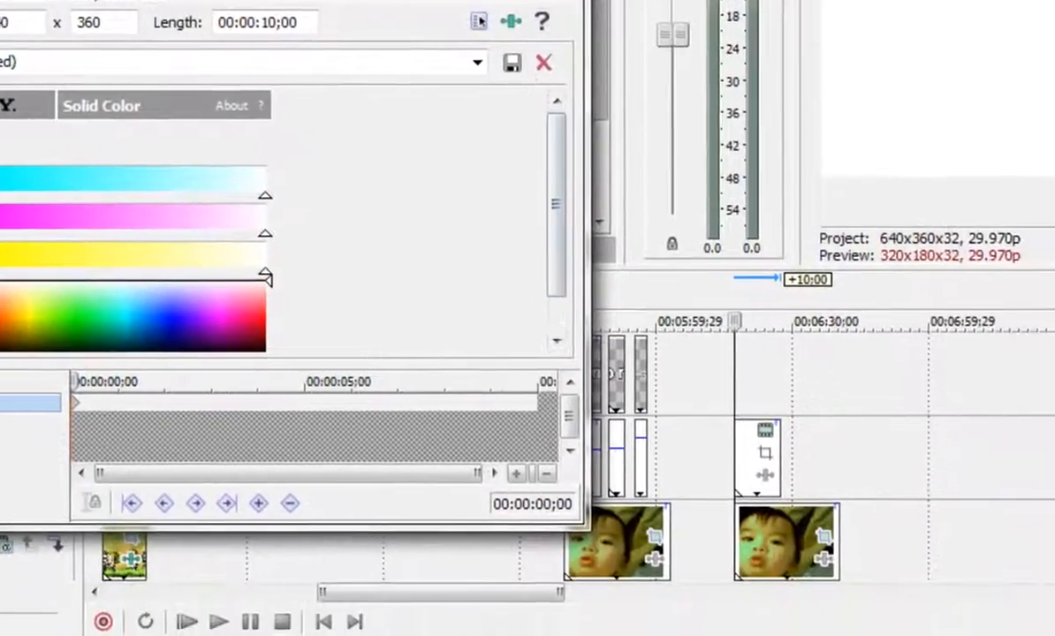
{"action": "left_click", "coordinate": [663, 18]}
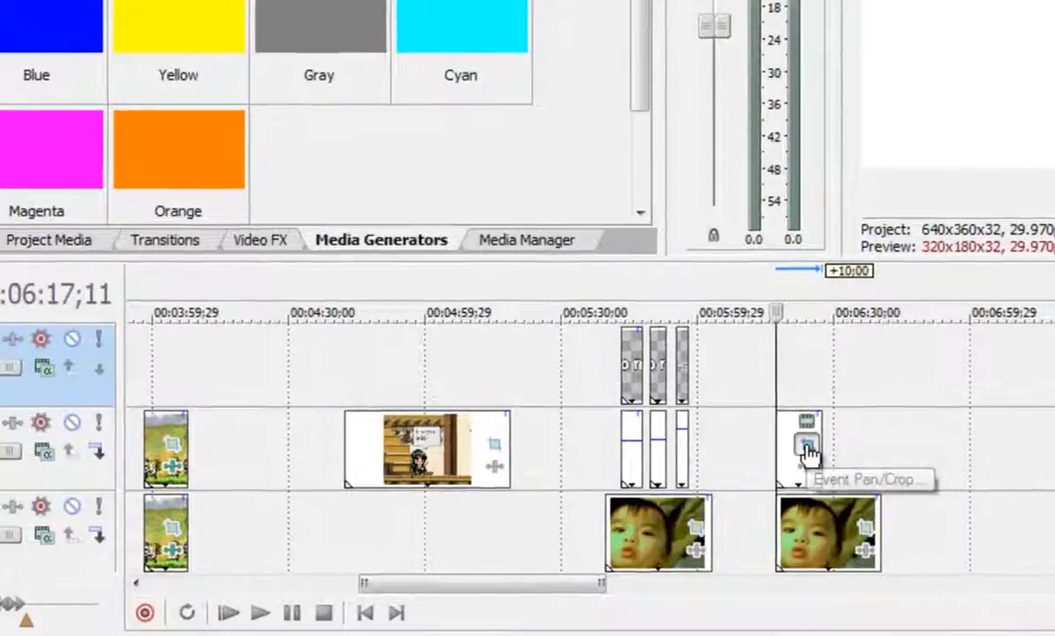
Open Event Pan/Crop for the white event and shift its frame sideways to X Center about -283 and Y Center about 167.
{"action": "left_click", "coordinate": [765, 456]}
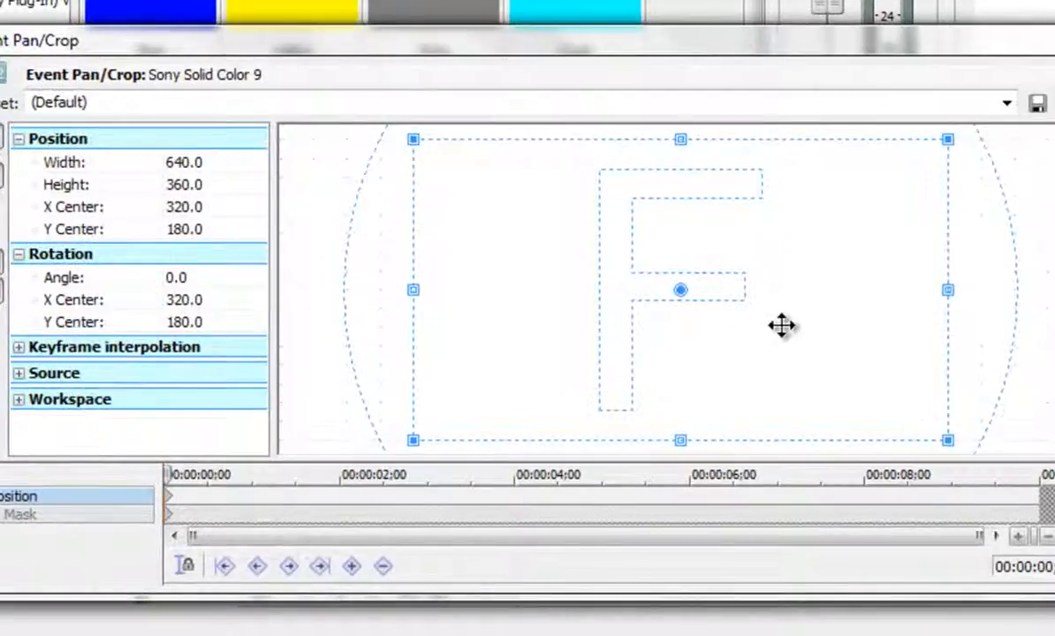
{"action": "left_click_drag", "start_coordinate": [875, 358], "coordinate": [290, 369]}
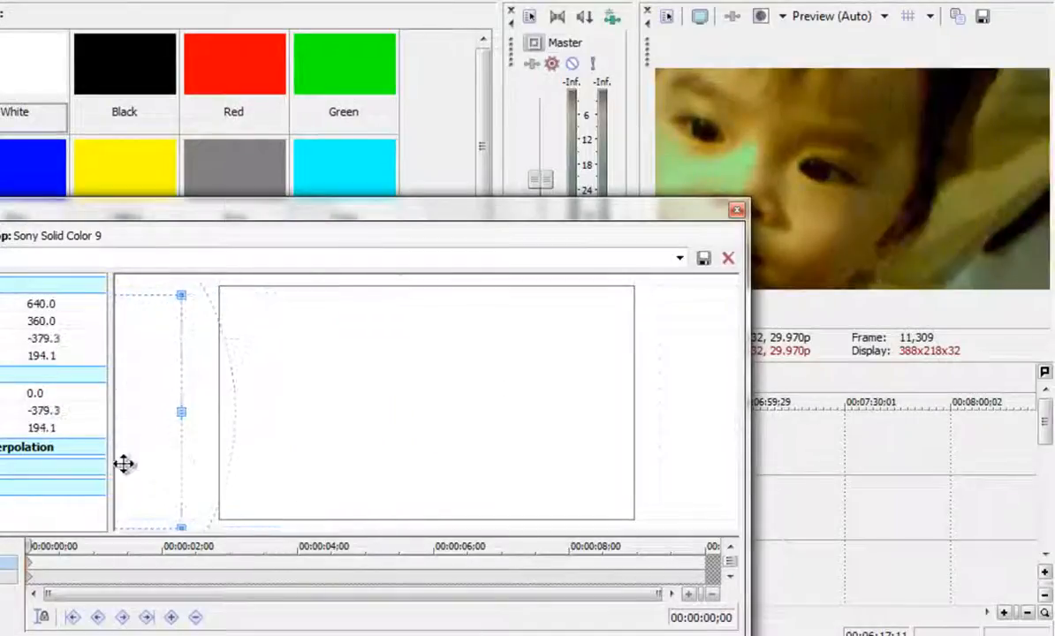
{"action": "left_click_drag", "start_coordinate": [124, 464], "coordinate": [914, 464]}
{"action": "left_click_drag", "start_coordinate": [607, 448], "coordinate": [276, 443]}
{"action": "left_click_drag", "start_coordinate": [197, 422], "coordinate": [152, 433]}
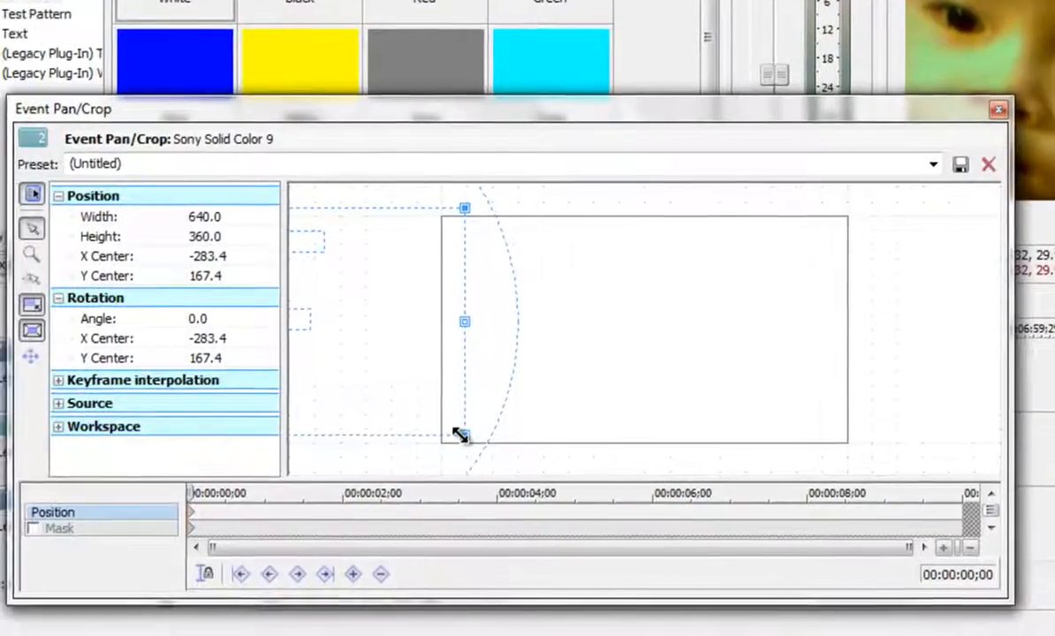
Shrink the crop frame to about 581 x 327 and place it just outside the image at X Center about -304, Y Center about 177.
{"action": "left_click_drag", "start_coordinate": [316, 490], "coordinate": [313, 492]}
{"action": "left_click_drag", "start_coordinate": [458, 435], "coordinate": [460, 415]}
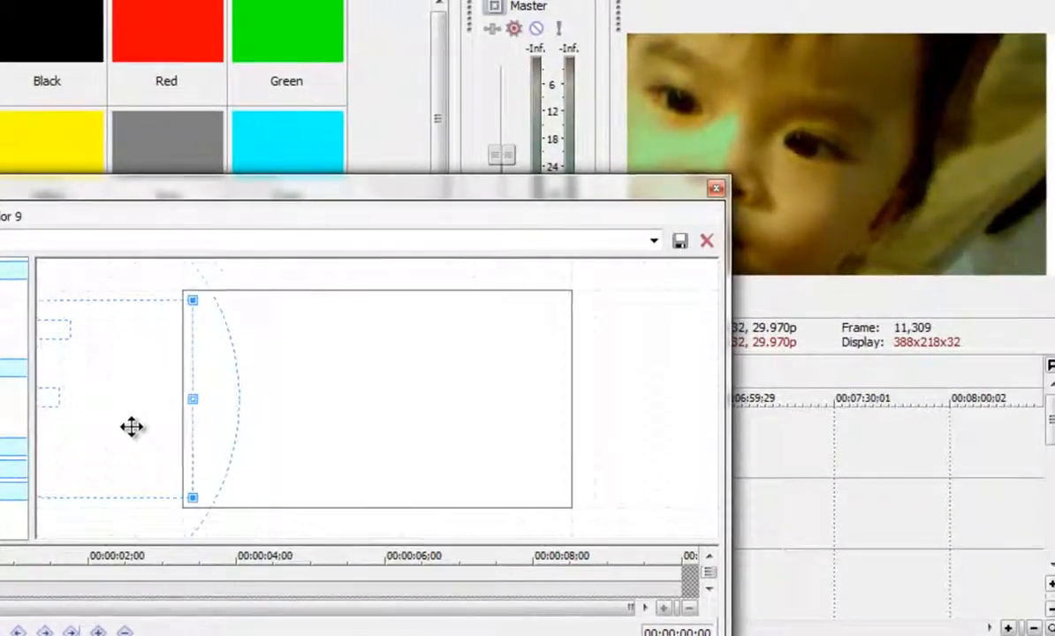
{"action": "left_click_drag", "start_coordinate": [132, 427], "coordinate": [109, 432]}
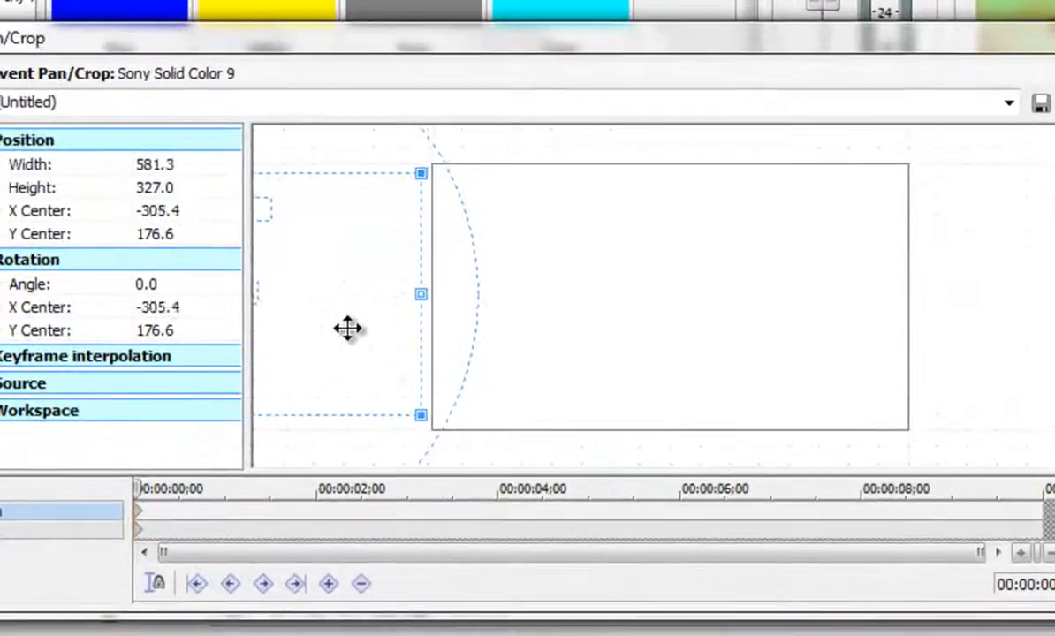
{"action": "left_click_drag", "start_coordinate": [347, 329], "coordinate": [399, 344]}
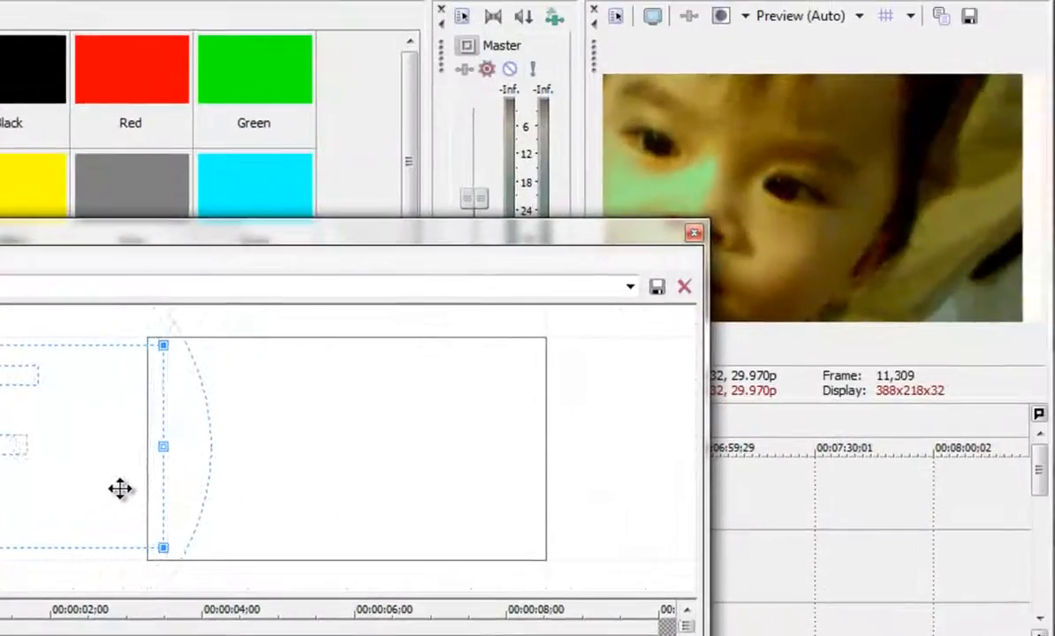
{"action": "left_click_drag", "start_coordinate": [120, 489], "coordinate": [95, 489]}
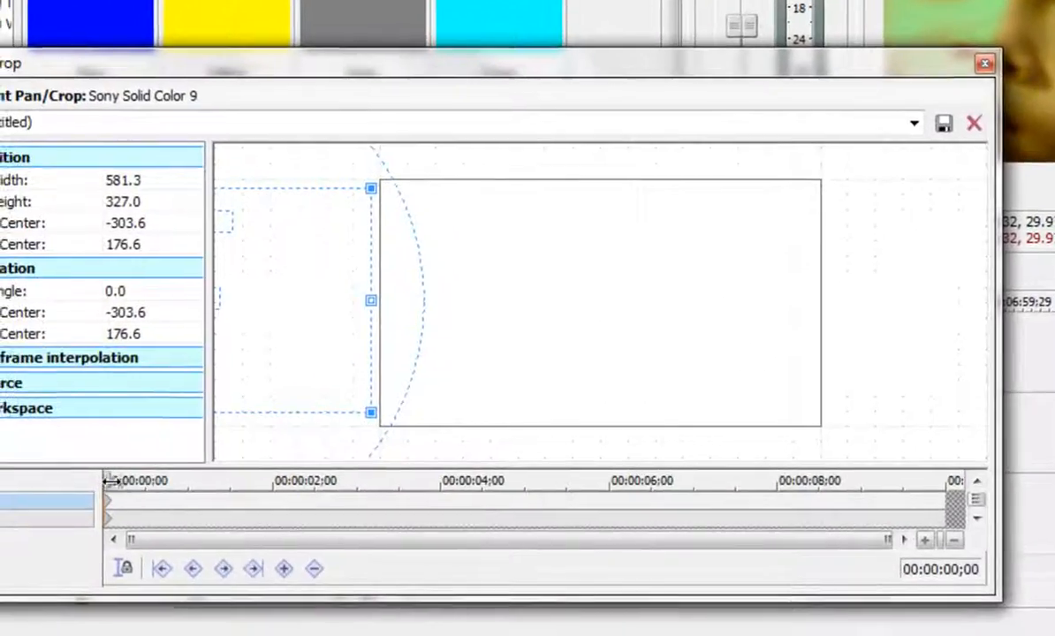
Create a position keyframe at 00:00:02;15 with the crop frame partly over the image, at X Center about -95 and Y Center about 177.
{"action": "left_click_drag", "start_coordinate": [127, 480], "coordinate": [188, 469]}
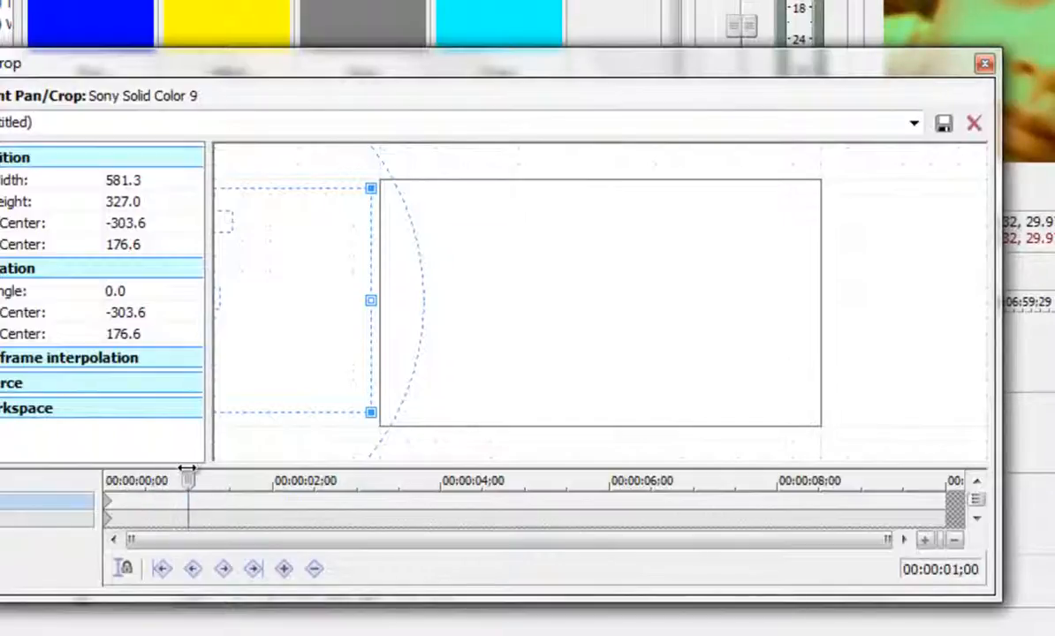
{"action": "left_click_drag", "start_coordinate": [191, 468], "coordinate": [313, 465]}
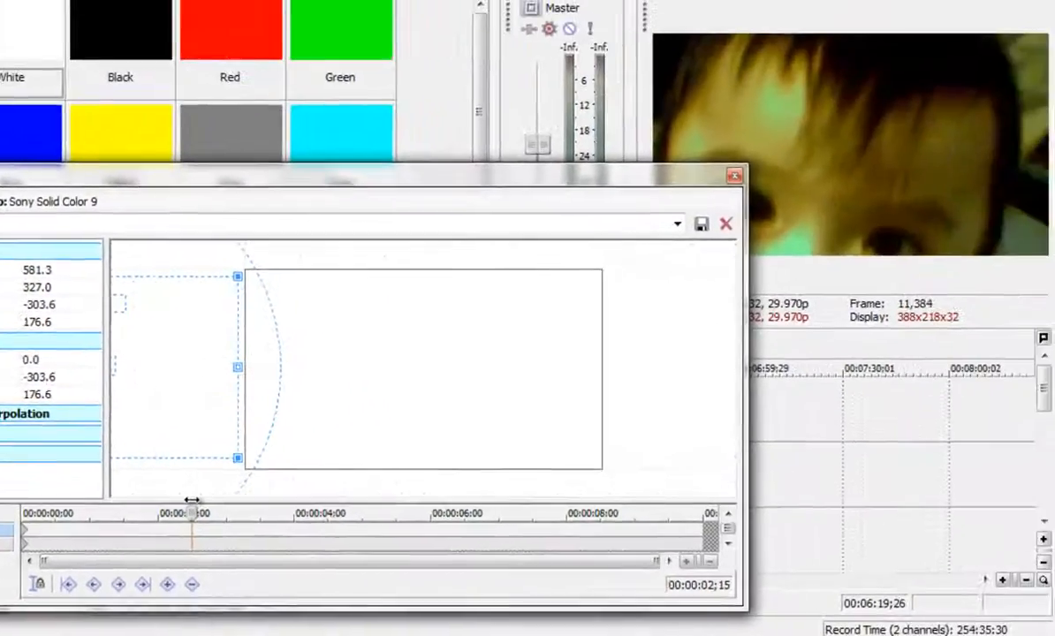
{"action": "left_click_drag", "start_coordinate": [181, 423], "coordinate": [278, 416]}
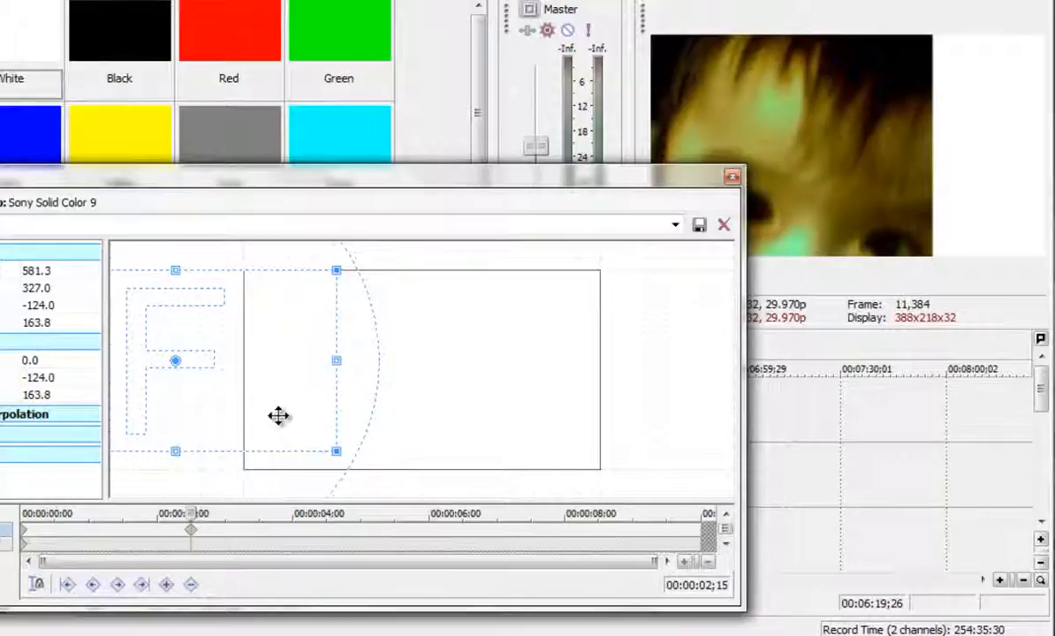
{"action": "left_click_drag", "start_coordinate": [278, 416], "coordinate": [336, 423]}
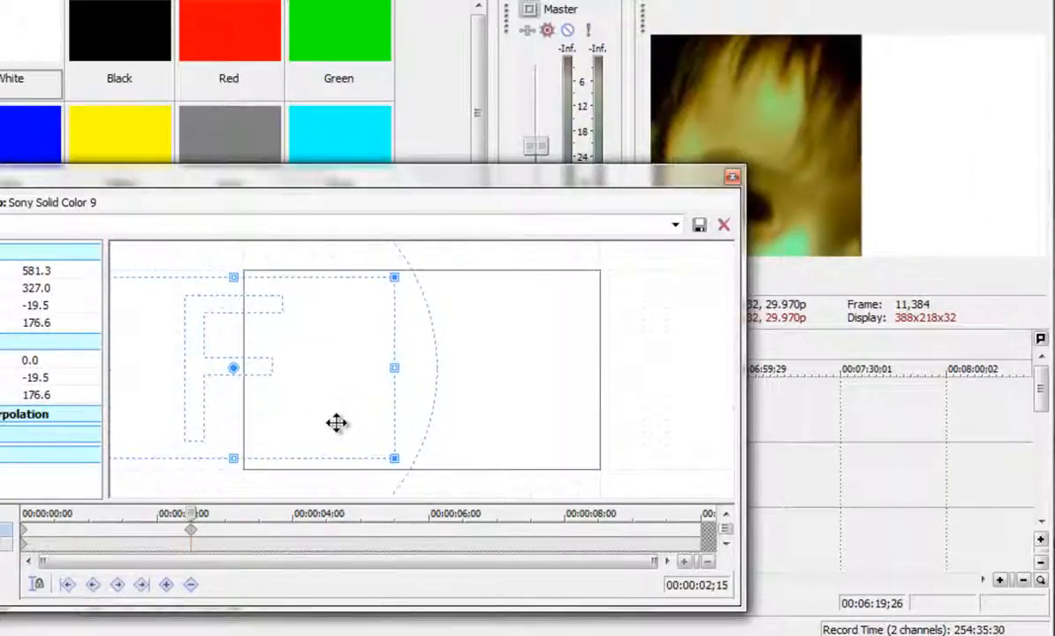
{"action": "left_click_drag", "start_coordinate": [336, 423], "coordinate": [296, 427]}
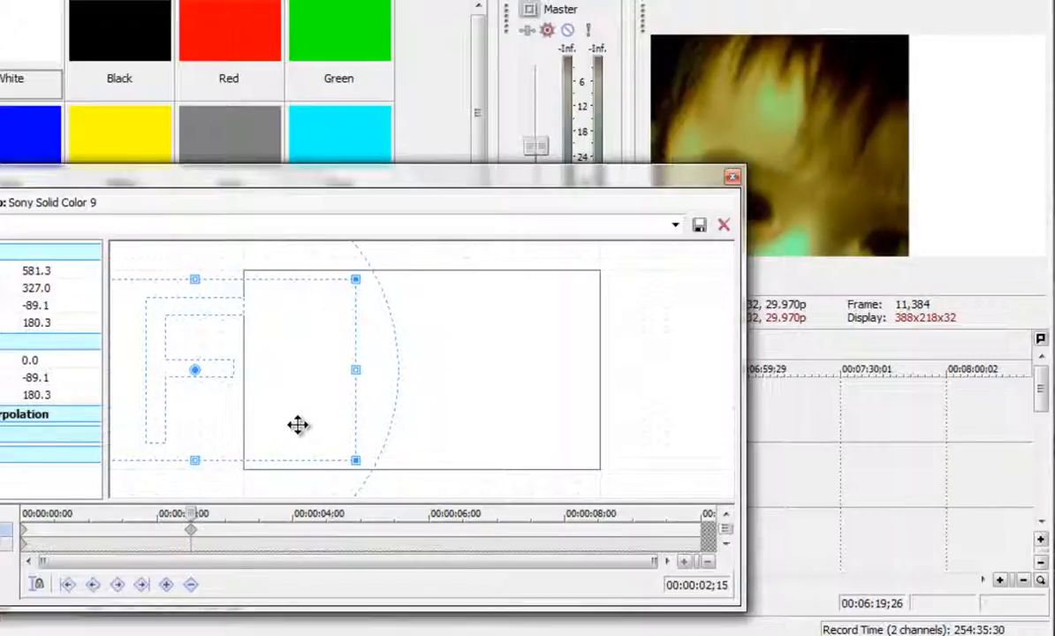
{"action": "mouse_move", "coordinate": [297, 425]}
{"action": "left_mouse_down"}
{"action": "mouse_move", "coordinate": [318, 424]}
{"action": "mouse_move", "coordinate": [273, 424]}
{"action": "mouse_move", "coordinate": [284, 424]}
{"action": "left_mouse_up"}
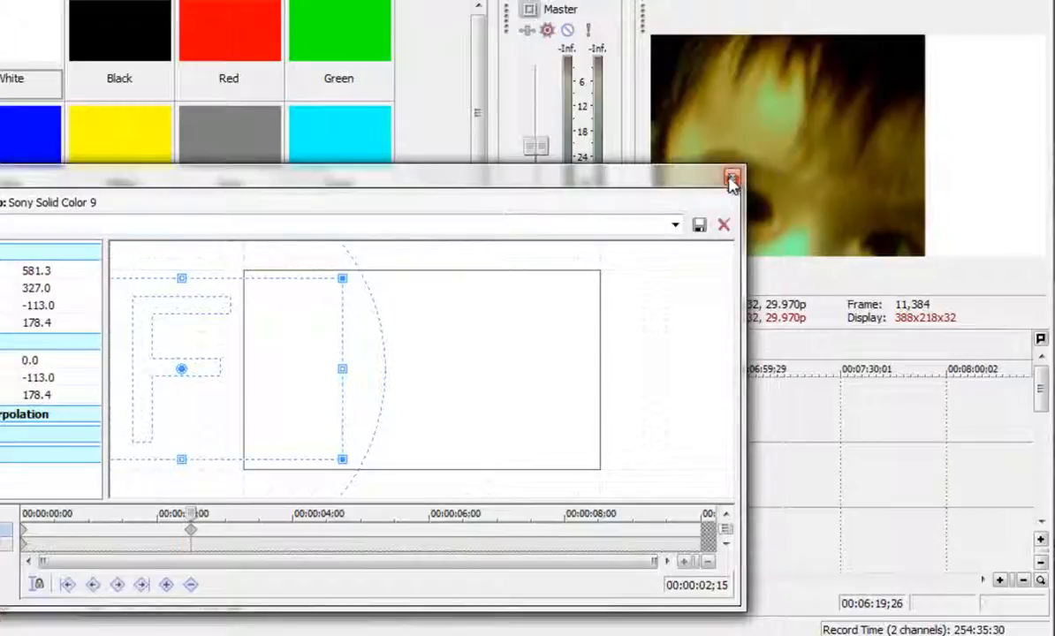
{"action": "left_click_drag", "start_coordinate": [232, 394], "coordinate": [264, 386]}
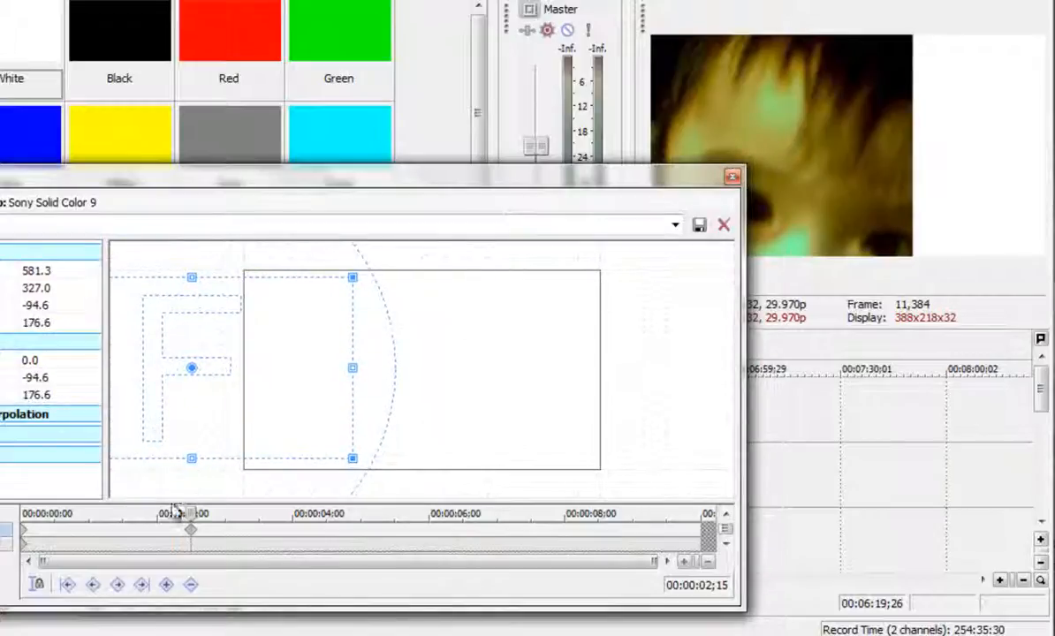
Add a position keyframe at 00:00:04;15 with the crop frame moved slightly further over the image.
{"action": "left_click_drag", "start_coordinate": [185, 510], "coordinate": [278, 512]}
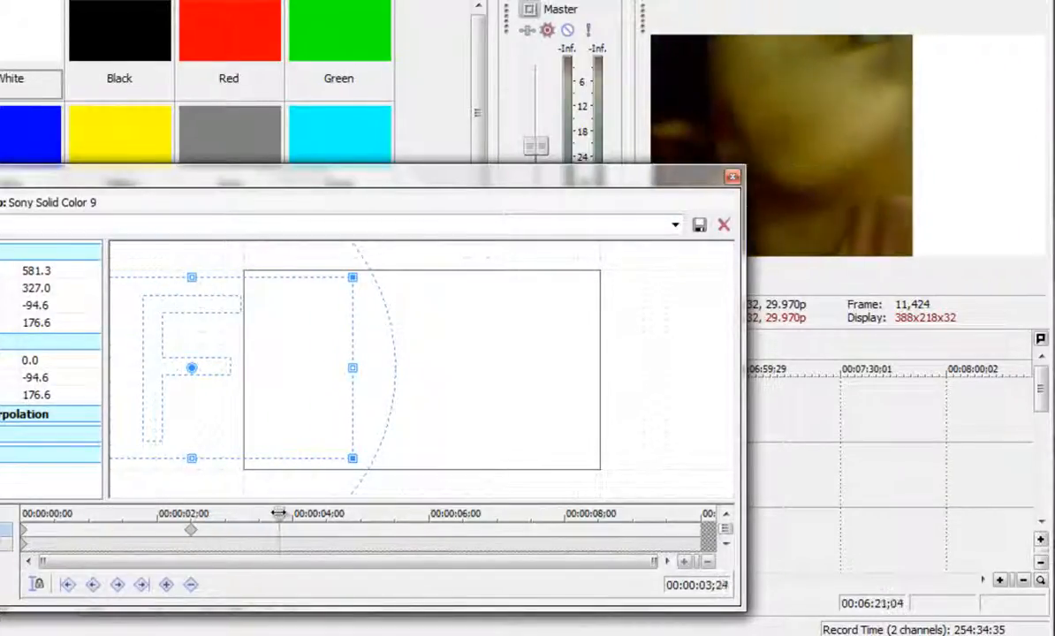
{"action": "left_click_drag", "start_coordinate": [190, 512], "coordinate": [328, 512]}
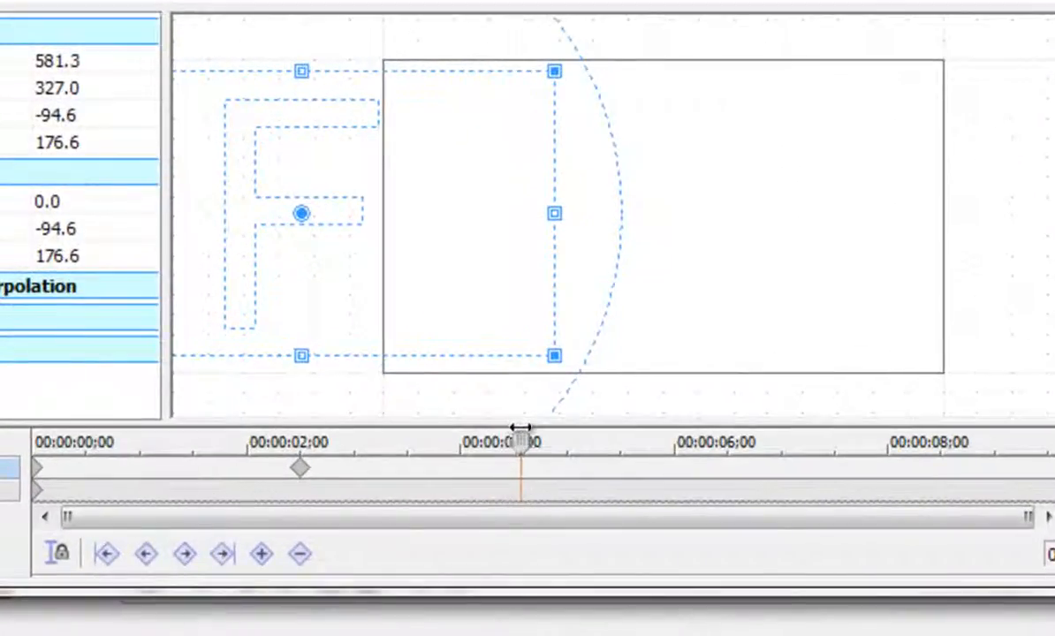
{"action": "left_click_drag", "start_coordinate": [511, 439], "coordinate": [518, 439]}
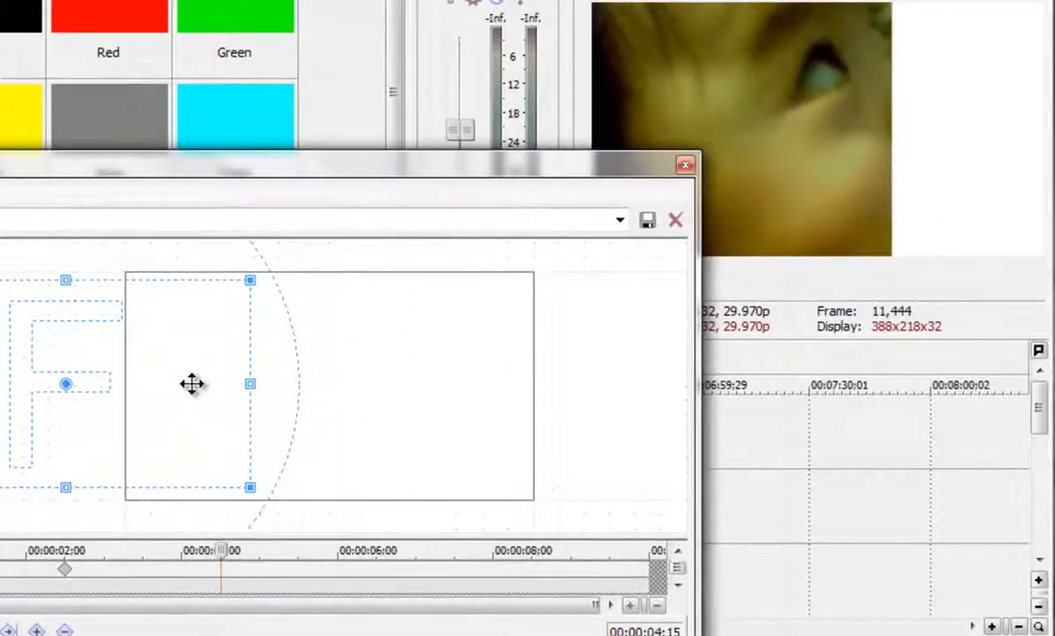
{"action": "left_click_drag", "start_coordinate": [191, 384], "coordinate": [221, 383]}
Add a keyframe at 00:00:05;22 with the crop frame back outside the image, and move that keyframe to 00:00:05;13.
{"action": "mouse_move", "coordinate": [222, 548]}
{"action": "left_mouse_down"}
{"action": "mouse_move", "coordinate": [1, 551]}
{"action": "mouse_move", "coordinate": [223, 546]}
{"action": "left_mouse_up"}
{"action": "left_click_drag", "start_coordinate": [221, 549], "coordinate": [317, 549]}
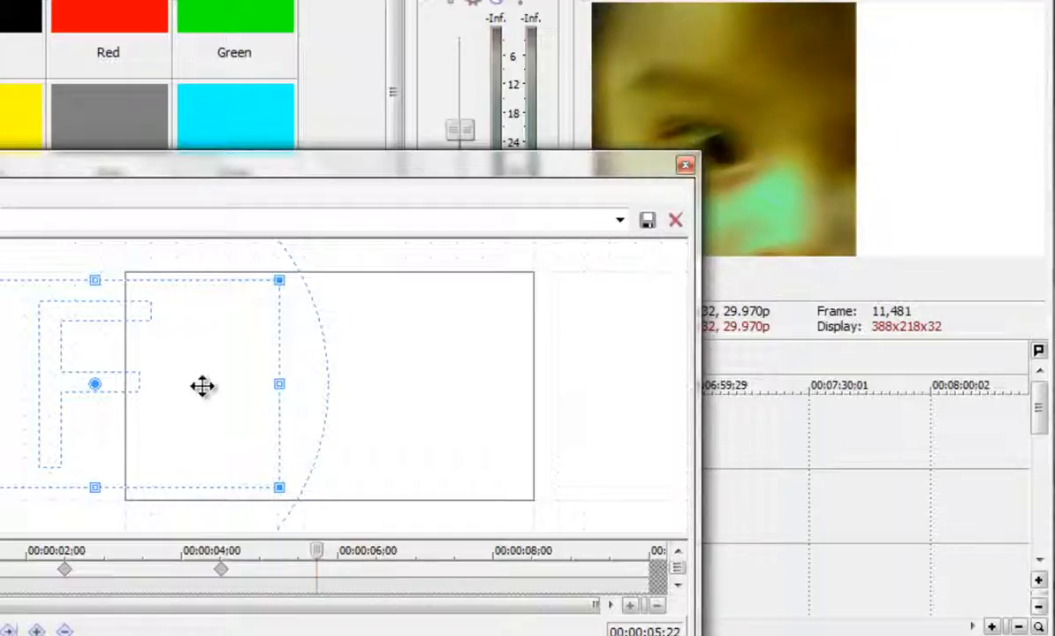
{"action": "left_click_drag", "start_coordinate": [212, 396], "coordinate": [50, 395]}
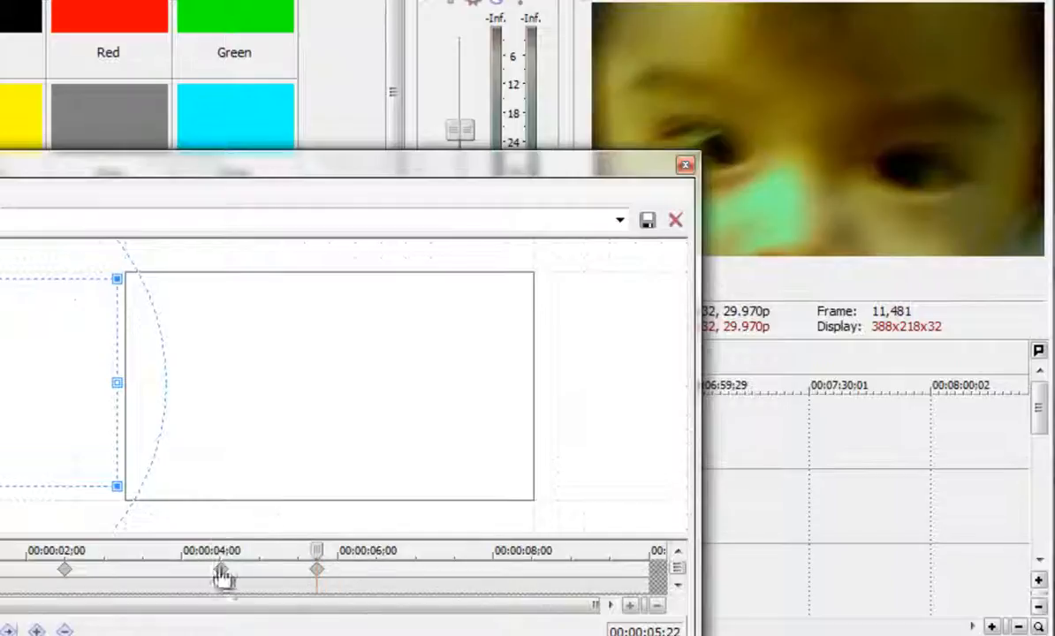
{"action": "left_click_drag", "start_coordinate": [317, 552], "coordinate": [303, 575]}
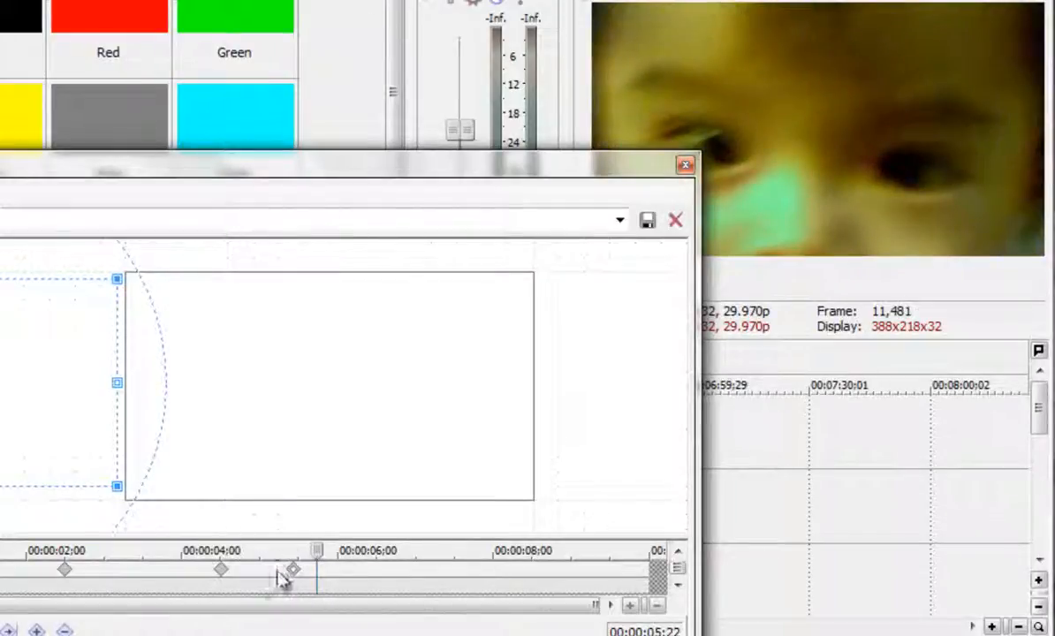
{"action": "left_click", "coordinate": [293, 571]}
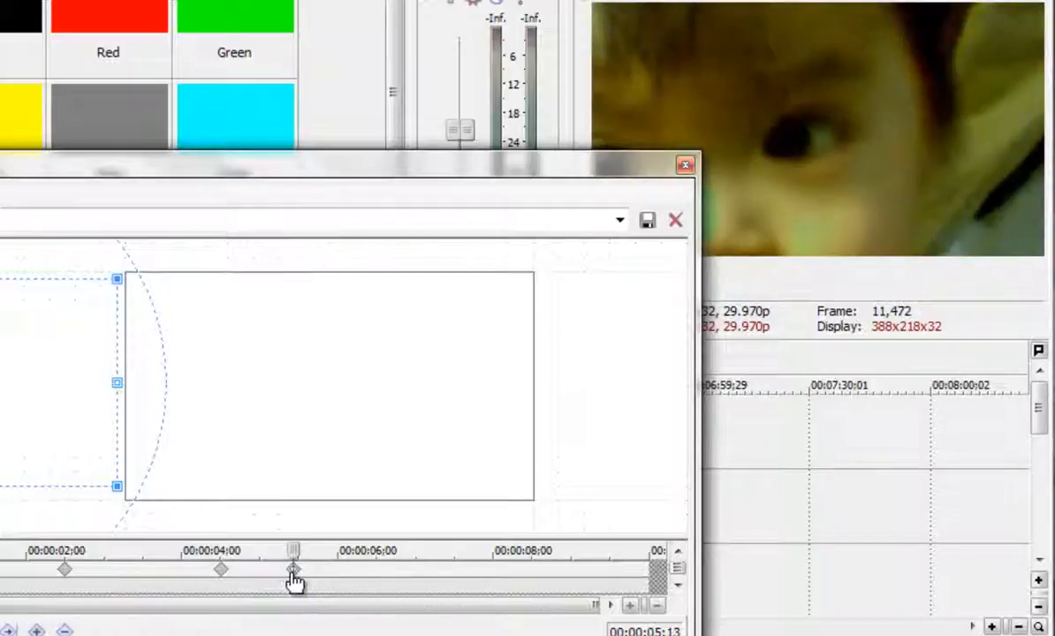
Scrub back through the keyframes, close the Pan/Crop window, and play the white overlay animation from the event's start.
{"action": "left_click_drag", "start_coordinate": [292, 550], "coordinate": [73, 564]}
{"action": "left_click", "coordinate": [675, 220]}
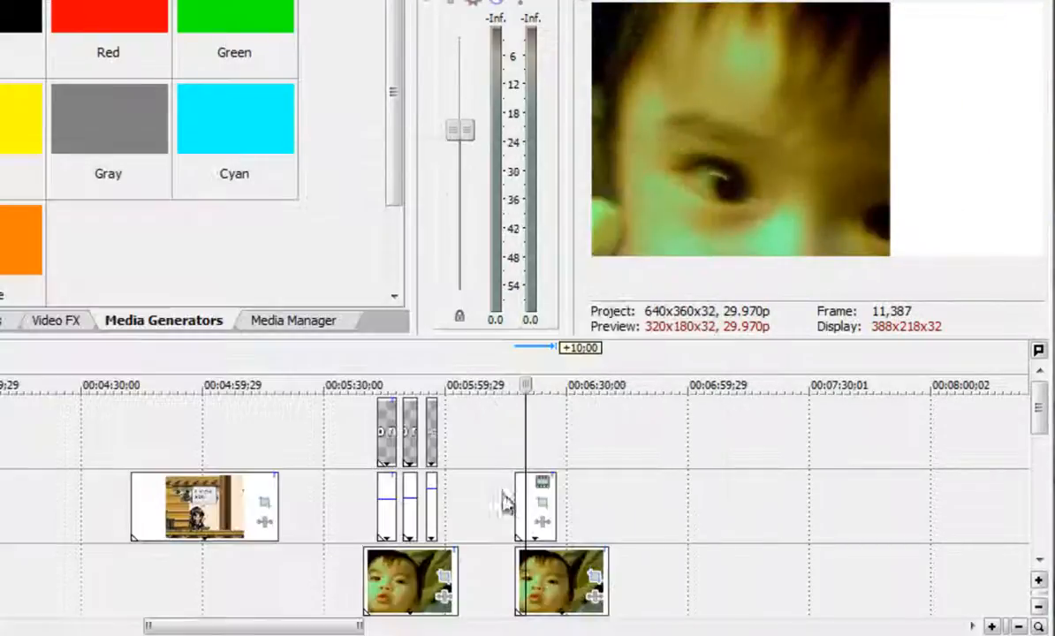
{"action": "left_click", "coordinate": [515, 501]}
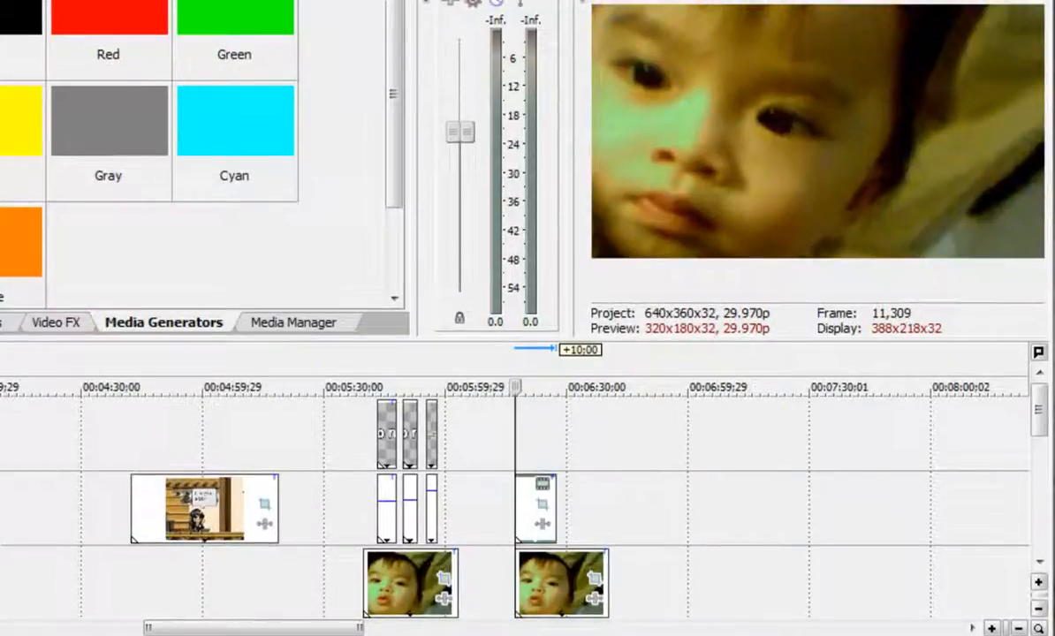
{"action": "key", "text": "space"}
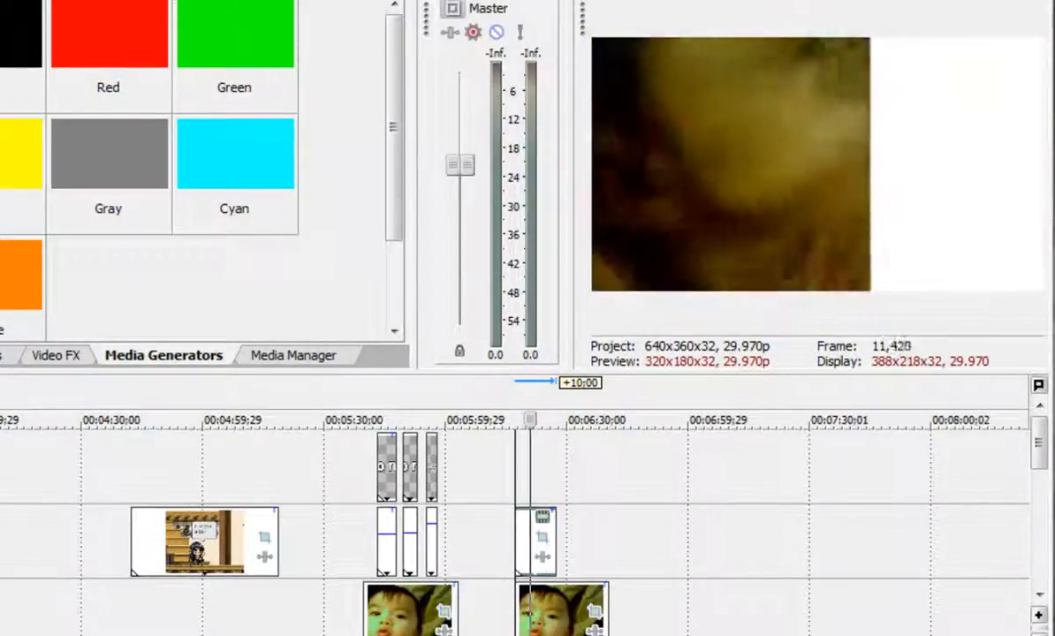
Replay the white overlay animation from the start of its event.
{"action": "key", "text": "space"}
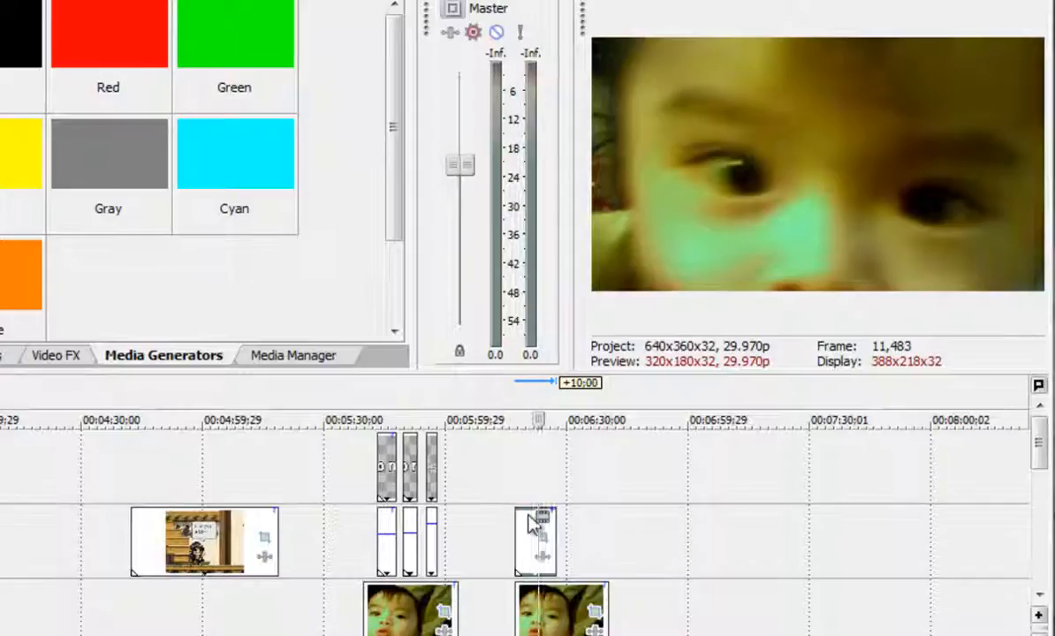
{"action": "left_click_drag", "start_coordinate": [531, 522], "coordinate": [523, 535]}
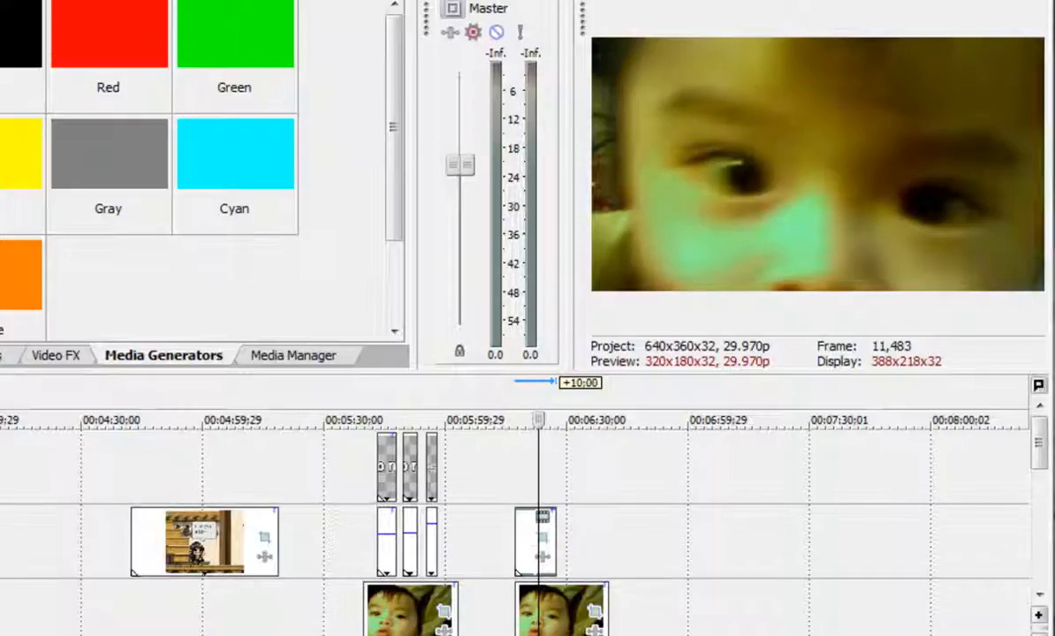
{"action": "left_click", "coordinate": [515, 419]}
{"action": "key", "text": "space"}
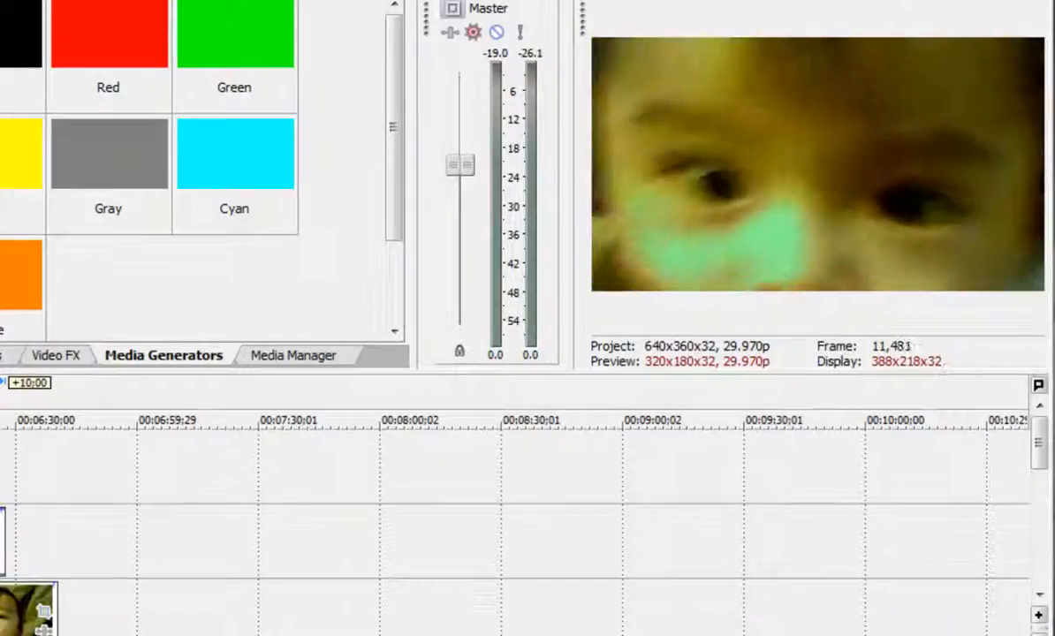
Make the white panel event slightly transparent and add a Default Text event reading "Video Name" on the track above it.
{"action": "scroll", "coordinate": [512, 526], "scroll_direction": "left", "scroll_amount": 3}
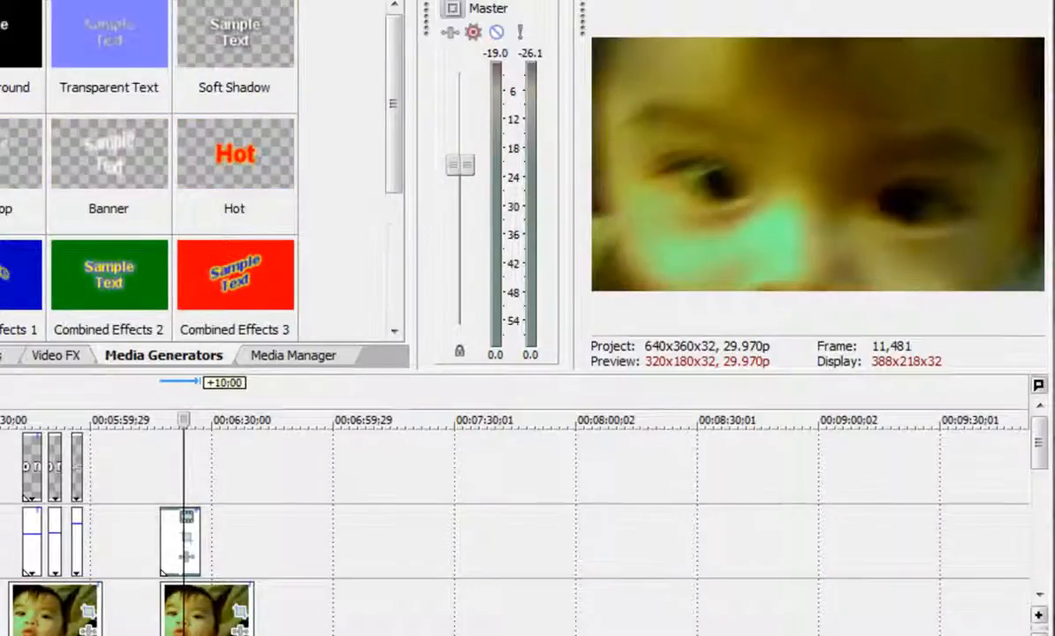
{"action": "left_click_drag", "start_coordinate": [185, 522], "coordinate": [176, 477]}
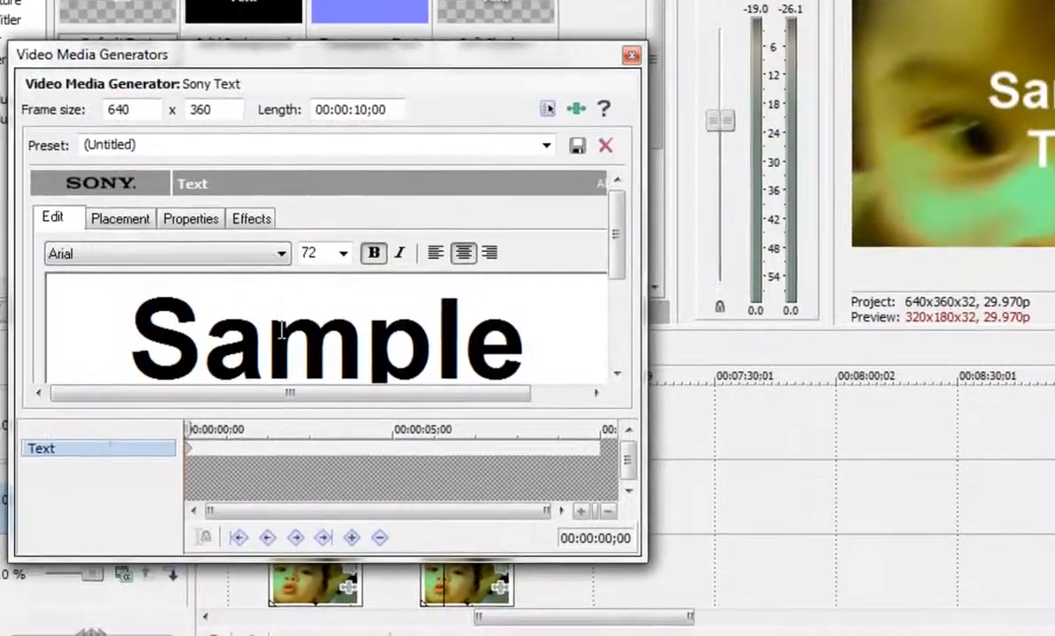
{"action": "key", "text": "ctrl+a"}
{"action": "type", "text": "Video"}
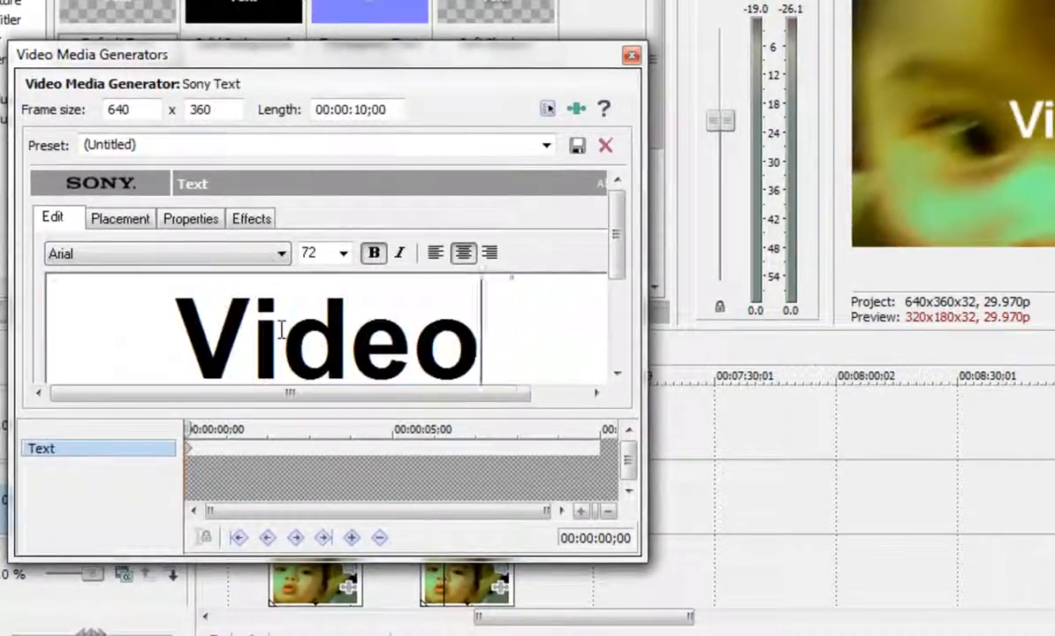
{"action": "type", "text": " Name"}
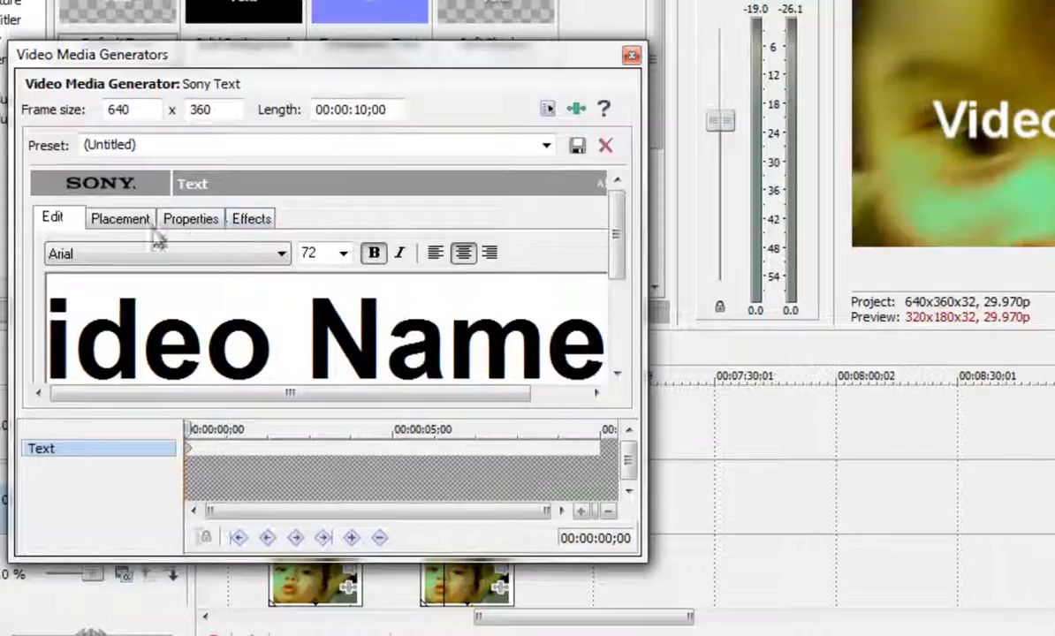
Set the title text's font to Cheri and look over its placement and color properties.
{"action": "left_click", "coordinate": [193, 256]}
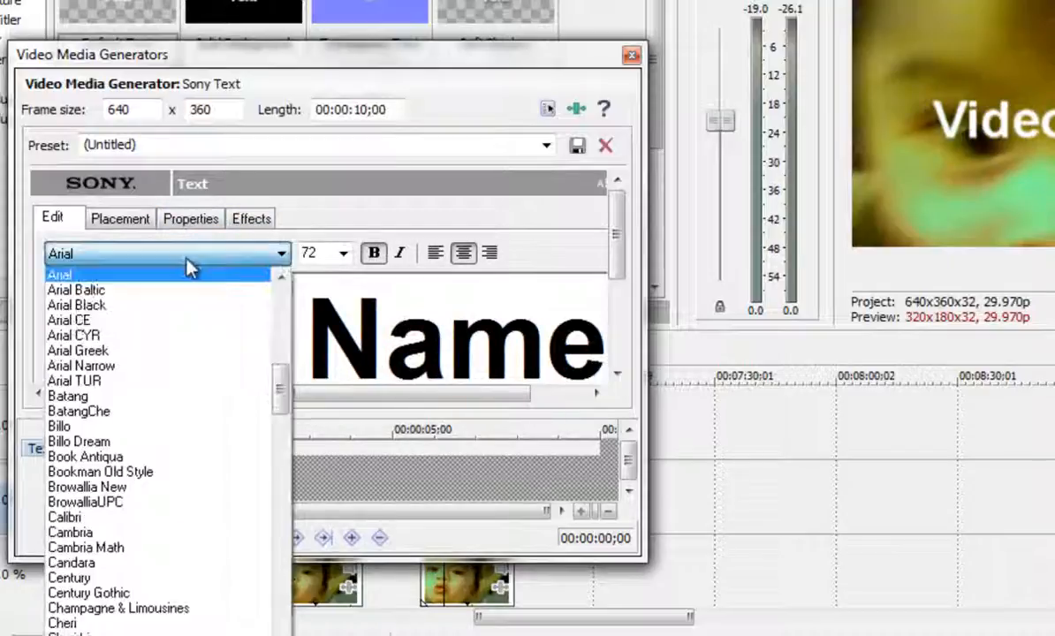
{"action": "left_click", "coordinate": [62, 623]}
{"action": "left_click", "coordinate": [141, 221]}
{"action": "left_click", "coordinate": [65, 224]}
{"action": "left_click", "coordinate": [191, 220]}
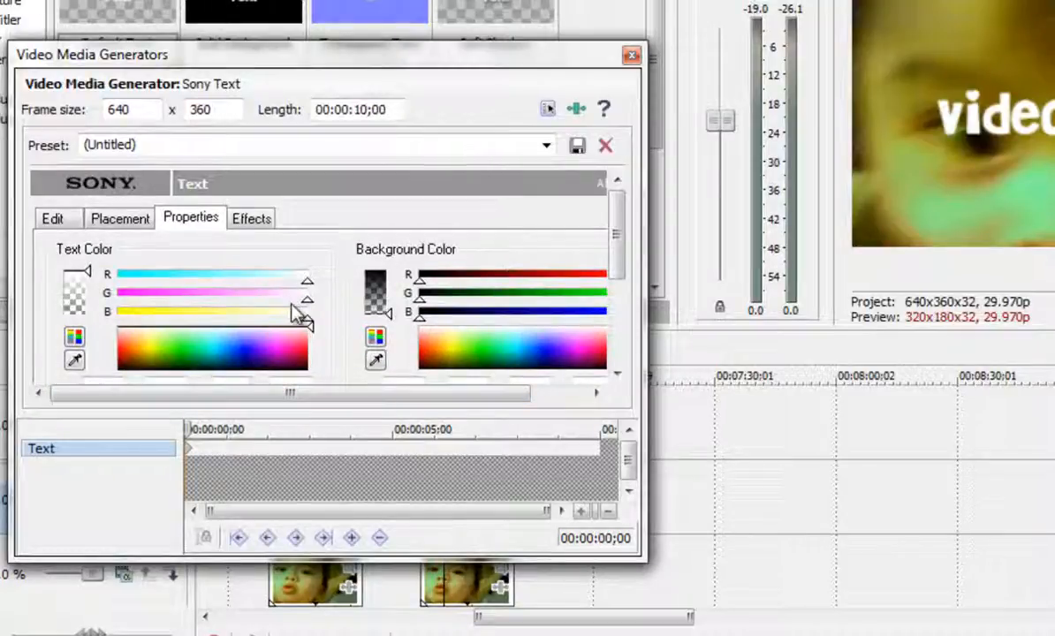
Give the title text a black outline with feather 0.000 and width 0.109, and close the text generator.
{"action": "left_click", "coordinate": [250, 220]}
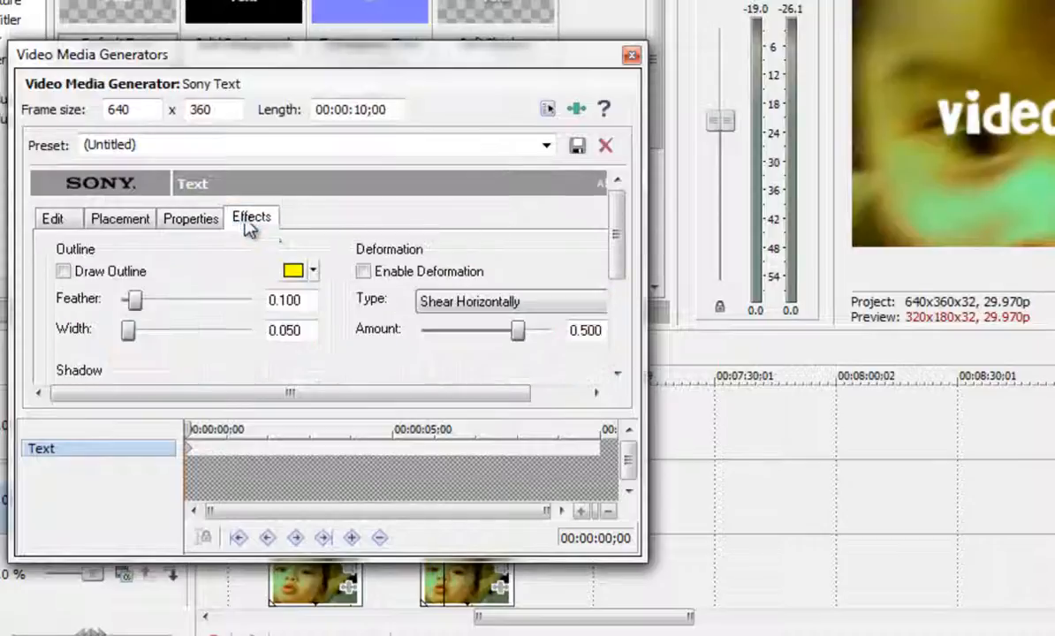
{"action": "left_click", "coordinate": [81, 275]}
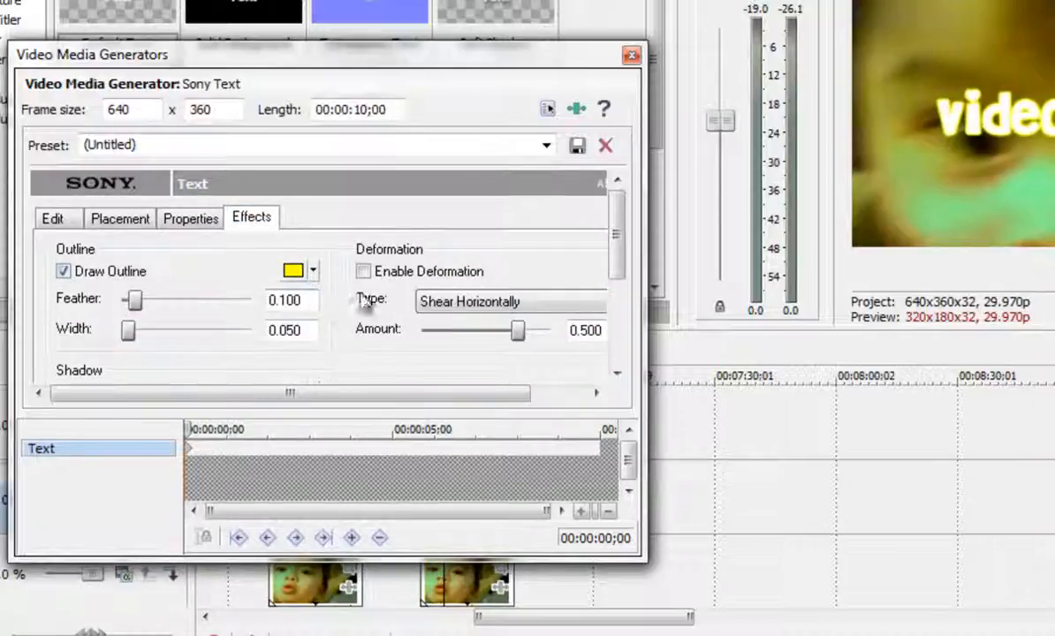
{"action": "left_click", "coordinate": [313, 269]}
{"action": "left_click_drag", "start_coordinate": [446, 356], "coordinate": [523, 389]}
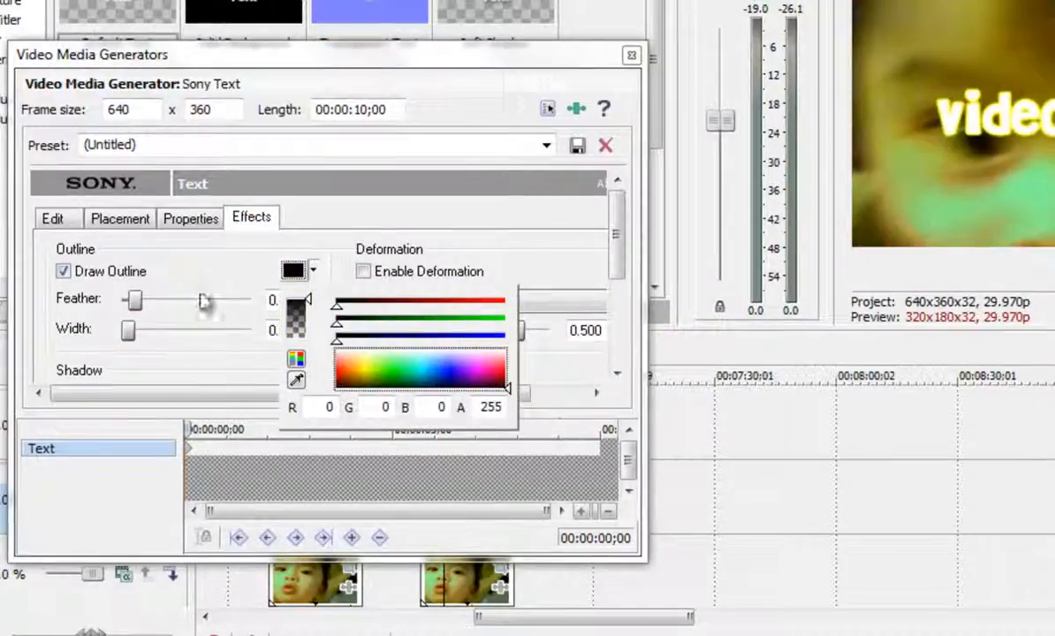
{"action": "left_click", "coordinate": [175, 263]}
{"action": "left_click_drag", "start_coordinate": [133, 334], "coordinate": [90, 352]}
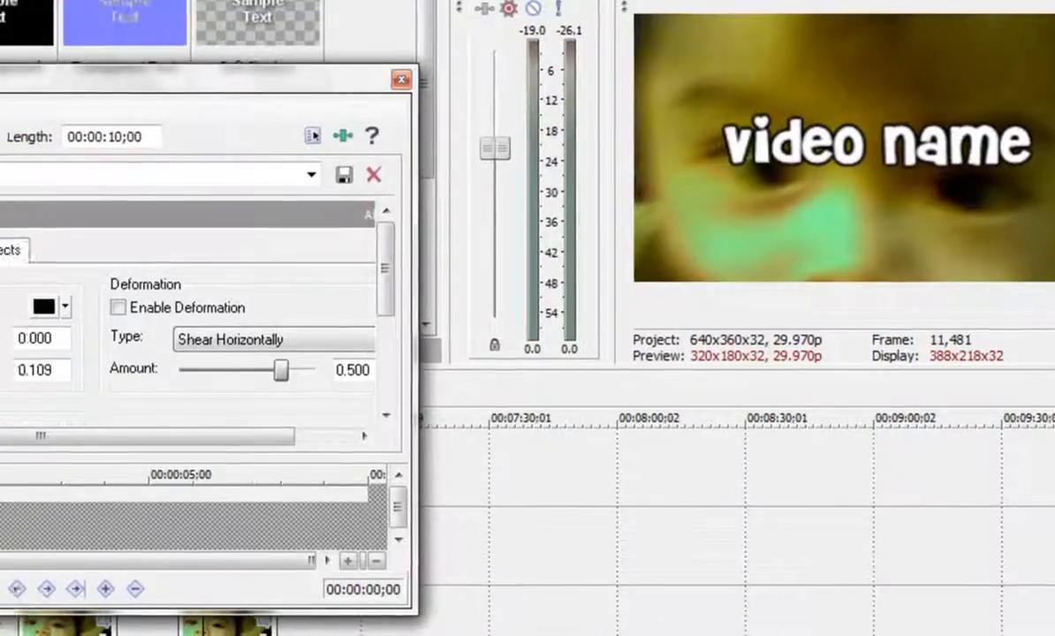
{"action": "left_click", "coordinate": [124, 244]}
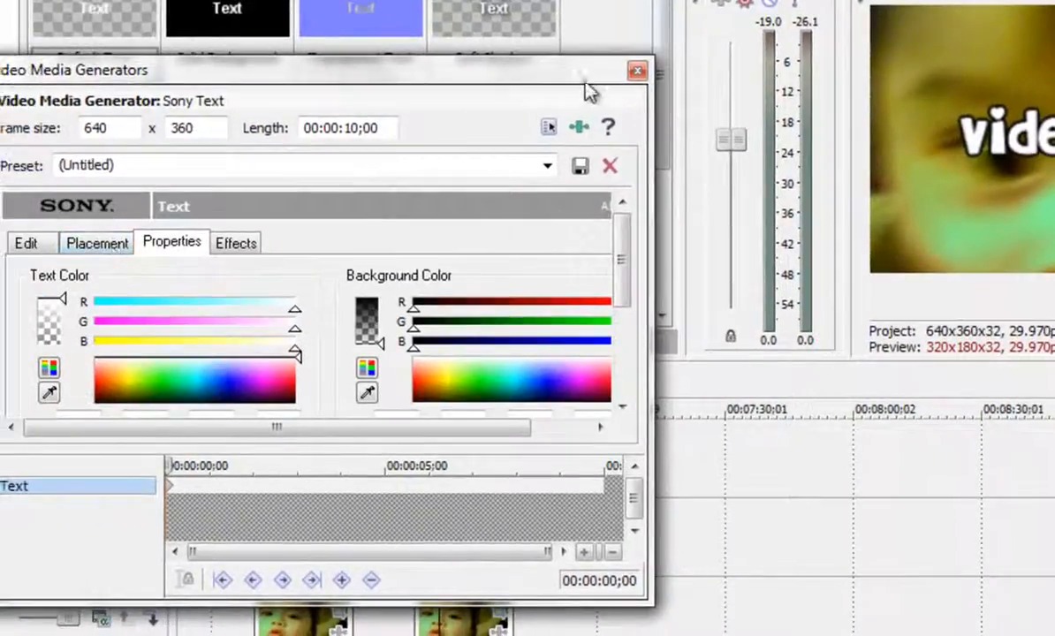
{"action": "left_click", "coordinate": [637, 70]}
{"action": "left_click", "coordinate": [430, 466]}
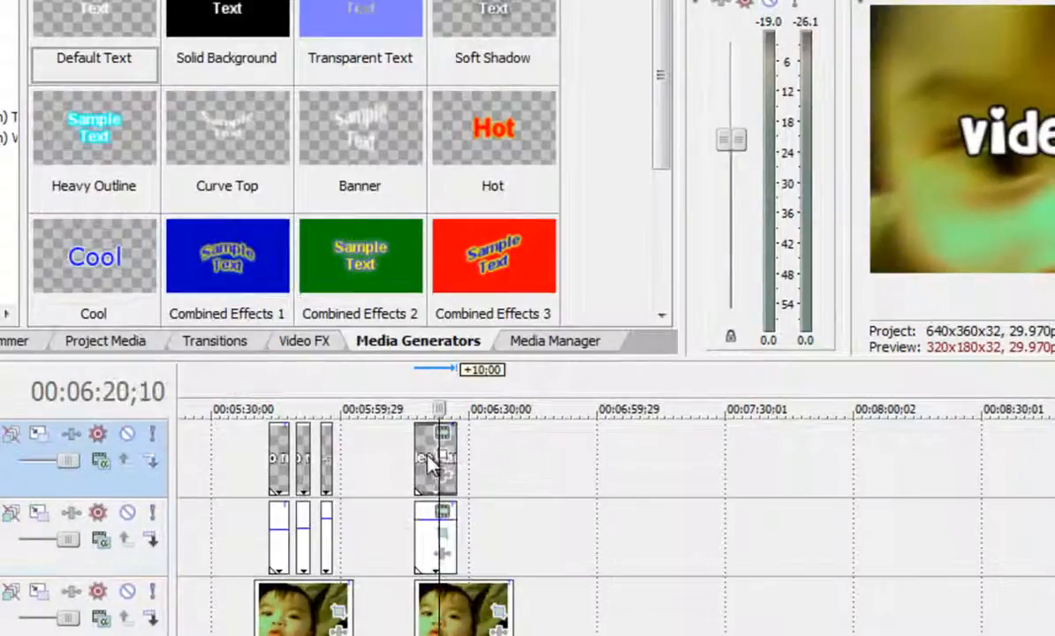
{"action": "left_click", "coordinate": [442, 433]}
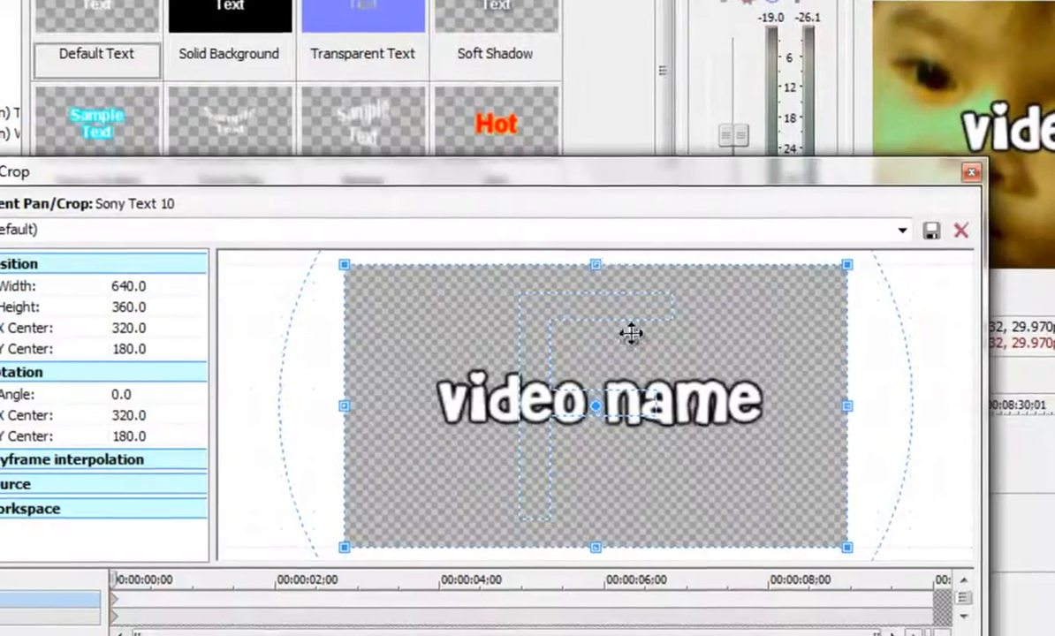
{"action": "left_click", "coordinate": [969, 174]}
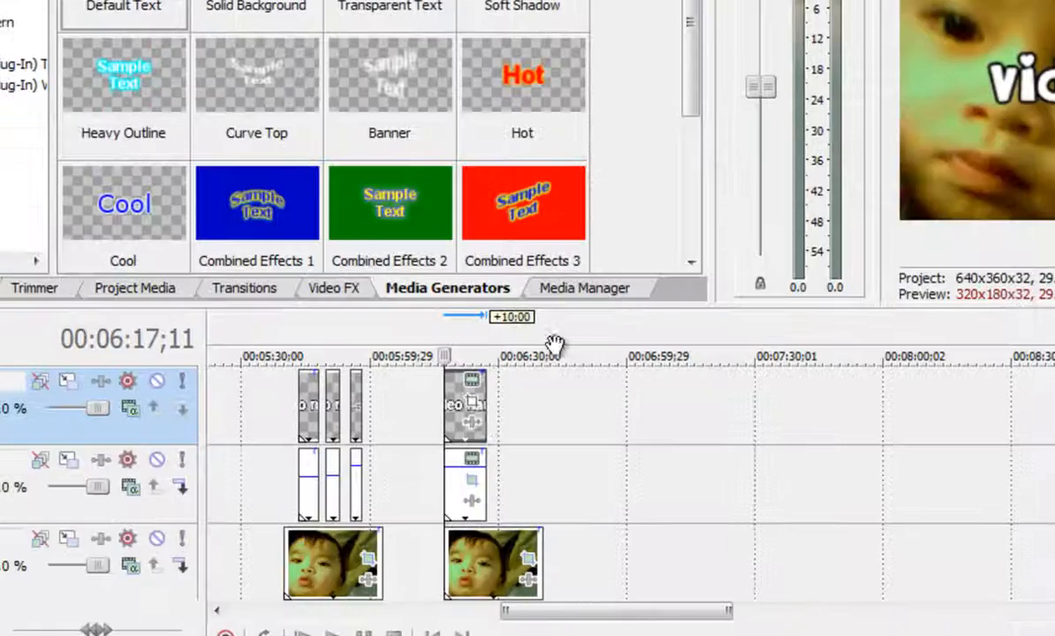
Position the text event's starting Pan/Crop frame so the title is off-screen, at X Center about -245.7 and Y Center about 274.3.
{"action": "left_click", "coordinate": [475, 406]}
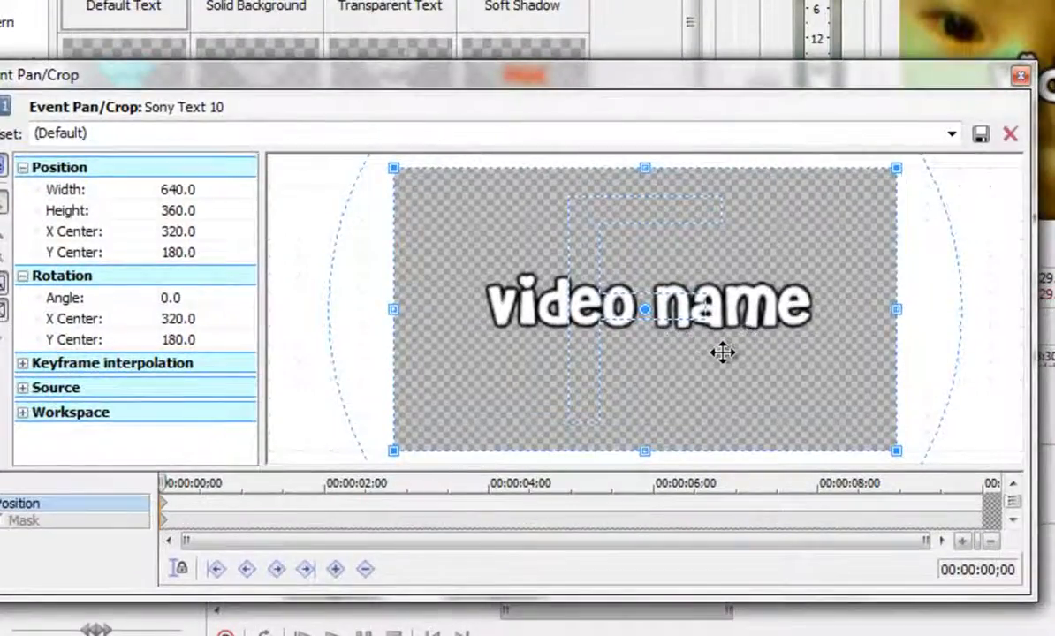
{"action": "left_click_drag", "start_coordinate": [715, 353], "coordinate": [322, 396]}
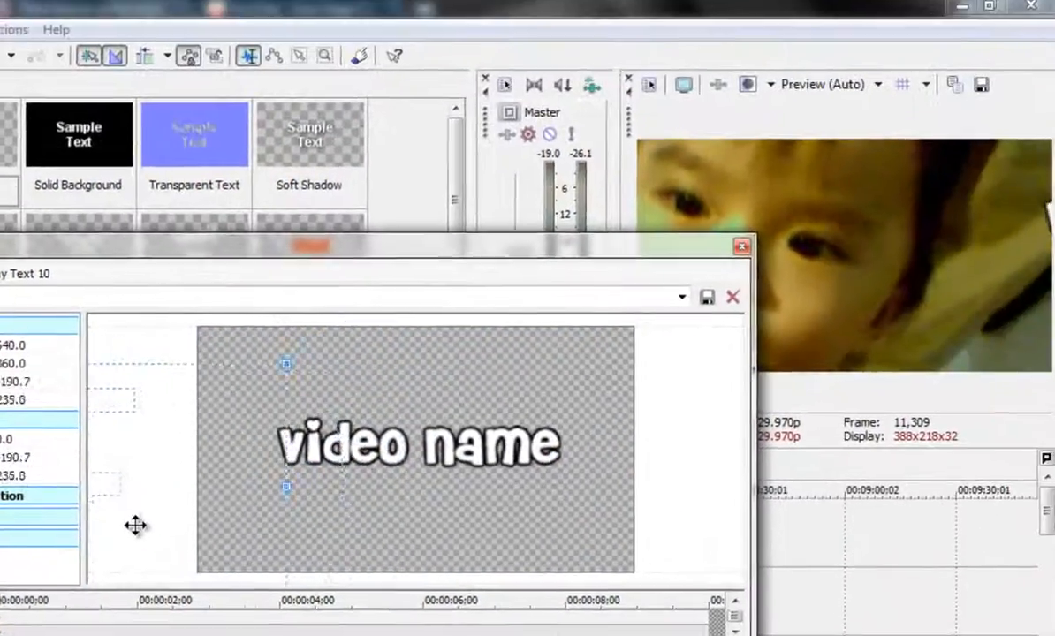
{"action": "left_click_drag", "start_coordinate": [135, 525], "coordinate": [204, 398]}
{"action": "left_click_drag", "start_coordinate": [131, 404], "coordinate": [196, 562]}
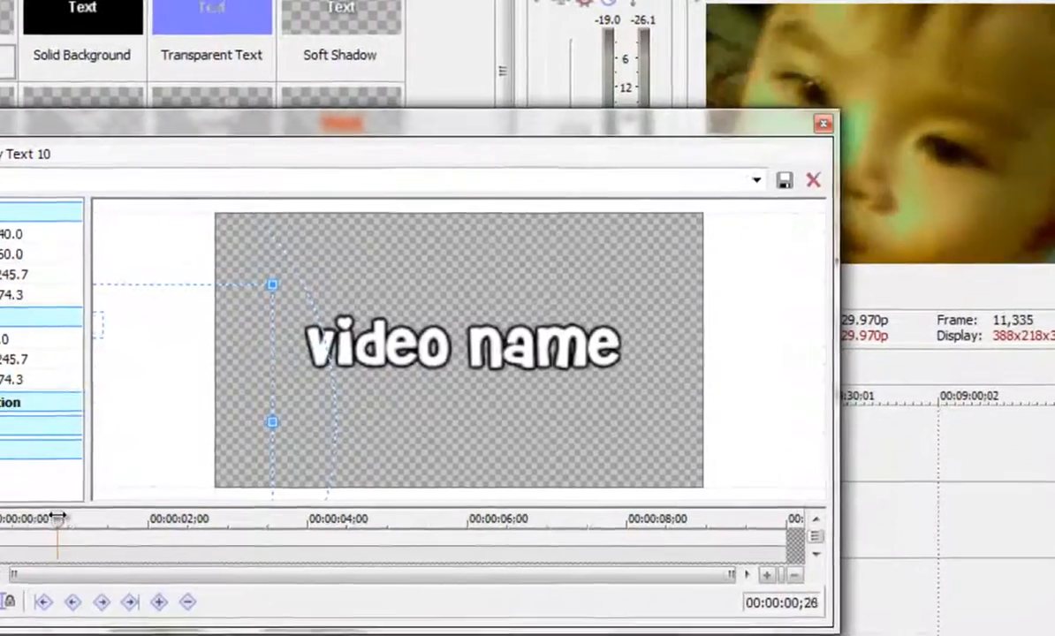
Add text Pan/Crop keyframes at 00:00:02;19 centered at about X 230.4, Y 302.6, and at 00:00:04;14 at about X 272.9, Y 302.6.
{"action": "left_click_drag", "start_coordinate": [58, 518], "coordinate": [201, 527]}
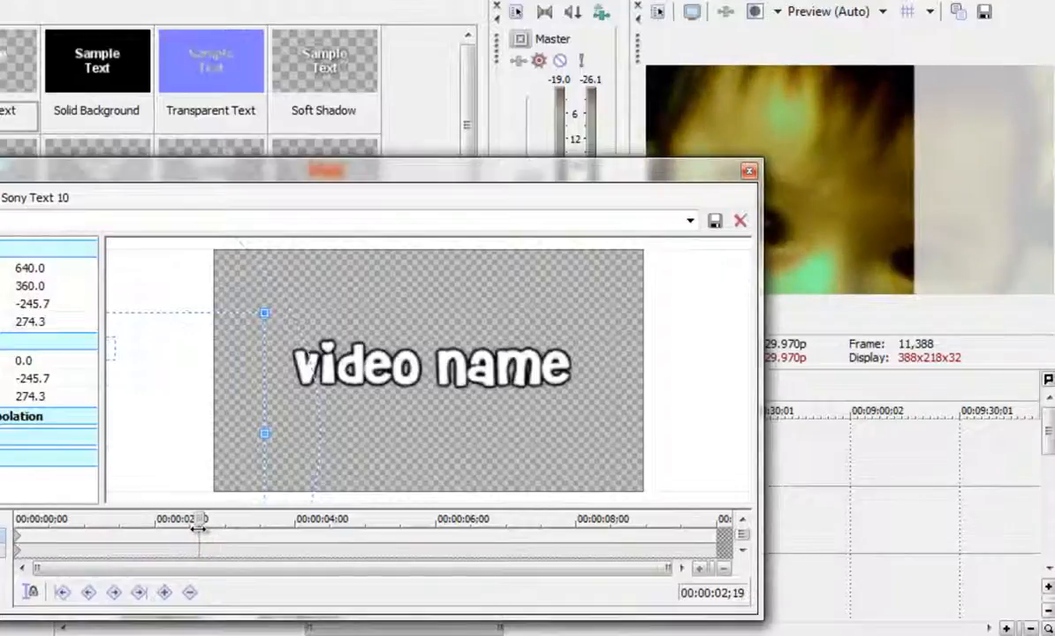
{"action": "left_click_drag", "start_coordinate": [205, 423], "coordinate": [523, 442]}
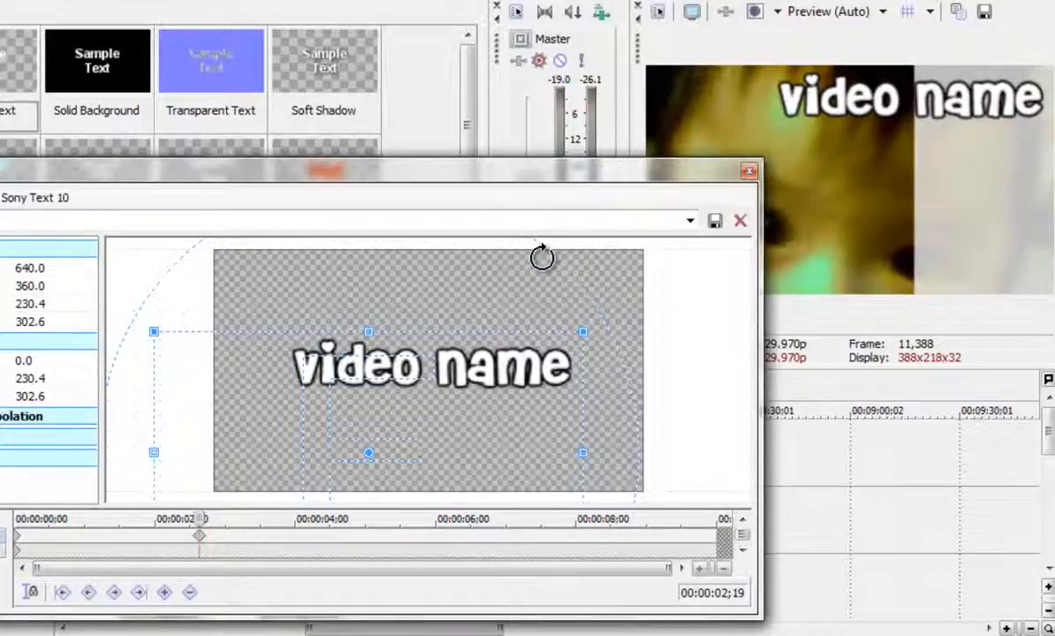
{"action": "left_click_drag", "start_coordinate": [207, 515], "coordinate": [328, 522]}
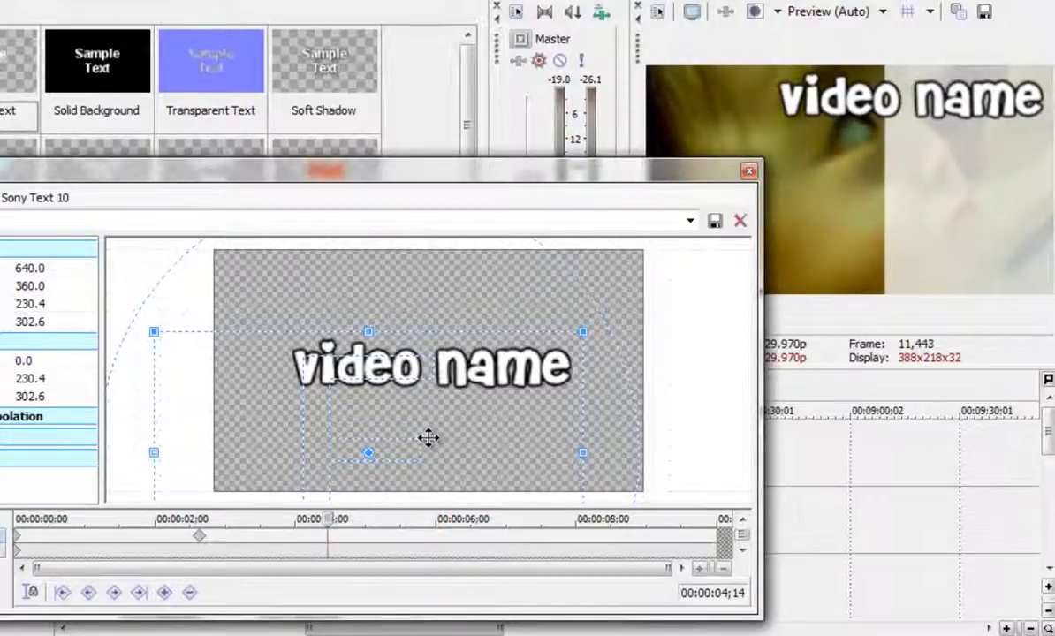
{"action": "left_click_drag", "start_coordinate": [420, 440], "coordinate": [450, 436]}
{"action": "left_click_drag", "start_coordinate": [371, 521], "coordinate": [219, 524]}
{"action": "left_click_drag", "start_coordinate": [174, 521], "coordinate": [332, 546]}
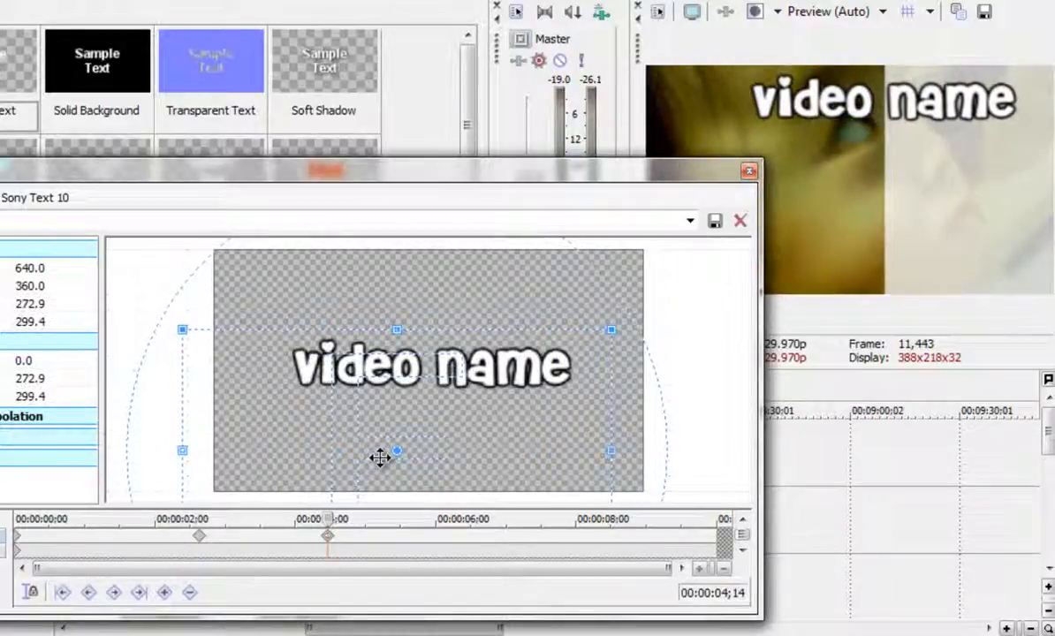
{"action": "left_click_drag", "start_coordinate": [379, 457], "coordinate": [379, 460]}
Add a keyframe at 00:00:05;12 moving the title off-screen, at X Center about -220.6 and Y Center about 296.3, and close Pan/Crop.
{"action": "left_click_drag", "start_coordinate": [328, 517], "coordinate": [394, 519]}
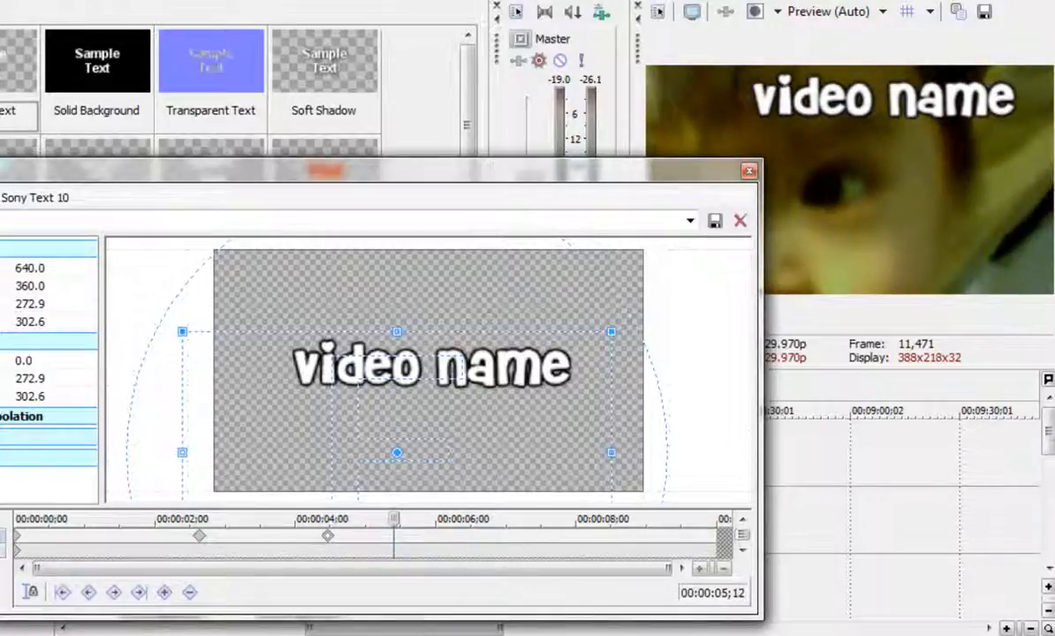
{"action": "left_click_drag", "start_coordinate": [426, 439], "coordinate": [95, 438]}
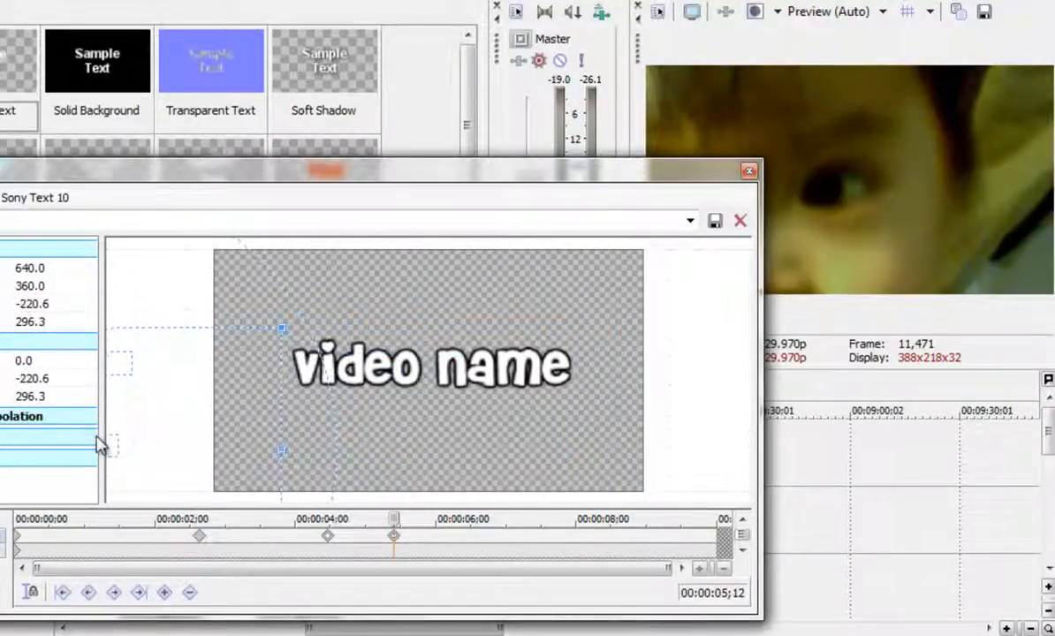
{"action": "left_click", "coordinate": [749, 171]}
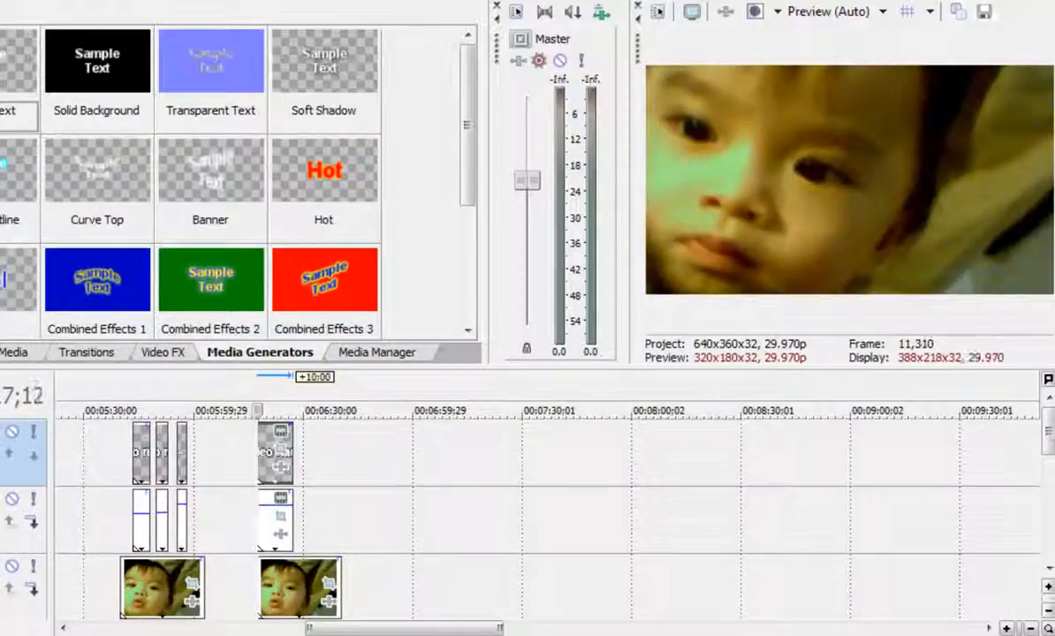
Play the new title and panel animation and compare it with the existing example's overlay shape.
{"action": "key", "text": "space"}
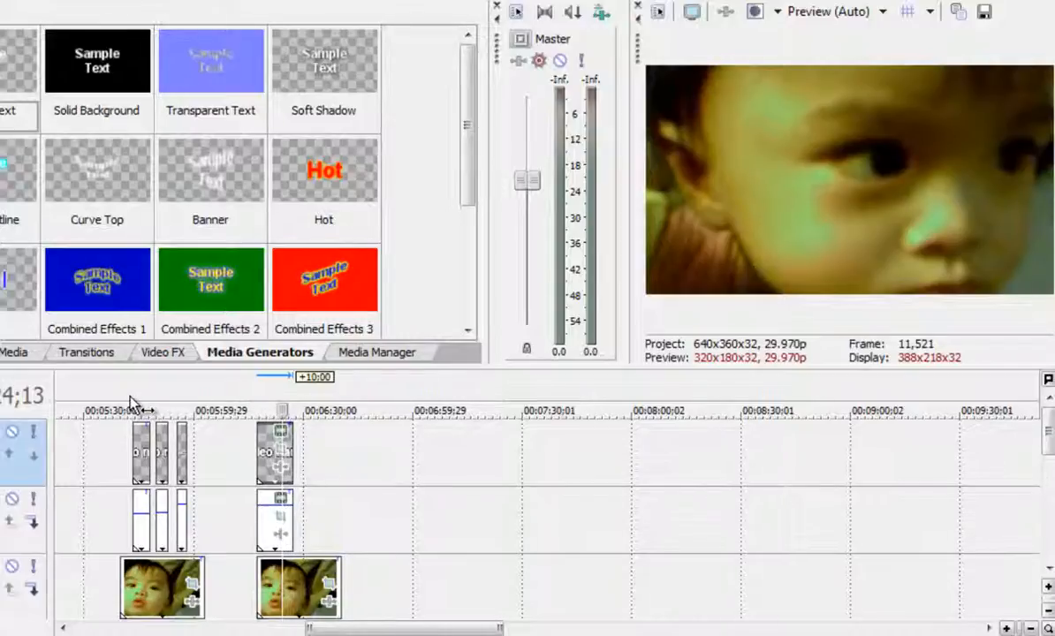
{"action": "key", "text": "space"}
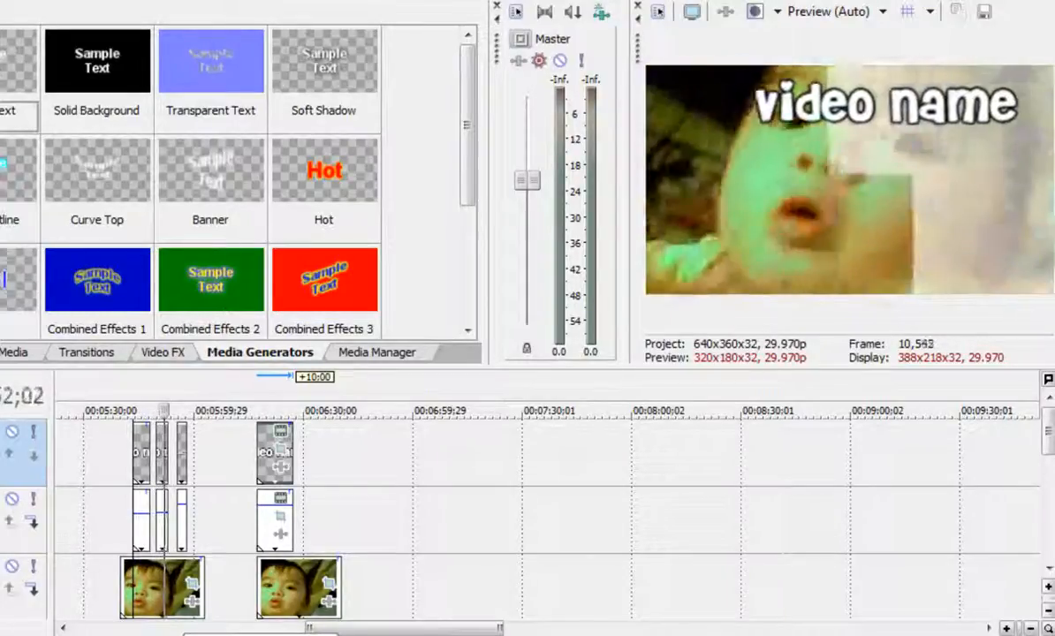
{"action": "key", "text": "Return"}
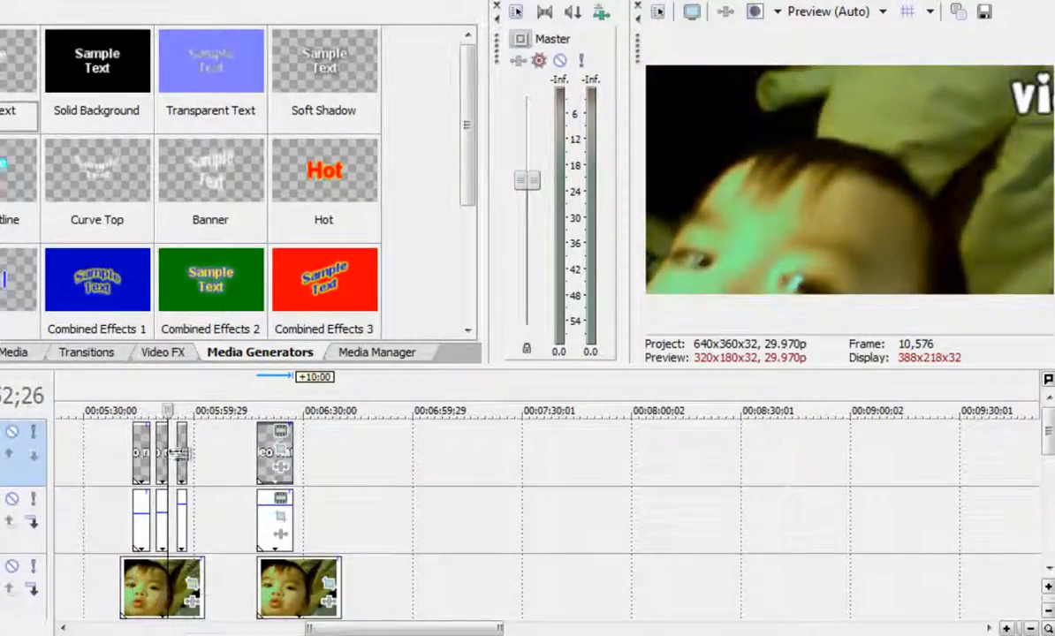
{"action": "left_click", "coordinate": [161, 397]}
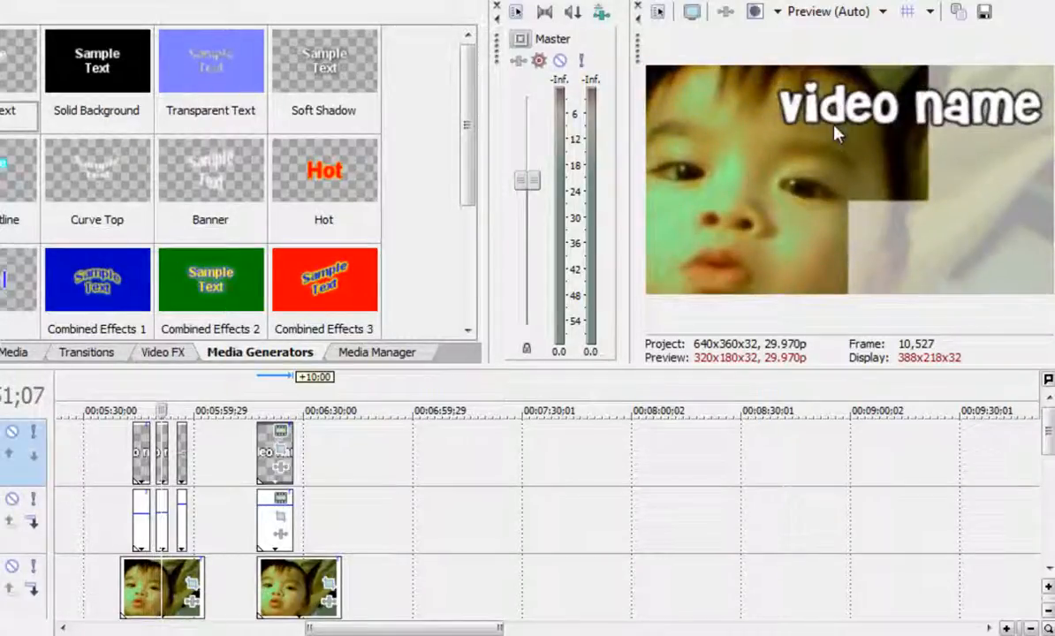
{"action": "left_click", "coordinate": [269, 452]}
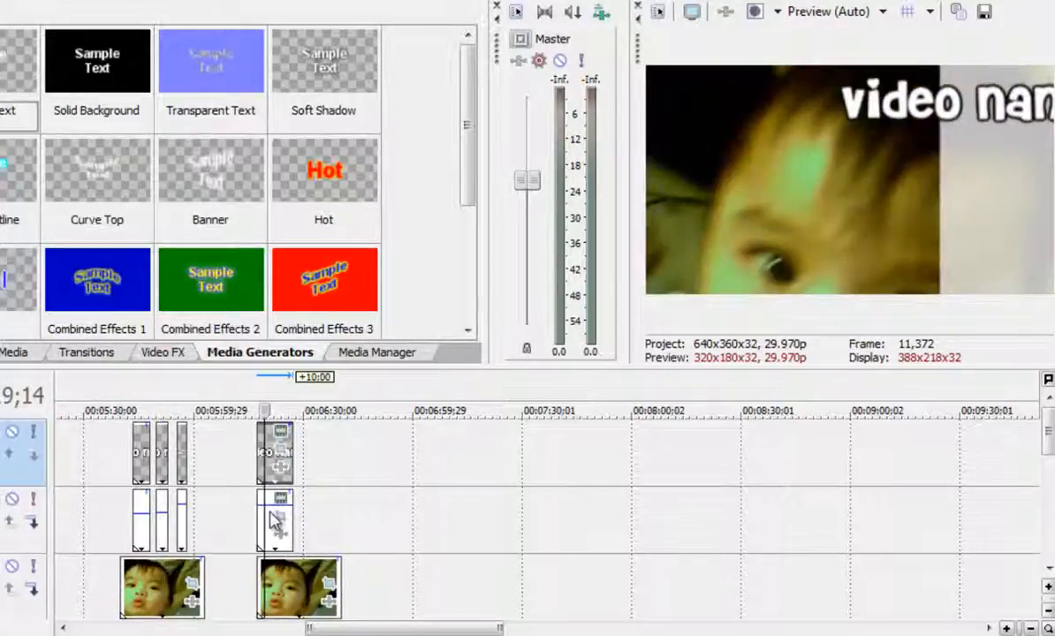
Apply the Cookie Cutter video effect's "Circle, Center" preset to the new white panel event.
{"action": "left_click", "coordinate": [276, 523]}
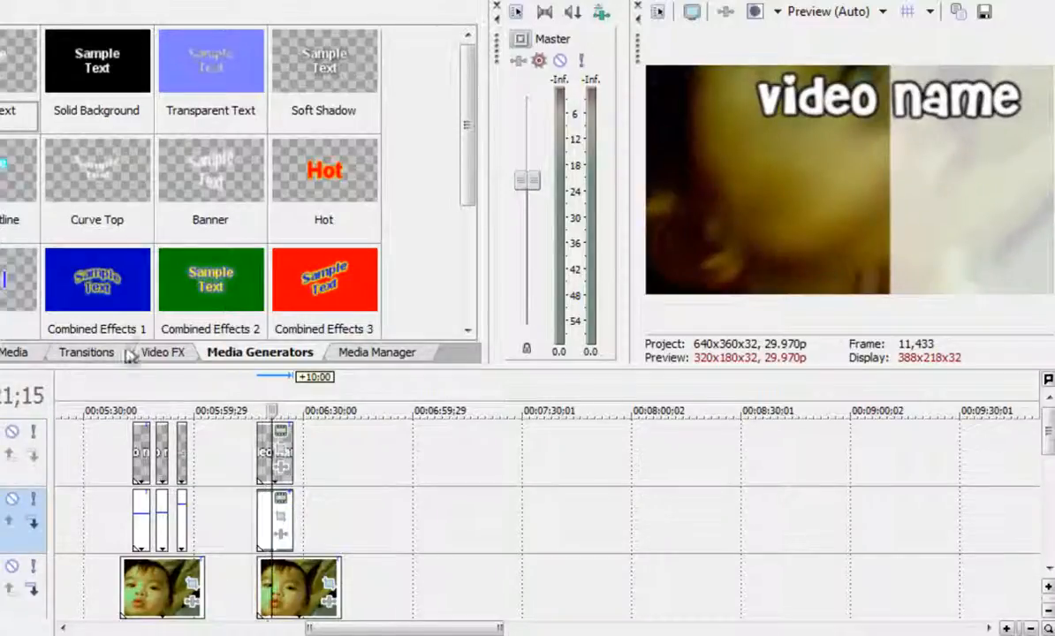
{"action": "left_click", "coordinate": [187, 356]}
{"action": "left_click_drag", "start_coordinate": [60, 103], "coordinate": [60, 139]}
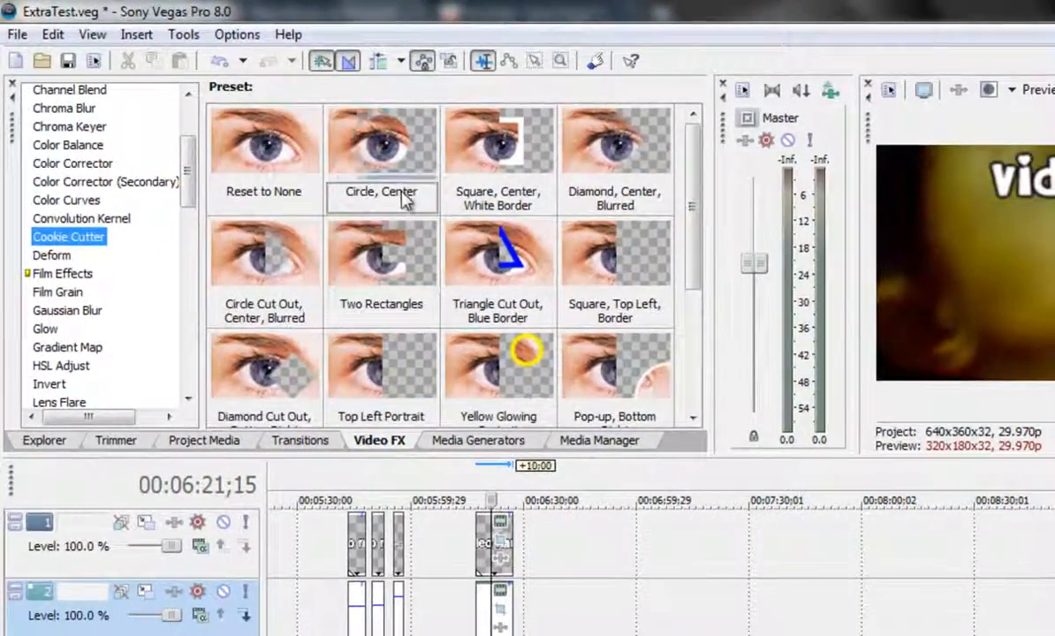
{"action": "left_click_drag", "start_coordinate": [421, 187], "coordinate": [497, 609]}
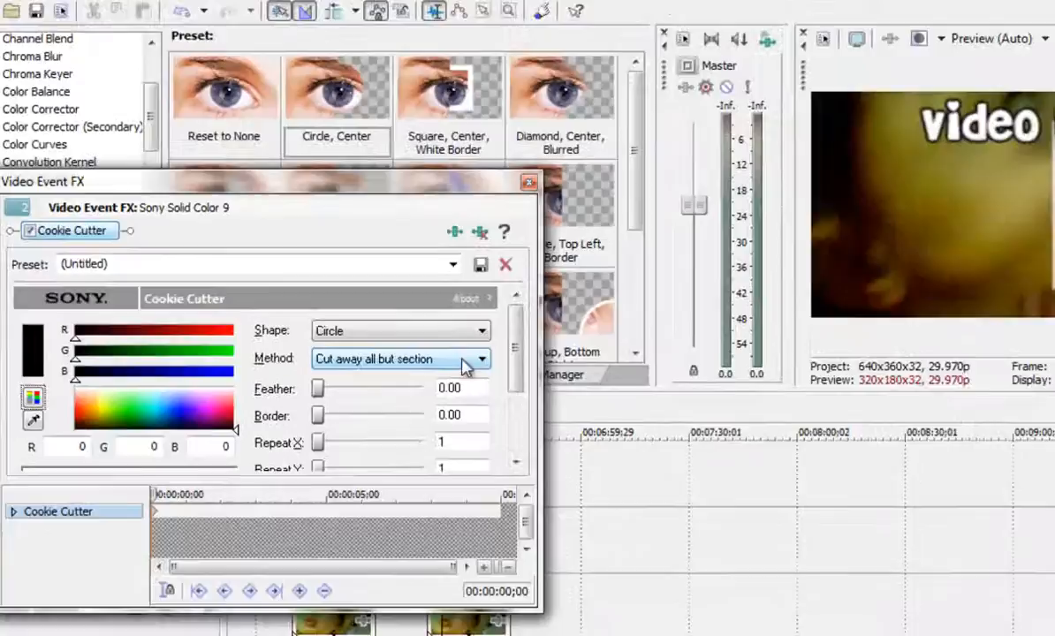
Set the panel's Cookie Cutter method to "Cut away section", center it at about X 0.419, Y 0.496, and close the effect settings.
{"action": "left_click_drag", "start_coordinate": [673, 279], "coordinate": [673, 296]}
{"action": "left_click", "coordinate": [415, 352]}
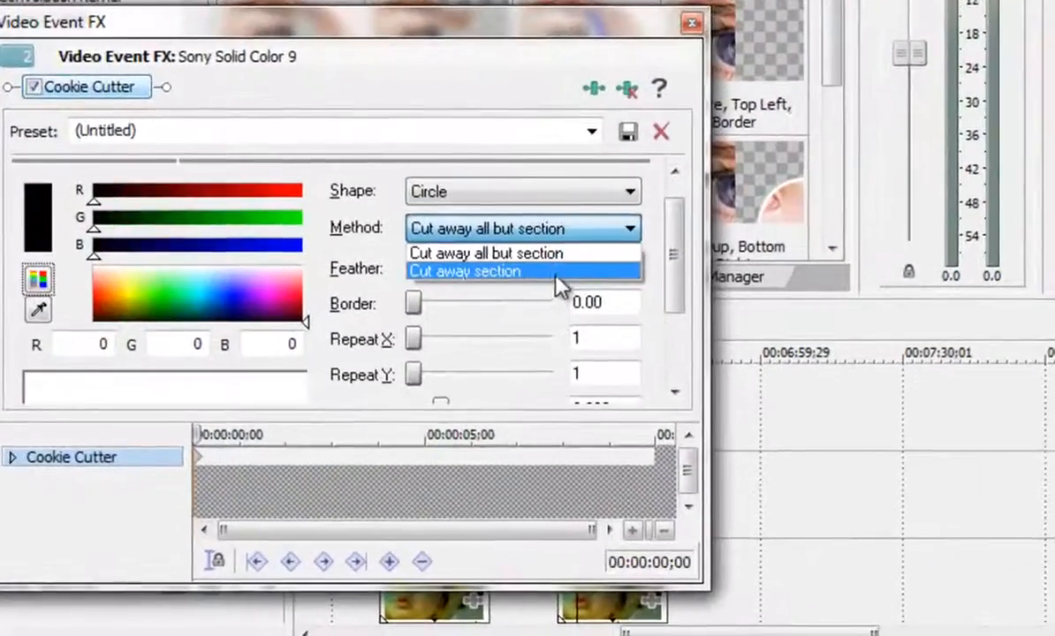
{"action": "left_click", "coordinate": [556, 276]}
{"action": "left_click_drag", "start_coordinate": [675, 265], "coordinate": [673, 352]}
{"action": "left_click_drag", "start_coordinate": [166, 313], "coordinate": [144, 313]}
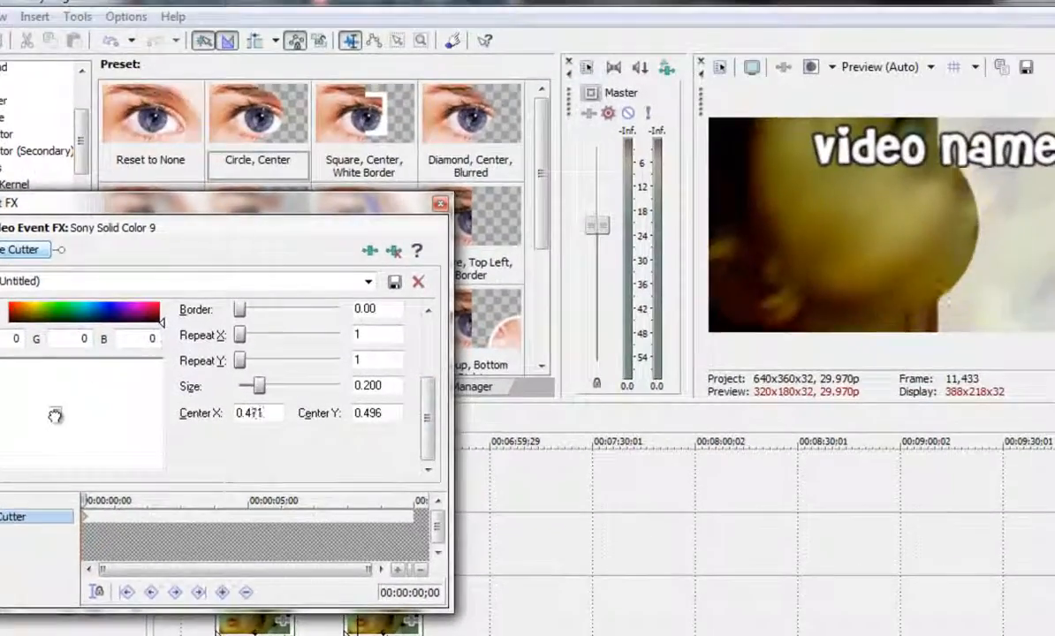
{"action": "mouse_move", "coordinate": [341, 199]}
{"action": "left_mouse_down"}
{"action": "mouse_move", "coordinate": [323, 202]}
{"action": "mouse_move", "coordinate": [336, 198]}
{"action": "left_mouse_up"}
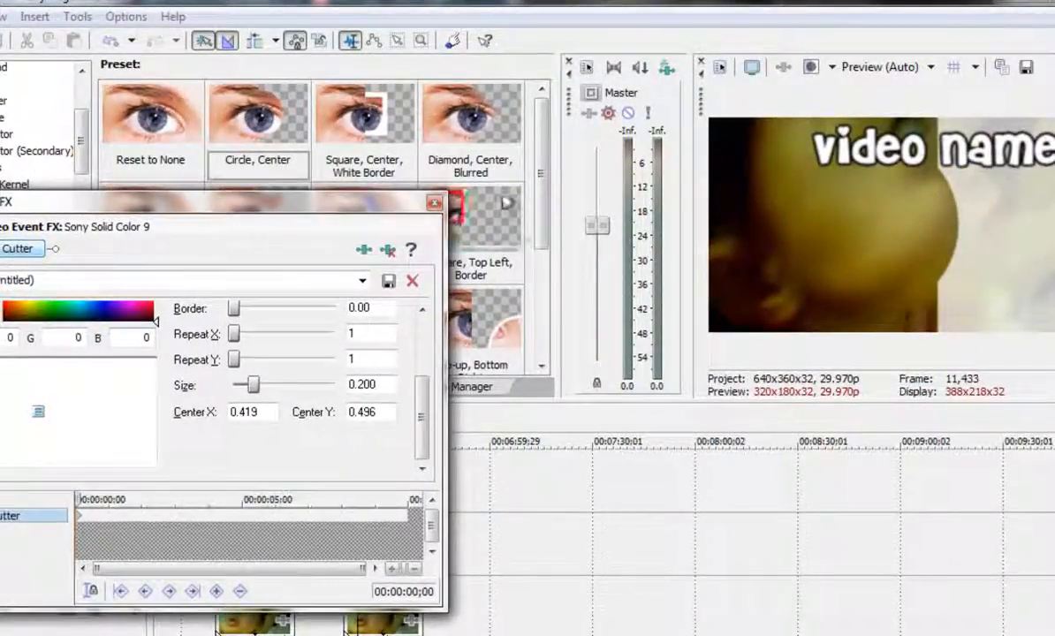
{"action": "left_click_drag", "start_coordinate": [433, 206], "coordinate": [394, 185]}
{"action": "left_click", "coordinate": [394, 183]}
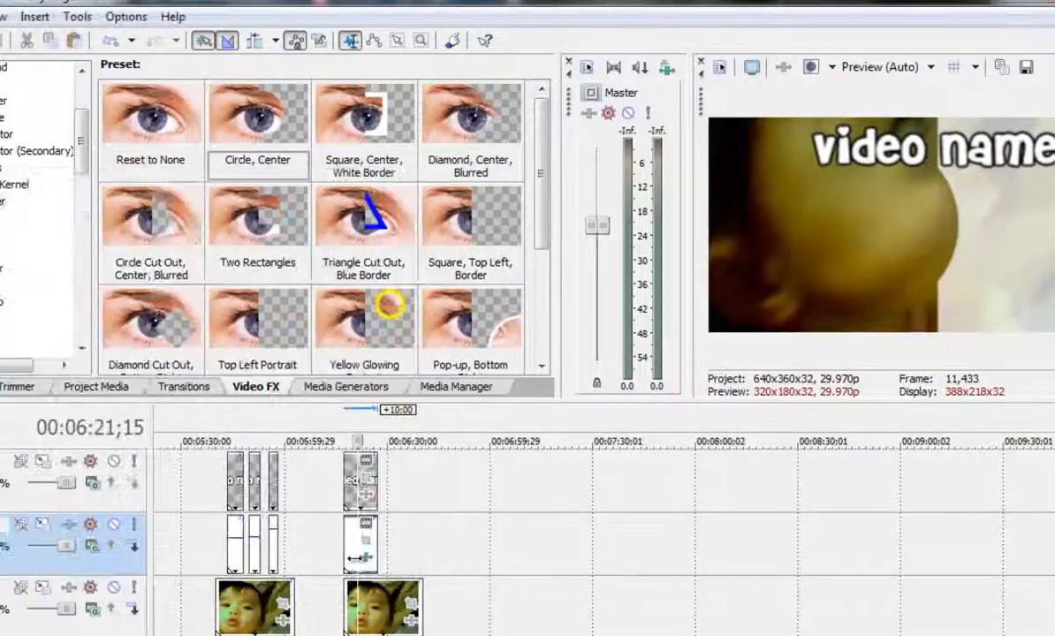
Reopen the new panel's Cookie Cutter effect and add a keyframe at 00:00:02;09 with its center at about X 0.514, Y 0.496.
{"action": "left_click", "coordinate": [347, 594]}
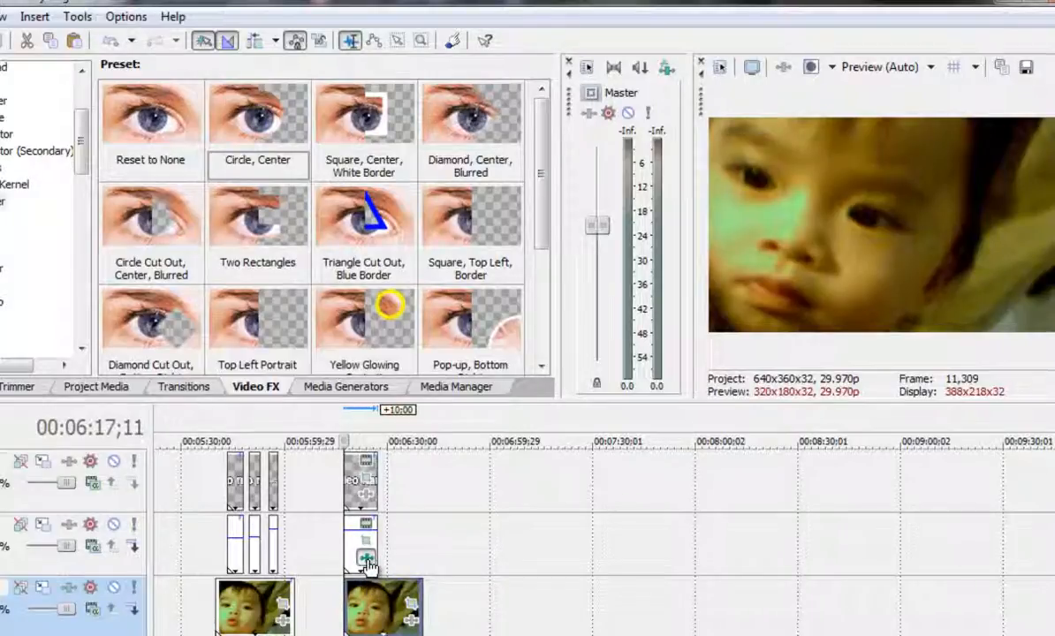
{"action": "left_click", "coordinate": [366, 559]}
{"action": "left_click_drag", "start_coordinate": [39, 478], "coordinate": [112, 477]}
{"action": "left_click_drag", "start_coordinate": [381, 328], "coordinate": [383, 376]}
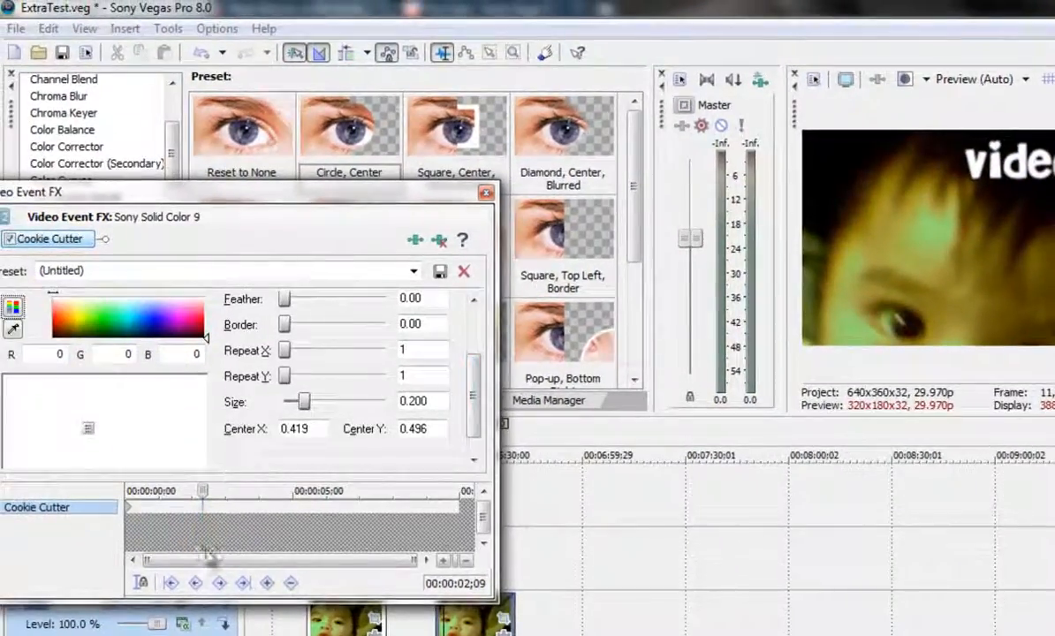
{"action": "left_click_drag", "start_coordinate": [91, 429], "coordinate": [120, 435]}
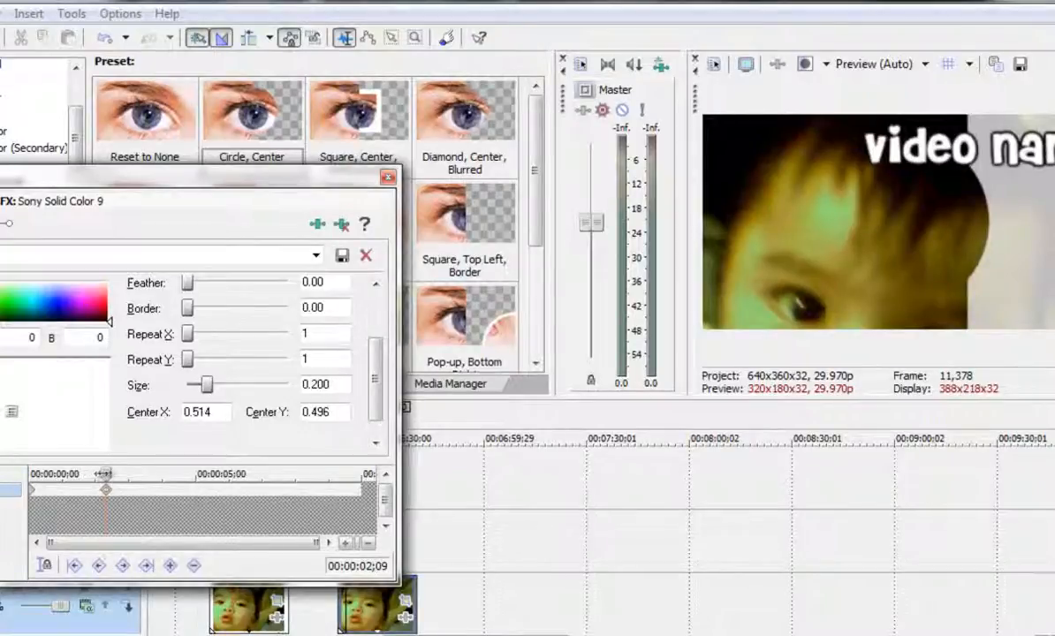
Add Cookie Cutter keyframes at 00:00:03;18 with center about X 0.510, Y 0.61, and just before 00:00:05;00 with Y about 0.070; close the effect.
{"action": "left_click_drag", "start_coordinate": [105, 473], "coordinate": [156, 495]}
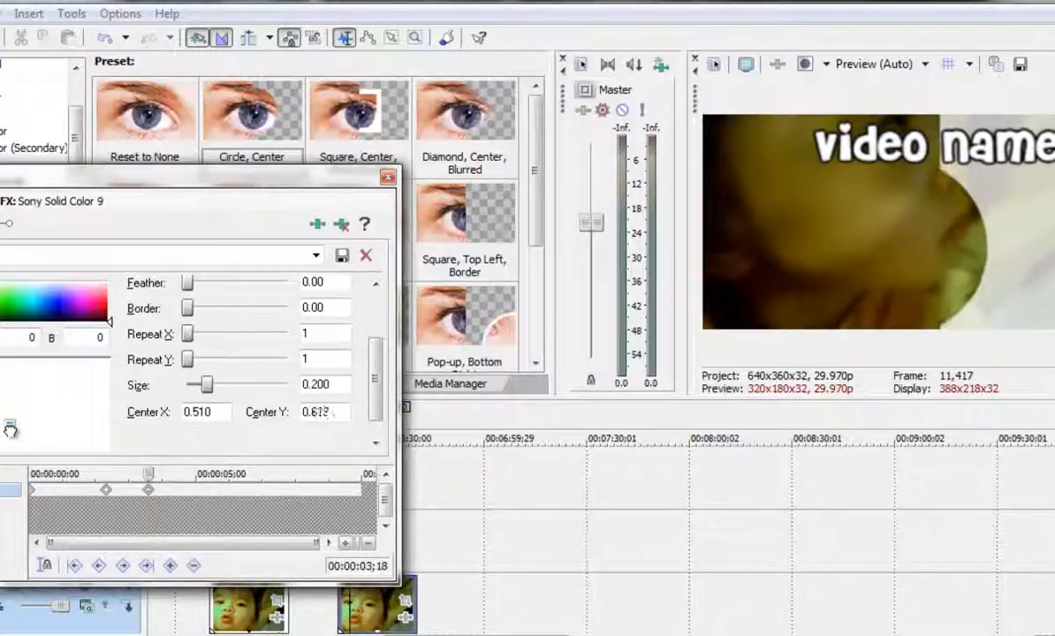
{"action": "mouse_move", "coordinate": [147, 470]}
{"action": "left_mouse_down"}
{"action": "mouse_move", "coordinate": [89, 475]}
{"action": "mouse_move", "coordinate": [155, 483]}
{"action": "left_mouse_up"}
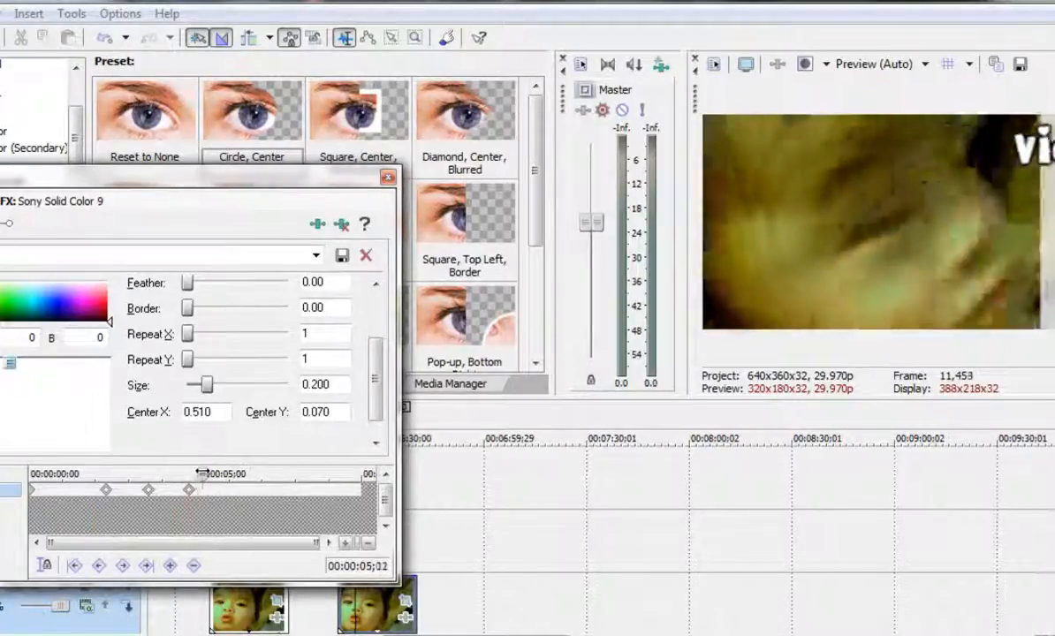
{"action": "left_click_drag", "start_coordinate": [127, 470], "coordinate": [215, 473]}
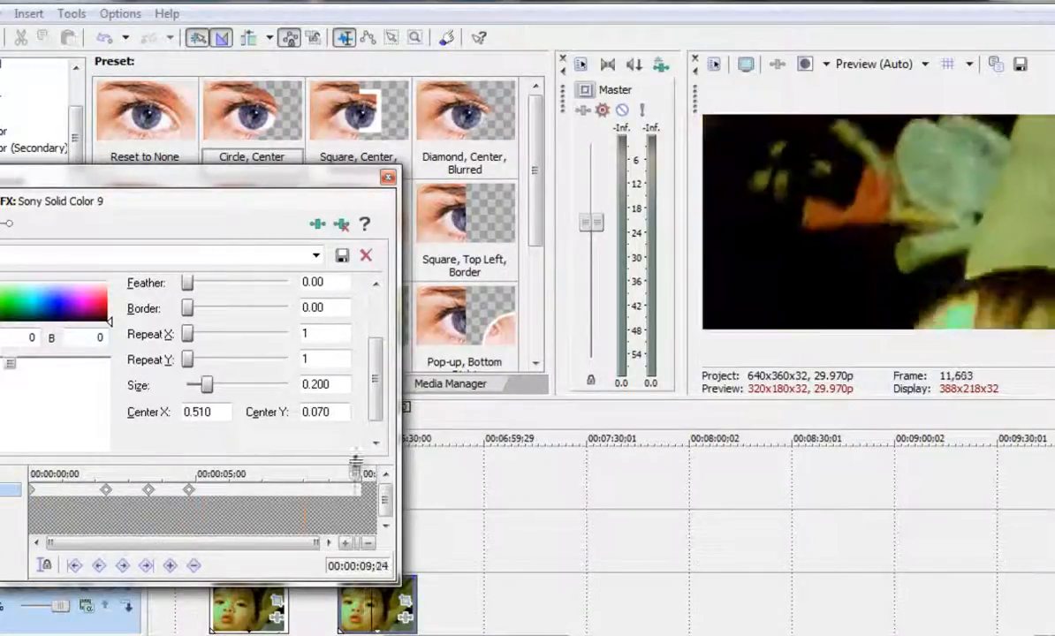
{"action": "left_click", "coordinate": [388, 177]}
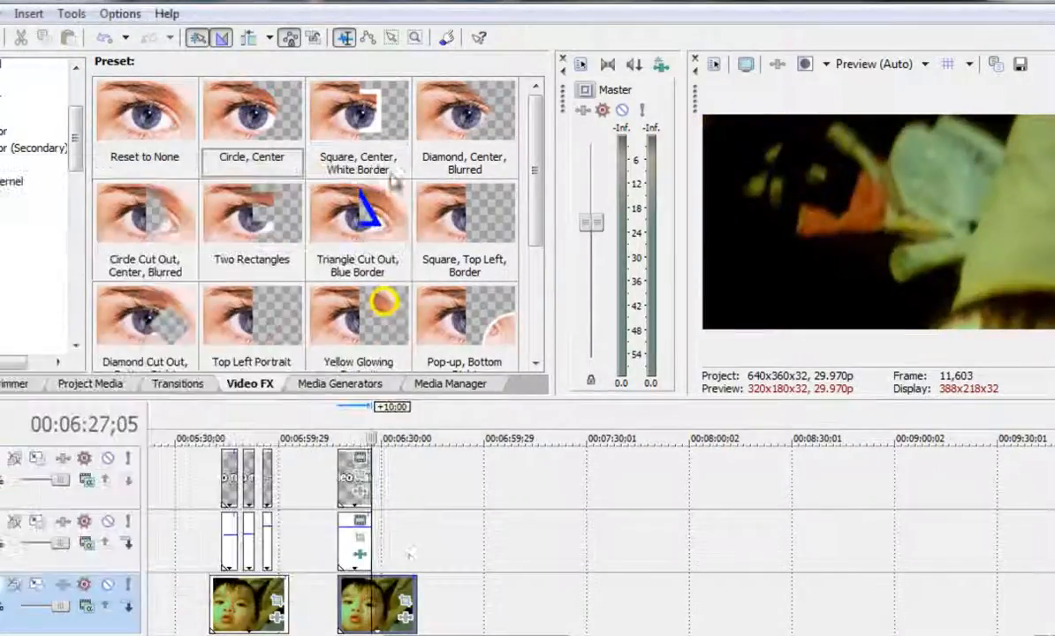
Play the finished panel animation and review the existing comment-or-subtitle example.
{"action": "left_click", "coordinate": [338, 437]}
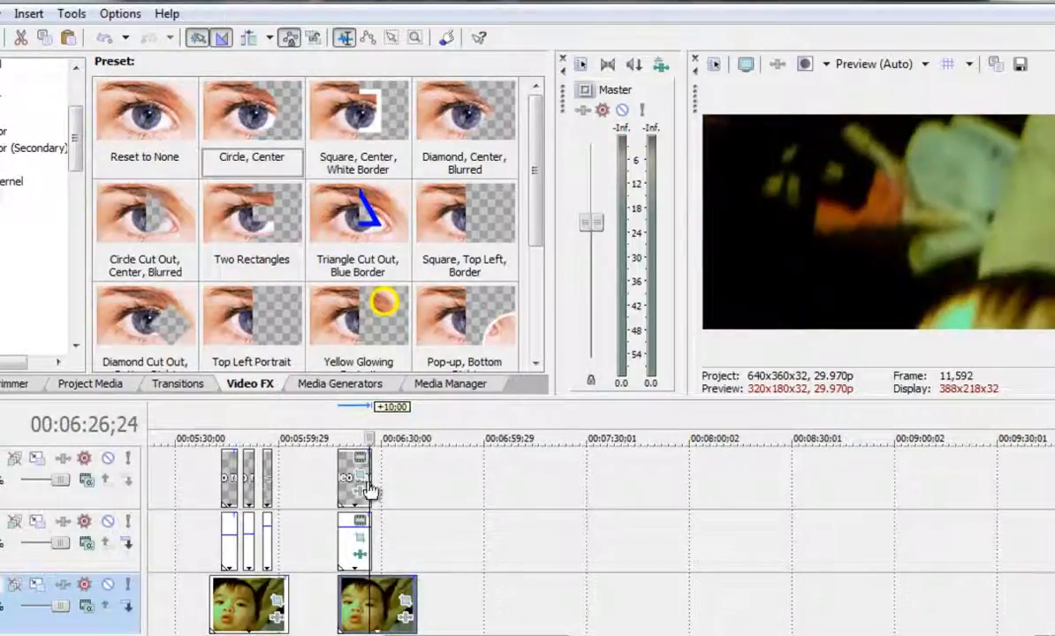
{"action": "left_click", "coordinate": [254, 435]}
{"action": "key", "text": "space"}
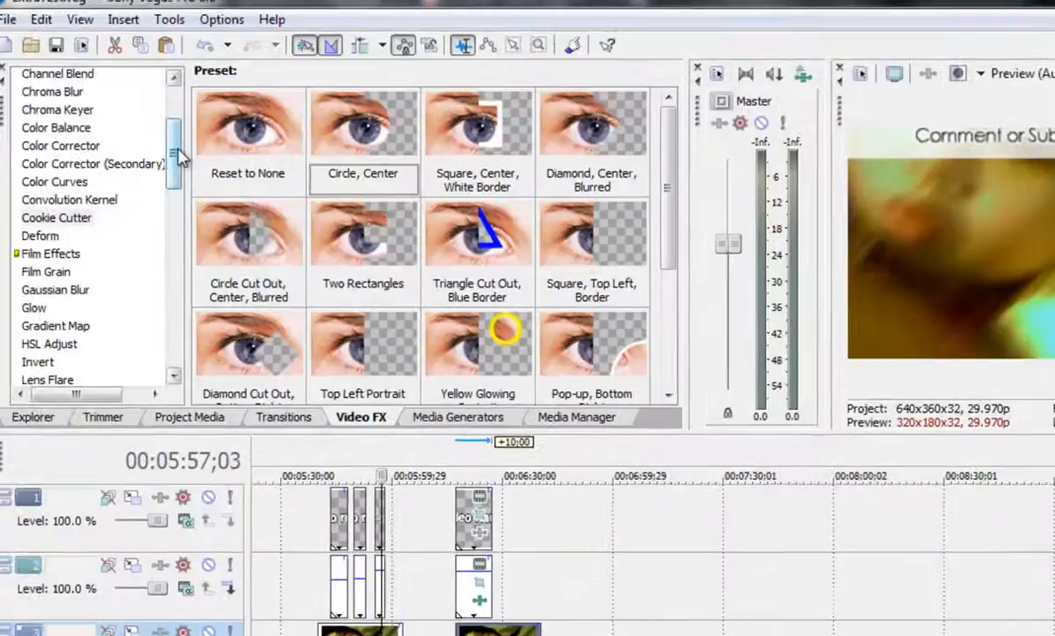
Add a white Solid Color event to the second track after the existing panel, keeping its default generator settings.
{"action": "mouse_move", "coordinate": [178, 149]}
{"action": "left_mouse_down"}
{"action": "mouse_move", "coordinate": [178, 108]}
{"action": "mouse_move", "coordinate": [176, 140]}
{"action": "left_mouse_up"}
{"action": "left_click", "coordinate": [433, 421]}
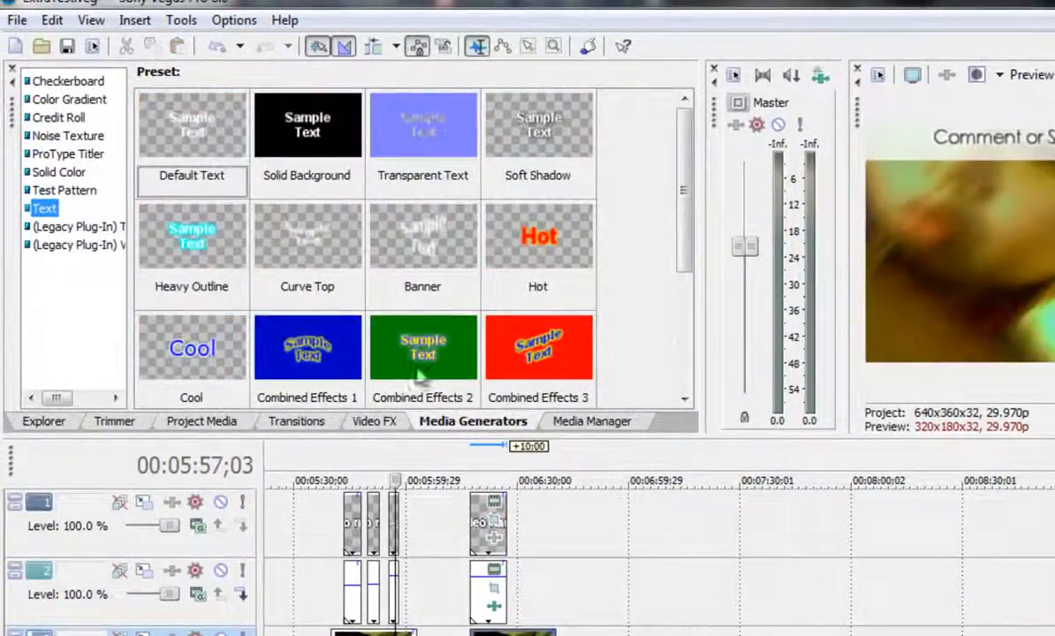
{"action": "left_click", "coordinate": [58, 172]}
{"action": "left_click_drag", "start_coordinate": [196, 139], "coordinate": [537, 593]}
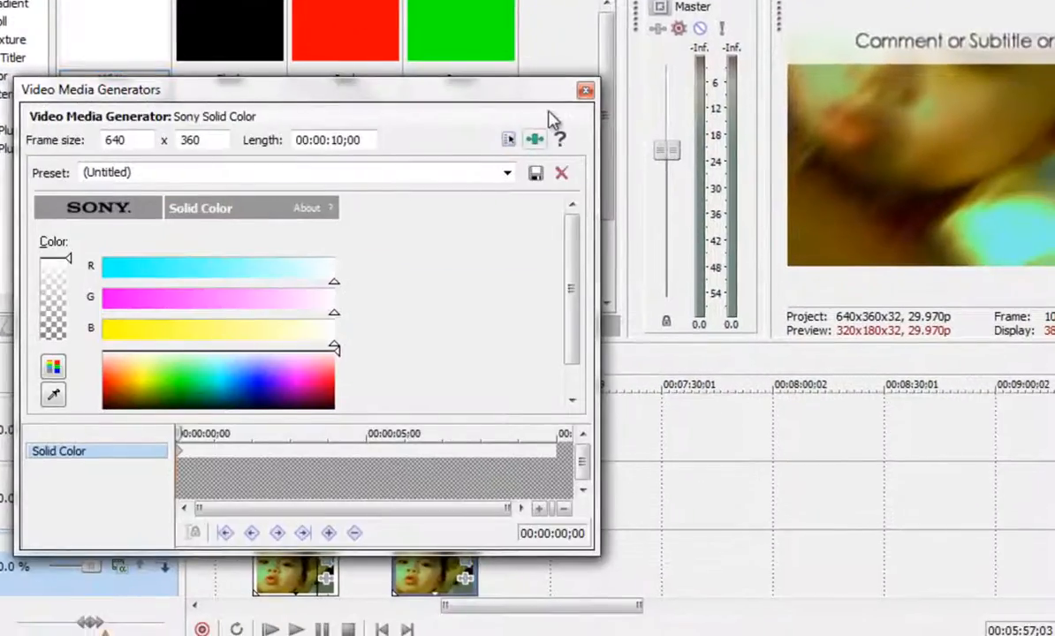
{"action": "left_click", "coordinate": [586, 92]}
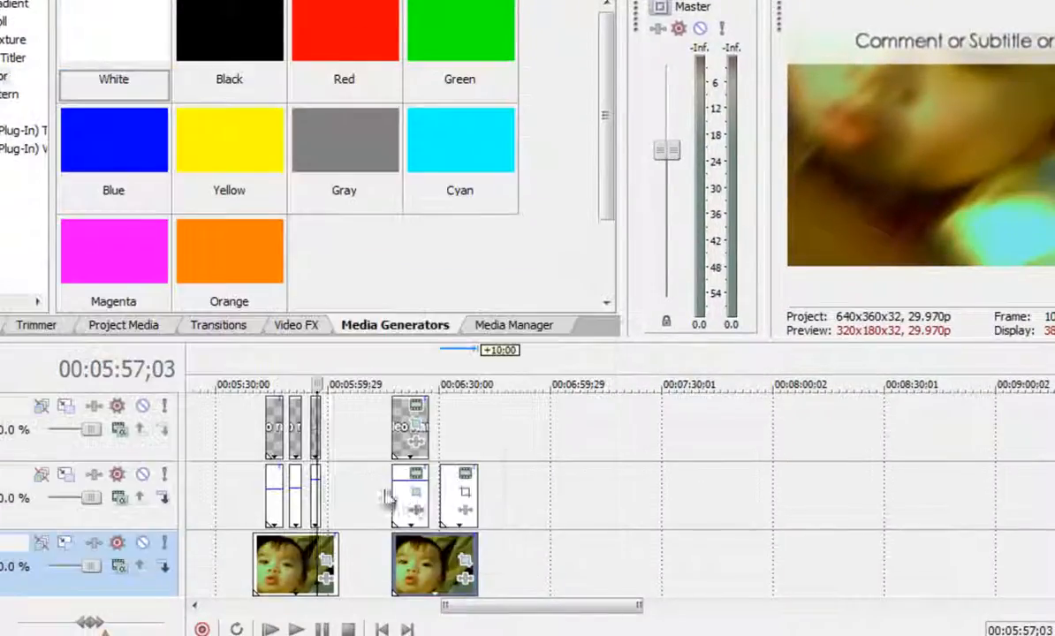
In the new white event's Pan/Crop, resize the frame to about 541.8 × 304.7 and center it at about X 318.0, Y -160.1.
{"action": "left_click", "coordinate": [460, 483]}
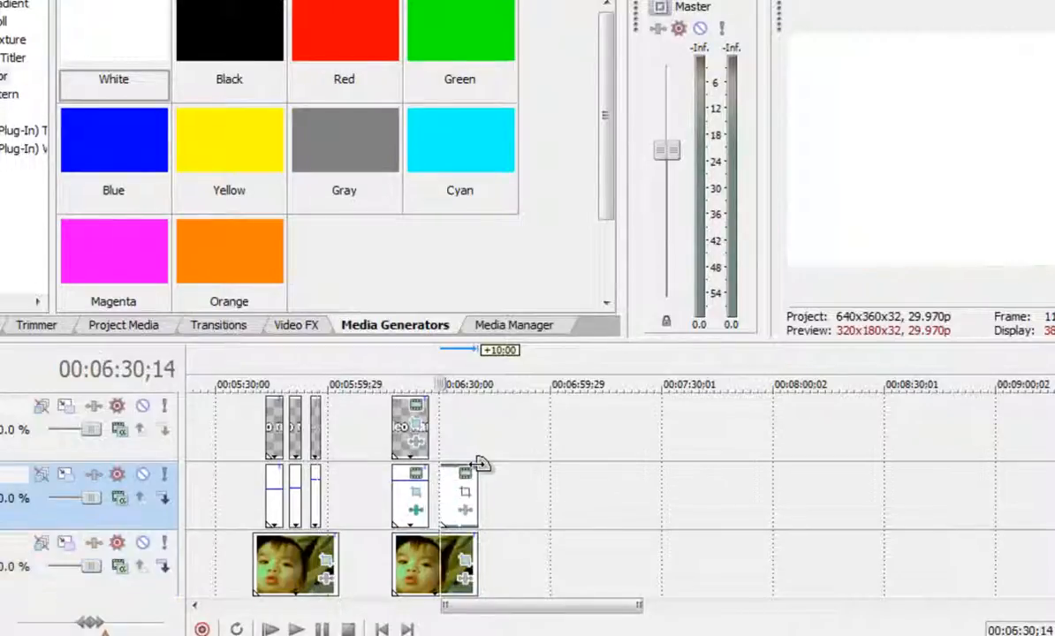
{"action": "left_click", "coordinate": [466, 496]}
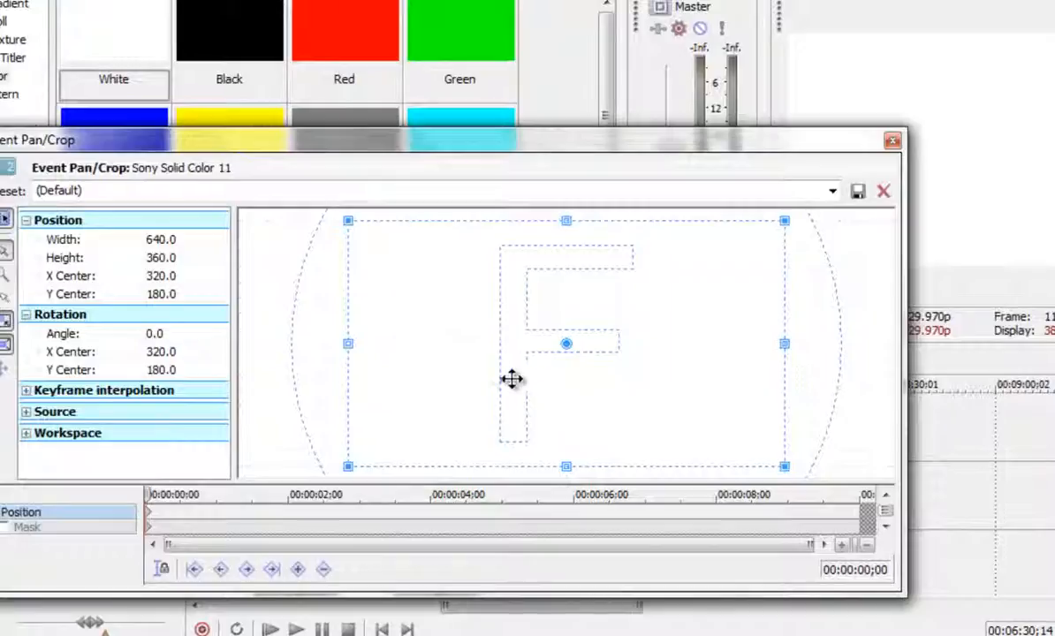
{"action": "left_click_drag", "start_coordinate": [603, 408], "coordinate": [600, 165]}
{"action": "scroll", "coordinate": [643, 455], "scroll_direction": "down", "scroll_amount": 5}
{"action": "mouse_move", "coordinate": [650, 254]}
{"action": "left_mouse_down"}
{"action": "mouse_move", "coordinate": [652, 237]}
{"action": "mouse_move", "coordinate": [662, 262]}
{"action": "left_mouse_up"}
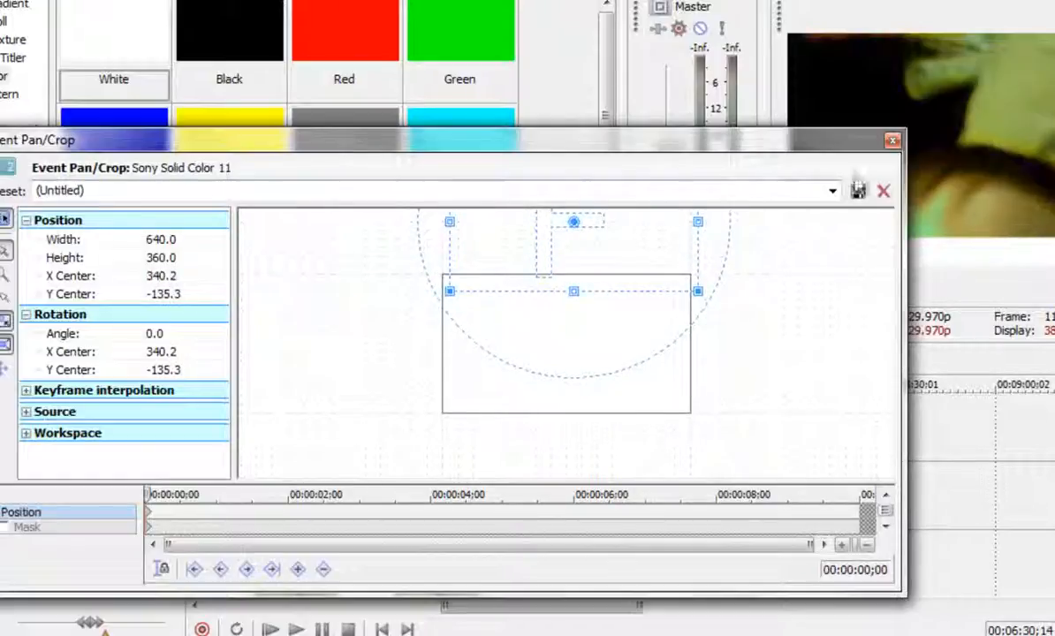
{"action": "mouse_move", "coordinate": [668, 270]}
{"action": "left_mouse_down"}
{"action": "mouse_move", "coordinate": [682, 286]}
{"action": "mouse_move", "coordinate": [673, 281]}
{"action": "left_mouse_up"}
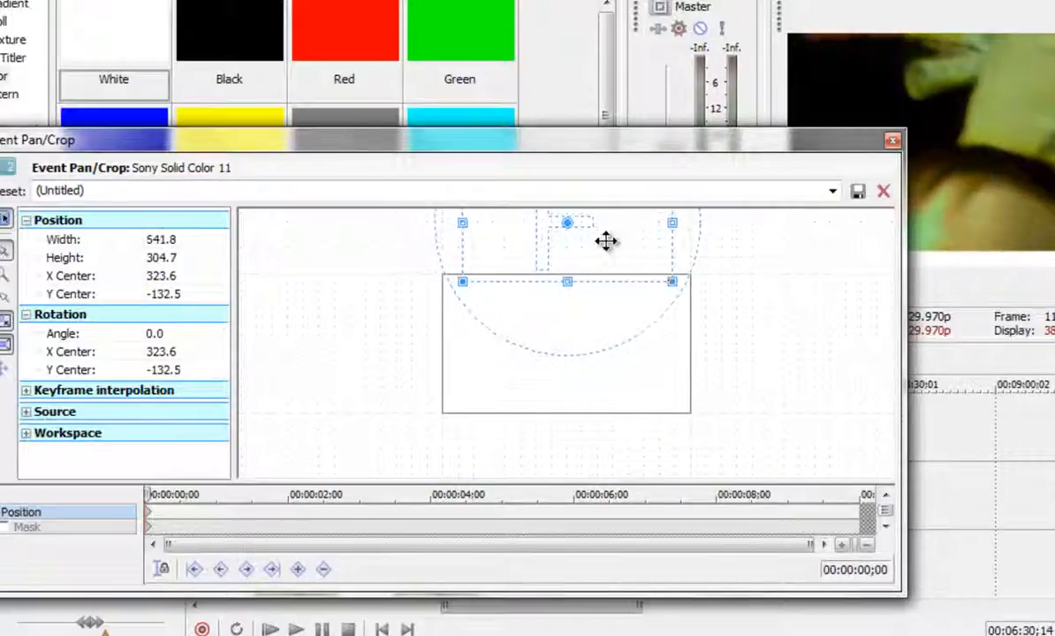
{"action": "left_click_drag", "start_coordinate": [605, 248], "coordinate": [605, 229]}
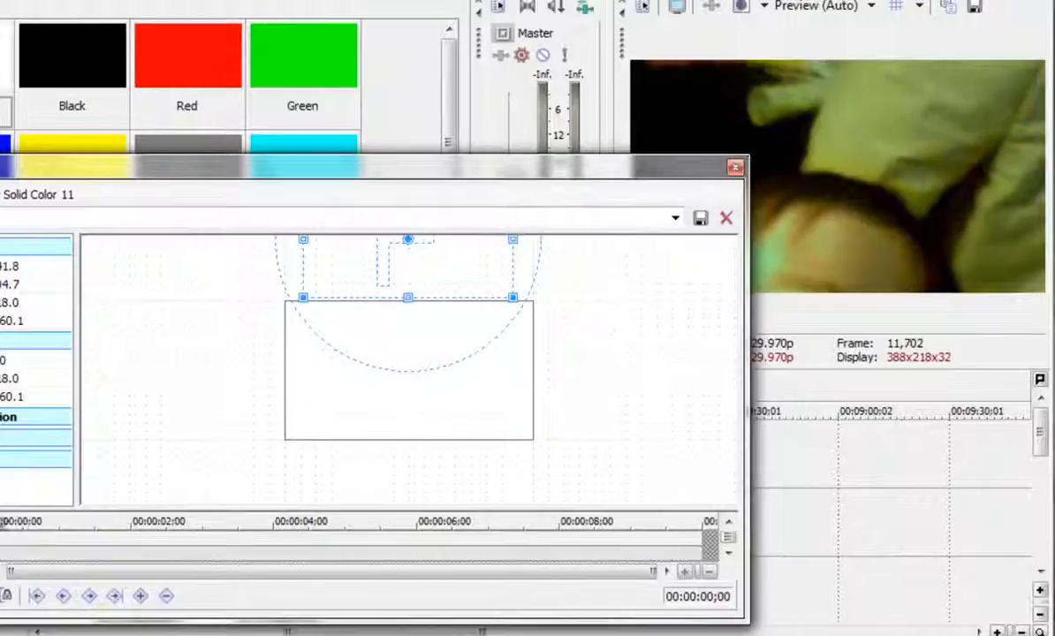
Add Pan/Crop keyframes at 00:00:01;14 centered at about X 323.6, Y -85.5, and at 00:00:04;03 at about X 320.8, Y -57.9.
{"action": "left_click_drag", "start_coordinate": [9, 528], "coordinate": [104, 528]}
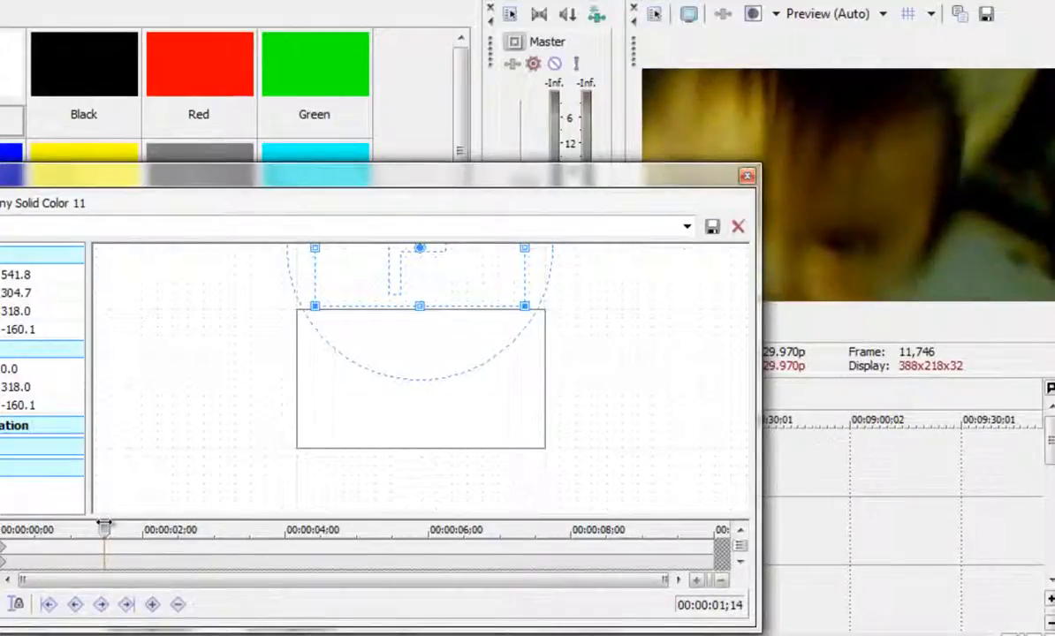
{"action": "left_click_drag", "start_coordinate": [458, 290], "coordinate": [460, 319]}
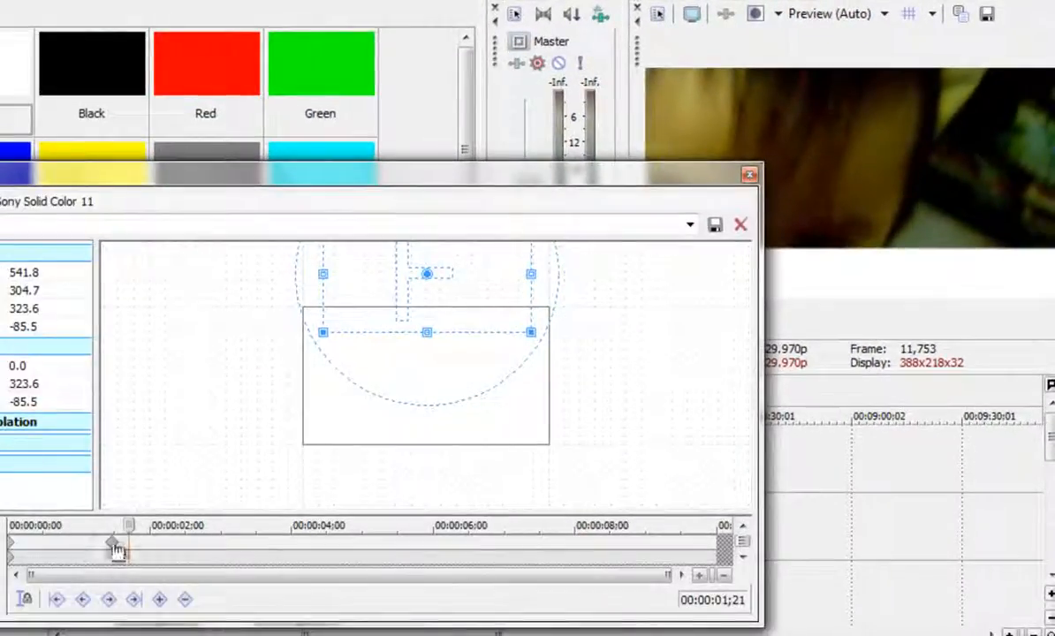
{"action": "left_click_drag", "start_coordinate": [133, 526], "coordinate": [299, 525]}
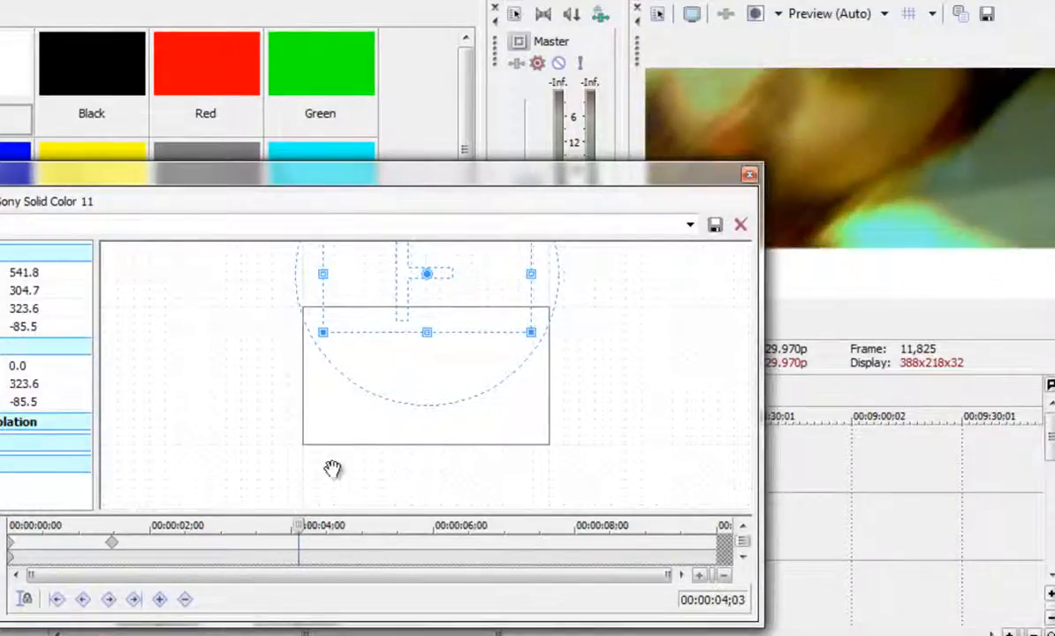
{"action": "left_click_drag", "start_coordinate": [487, 299], "coordinate": [485, 310]}
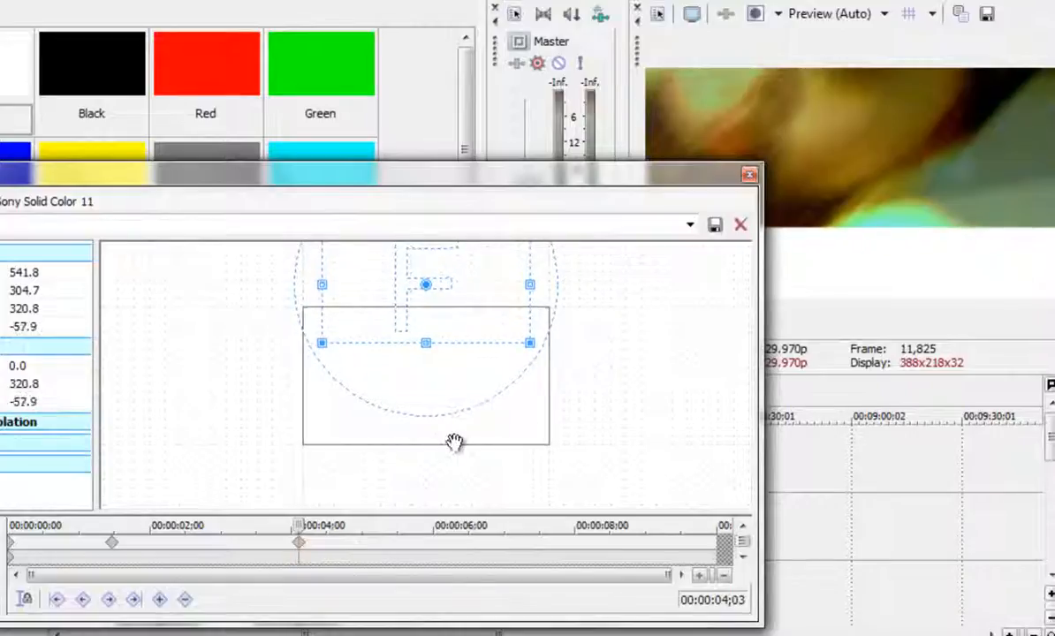
Add a keyframe at about 00:00:05;02 moving the white panel back below the picture, and close Pan/Crop.
{"action": "left_click_drag", "start_coordinate": [299, 524], "coordinate": [370, 527]}
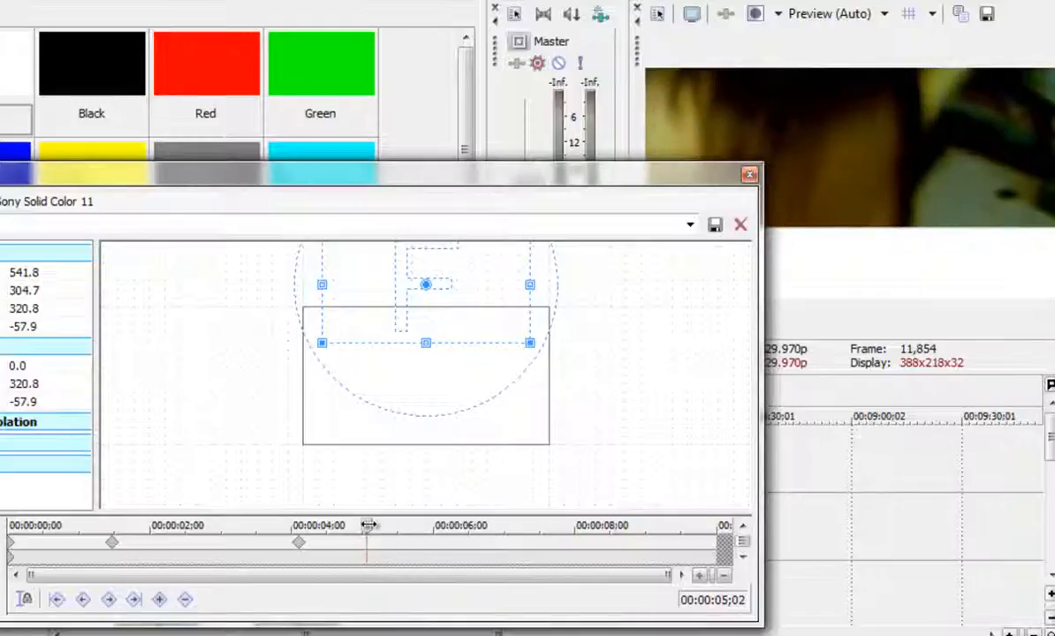
{"action": "left_click_drag", "start_coordinate": [461, 312], "coordinate": [464, 267]}
{"action": "left_click_drag", "start_coordinate": [366, 524], "coordinate": [414, 525]}
{"action": "left_click", "coordinate": [748, 178]}
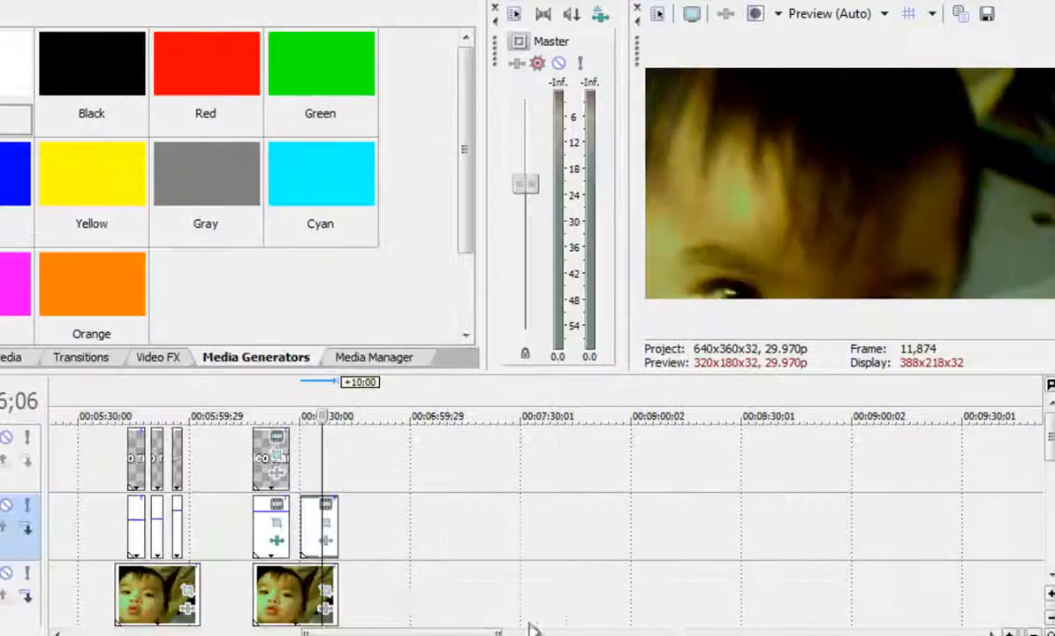
Play the new lower panel's slide-in and slide-out animation from the start of its event.
{"action": "left_click", "coordinate": [302, 512]}
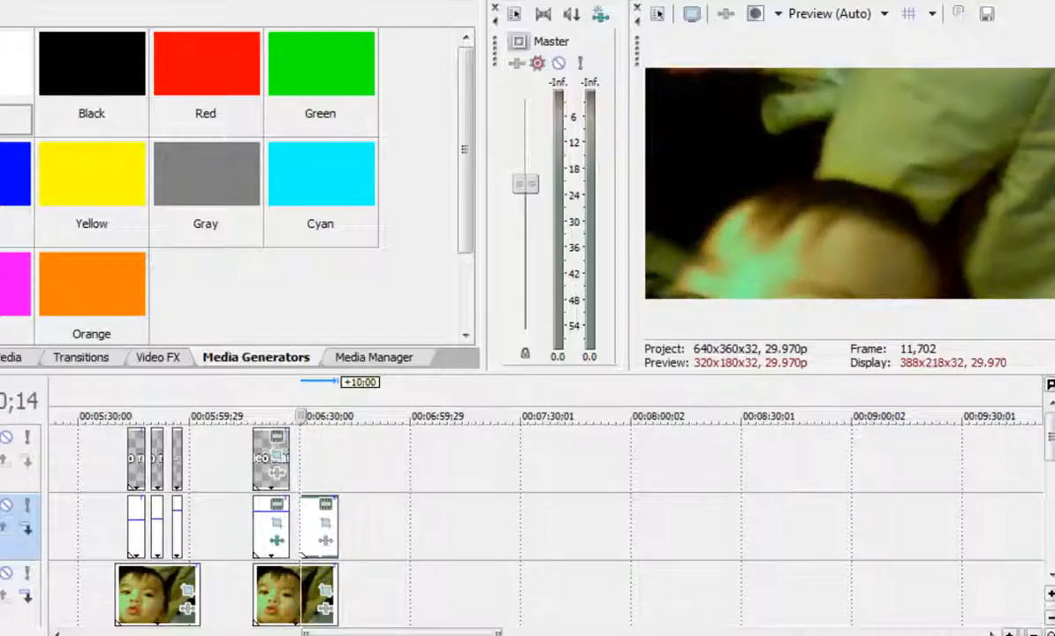
{"action": "key", "text": "space"}
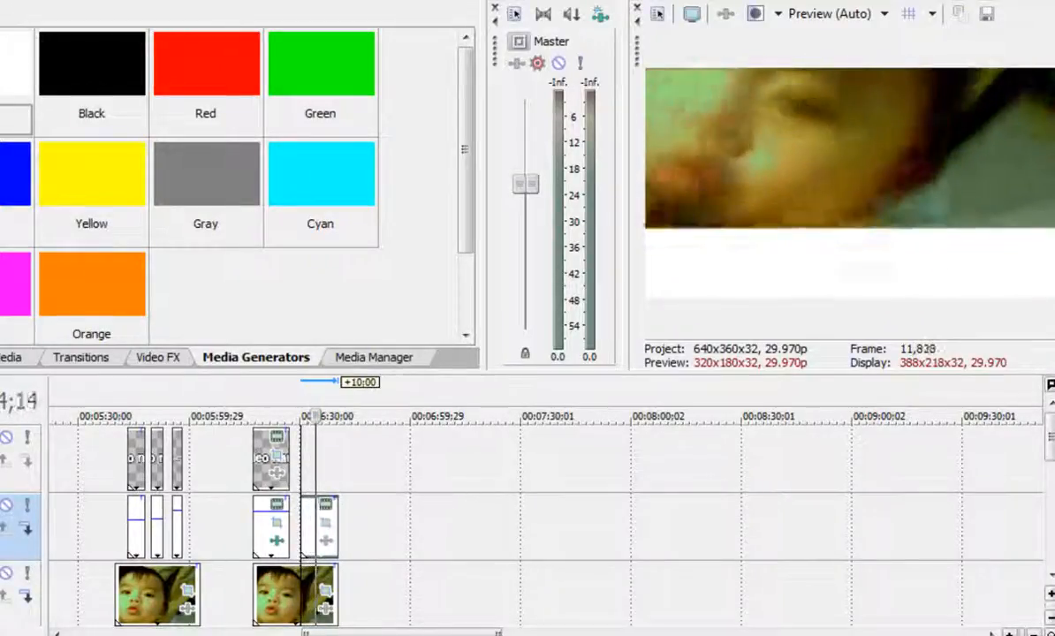
{"action": "key", "text": "space"}
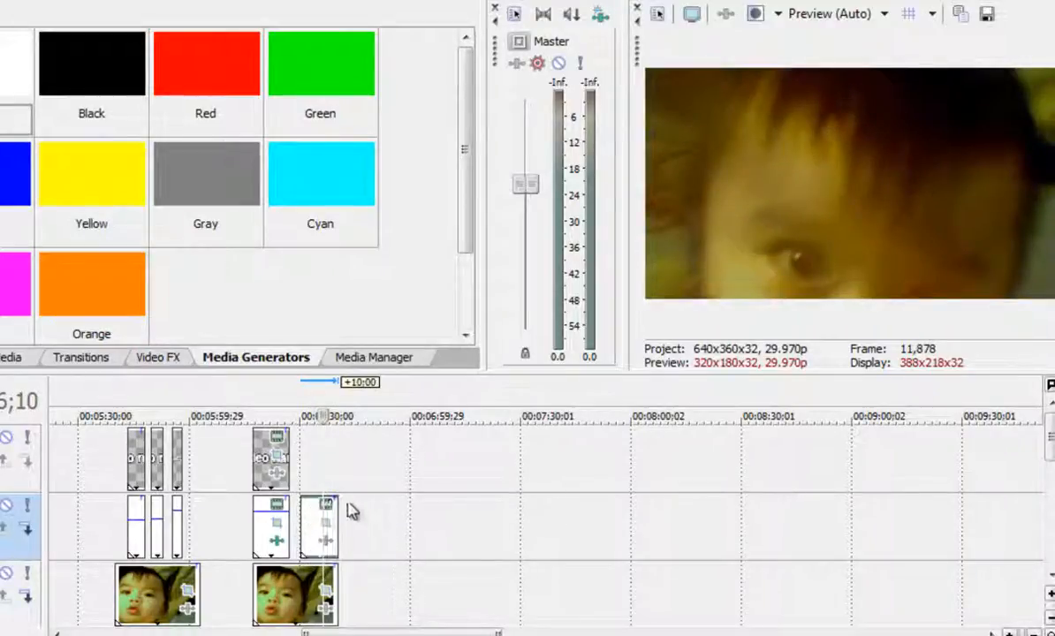
{"action": "left_click", "coordinate": [303, 412]}
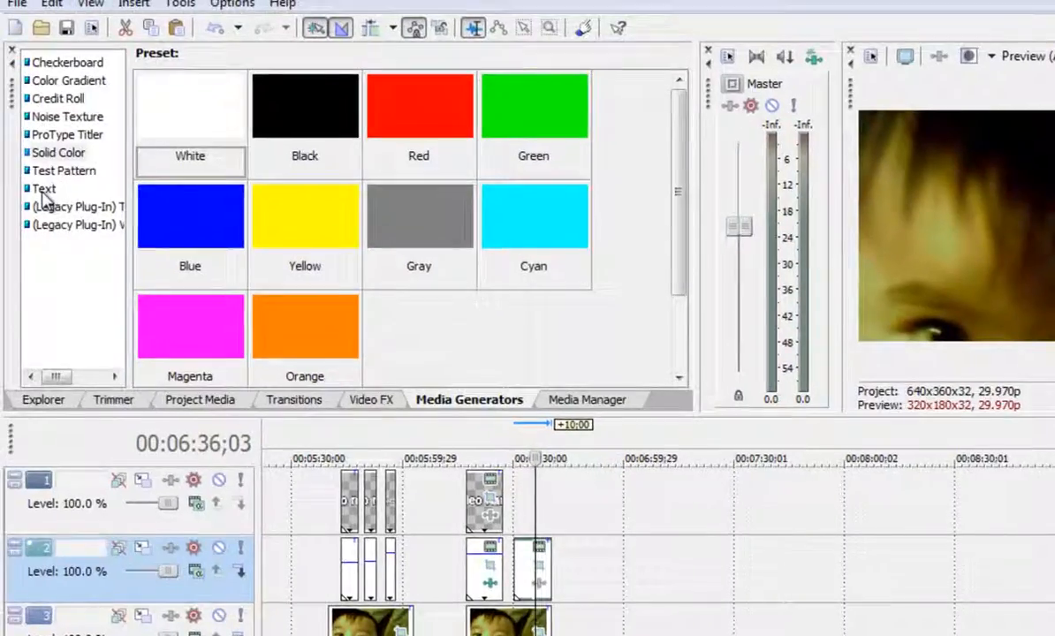
Add a Default Text event on the top track above the lower white panel, reading "comment" at font size 28.
{"action": "left_click", "coordinate": [44, 190]}
{"action": "left_click_drag", "start_coordinate": [180, 122], "coordinate": [532, 521]}
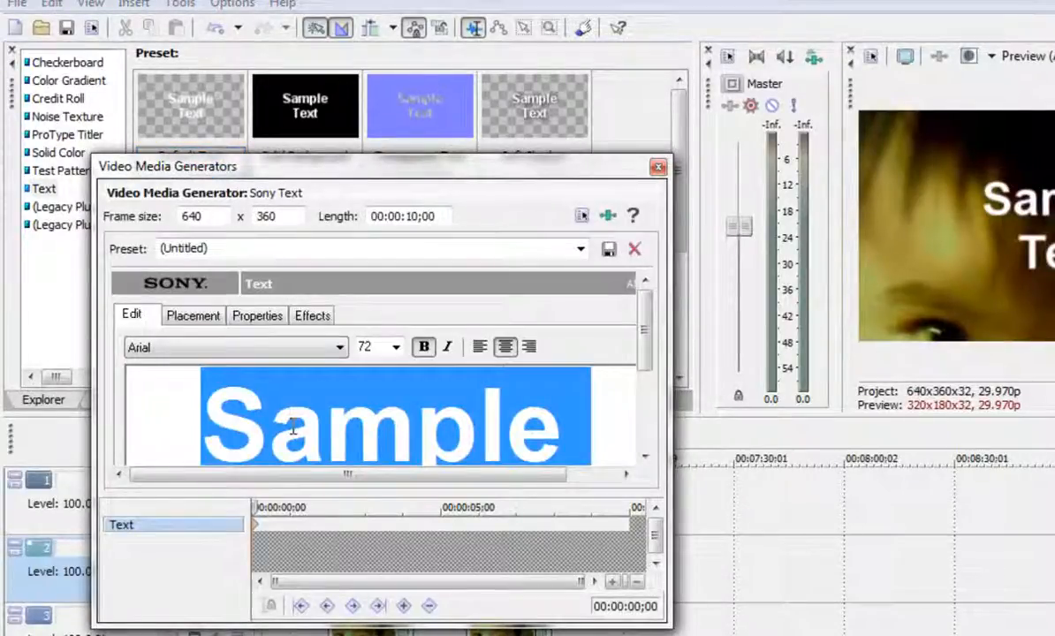
{"action": "type", "text": "comment"}
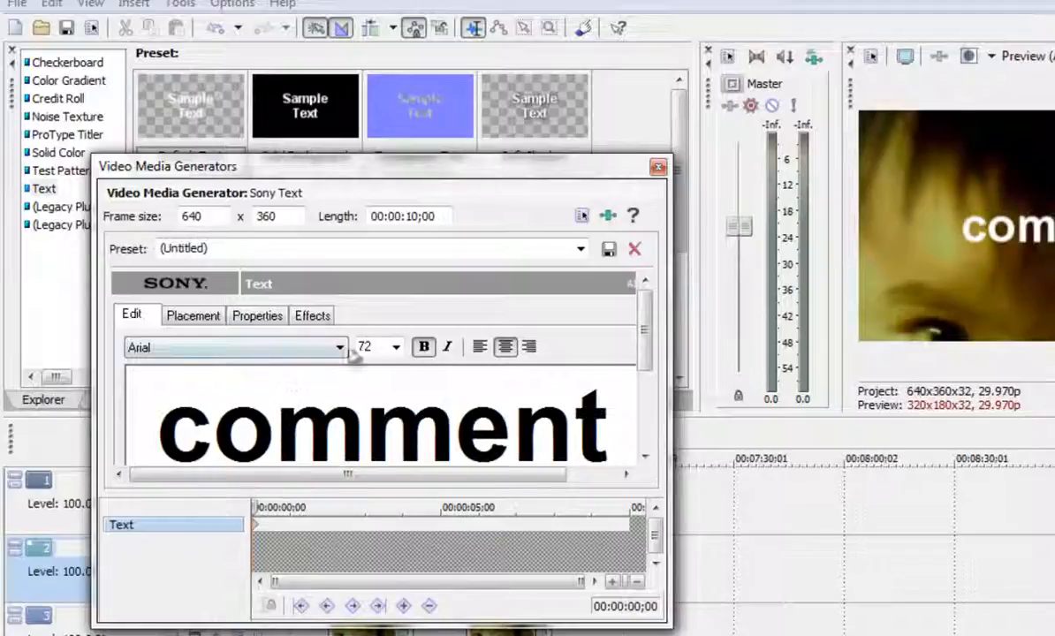
{"action": "left_click", "coordinate": [396, 346]}
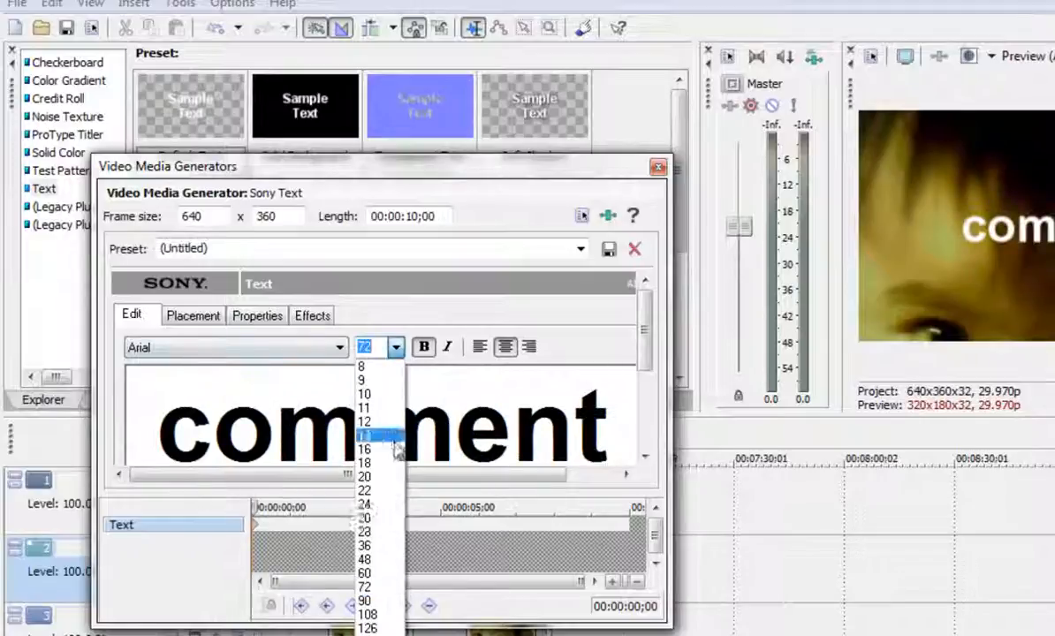
{"action": "left_click", "coordinate": [374, 534]}
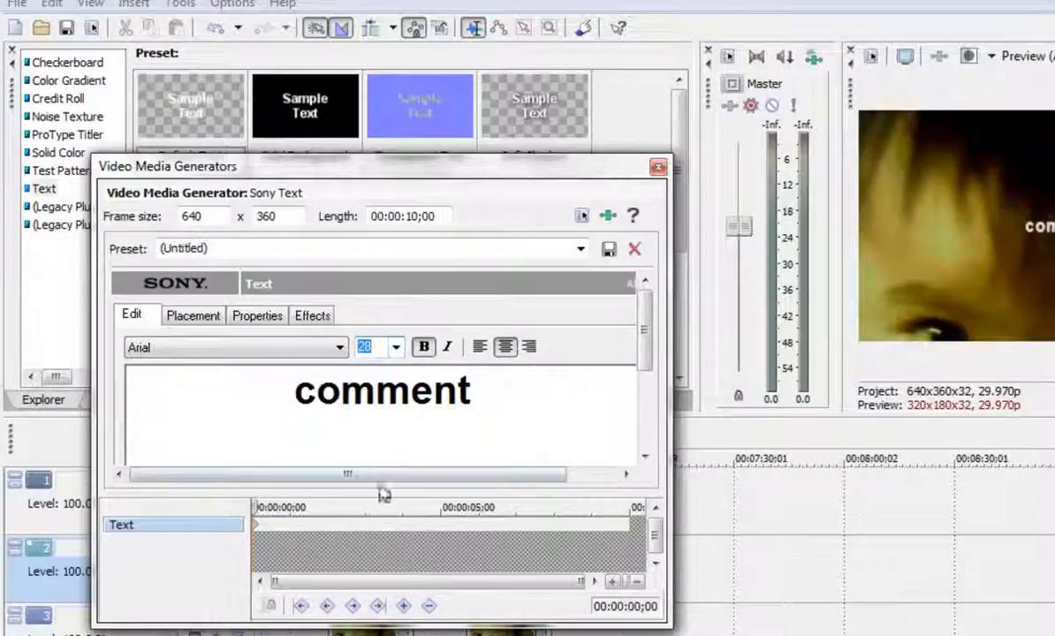
Set the comment text's font size to 36 and extend the wording to "comment or subtitle".
{"action": "left_click", "coordinate": [398, 348]}
{"action": "left_click", "coordinate": [386, 542]}
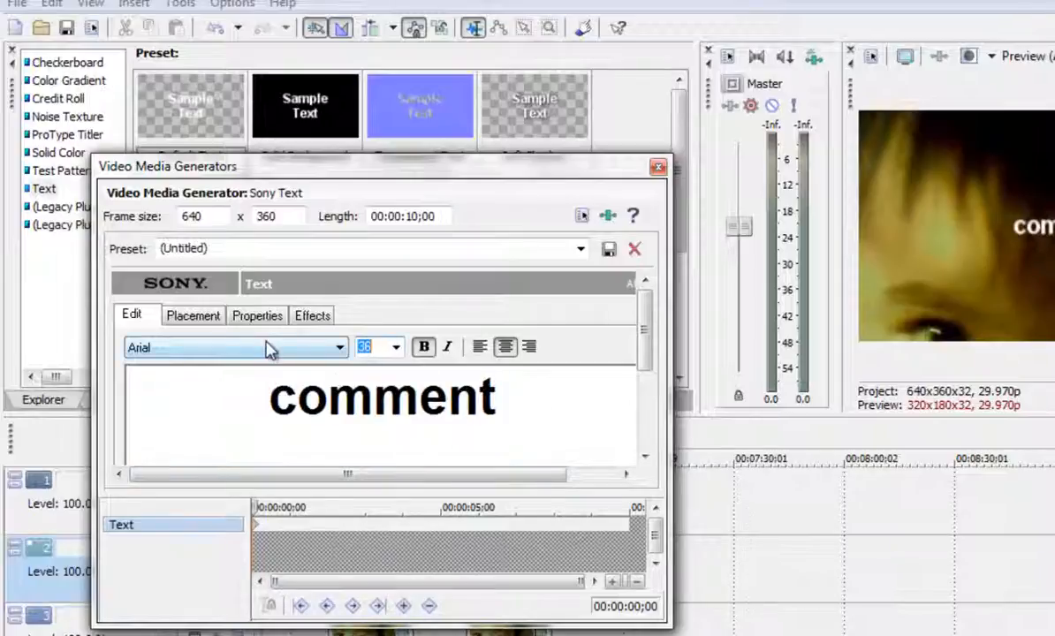
{"action": "type", "text": "or subtitle"}
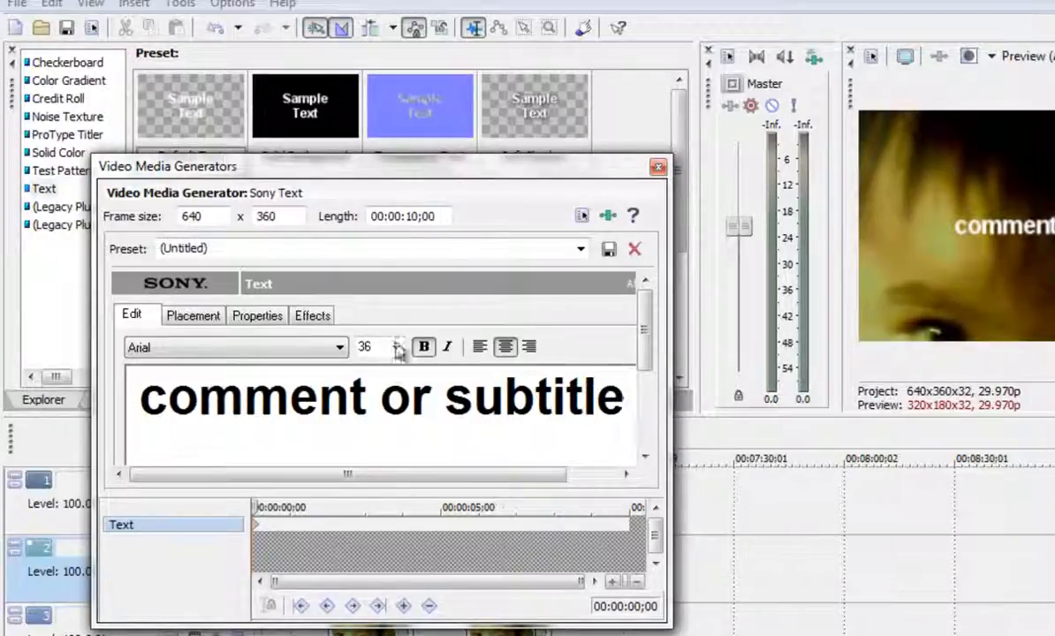
Try the Cheri font on the "comment or subtitle" text and look through the other fonts.
{"action": "left_click", "coordinate": [314, 354]}
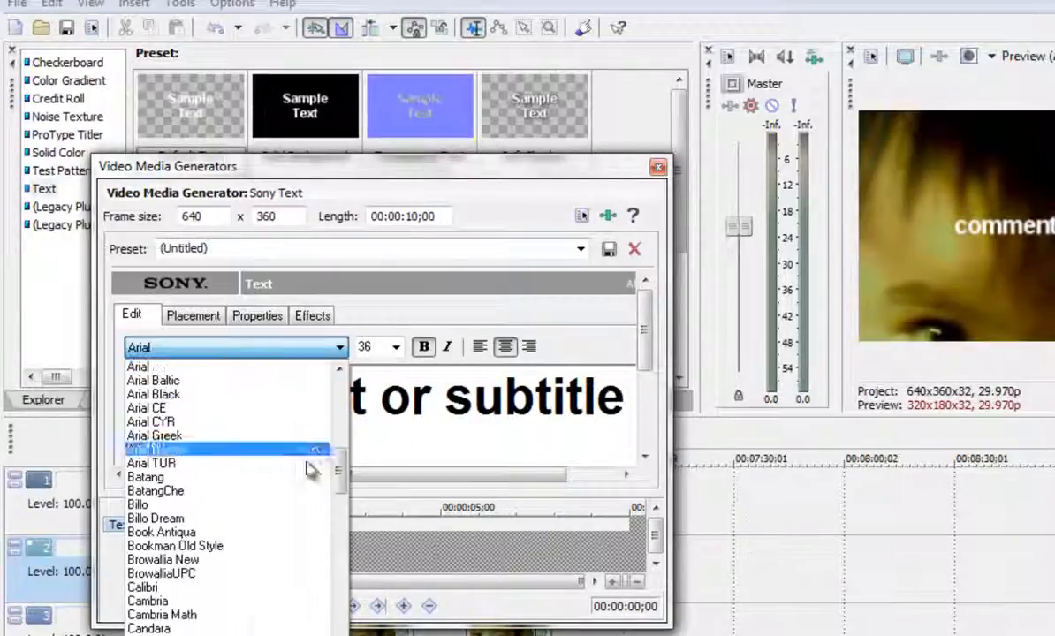
{"action": "left_click", "coordinate": [243, 597]}
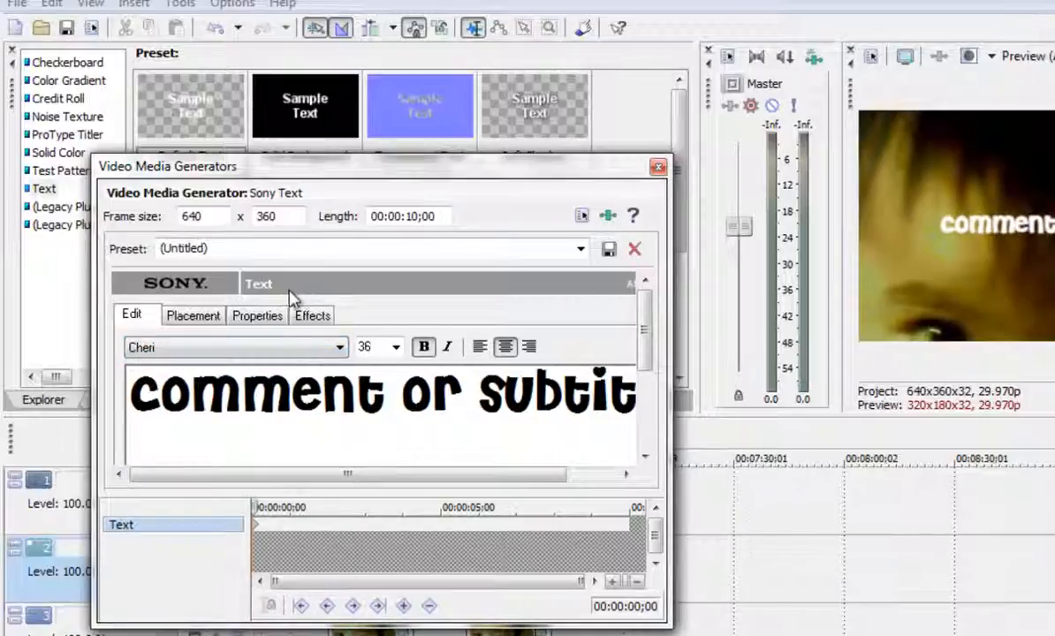
{"action": "left_click", "coordinate": [262, 353]}
{"action": "scroll", "coordinate": [208, 565], "scroll_direction": "up", "scroll_amount": 3}
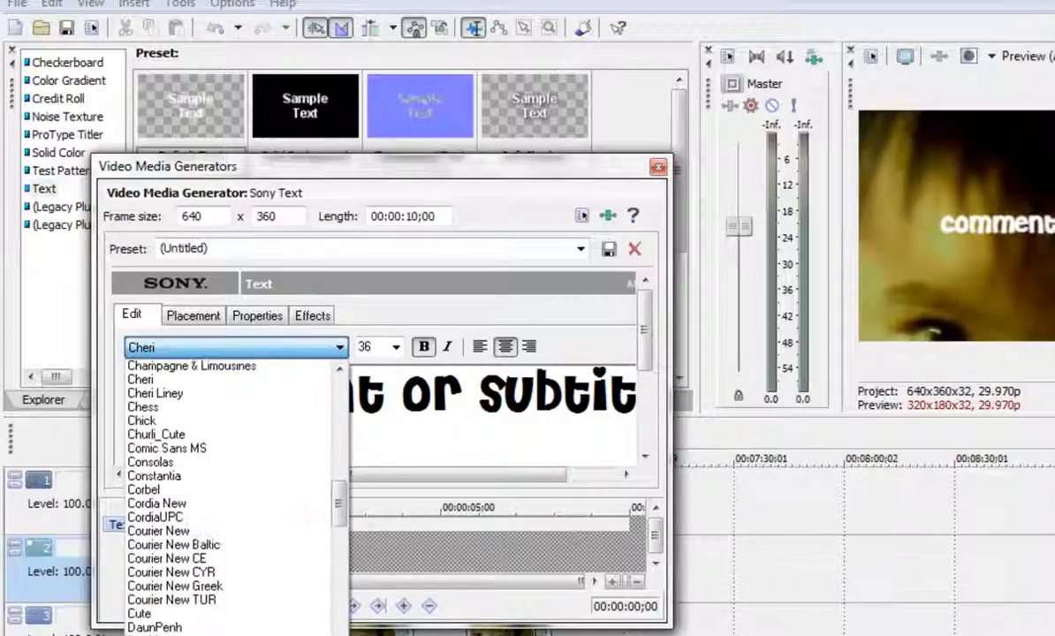
{"action": "scroll", "coordinate": [199, 495], "scroll_direction": "up", "scroll_amount": 1}
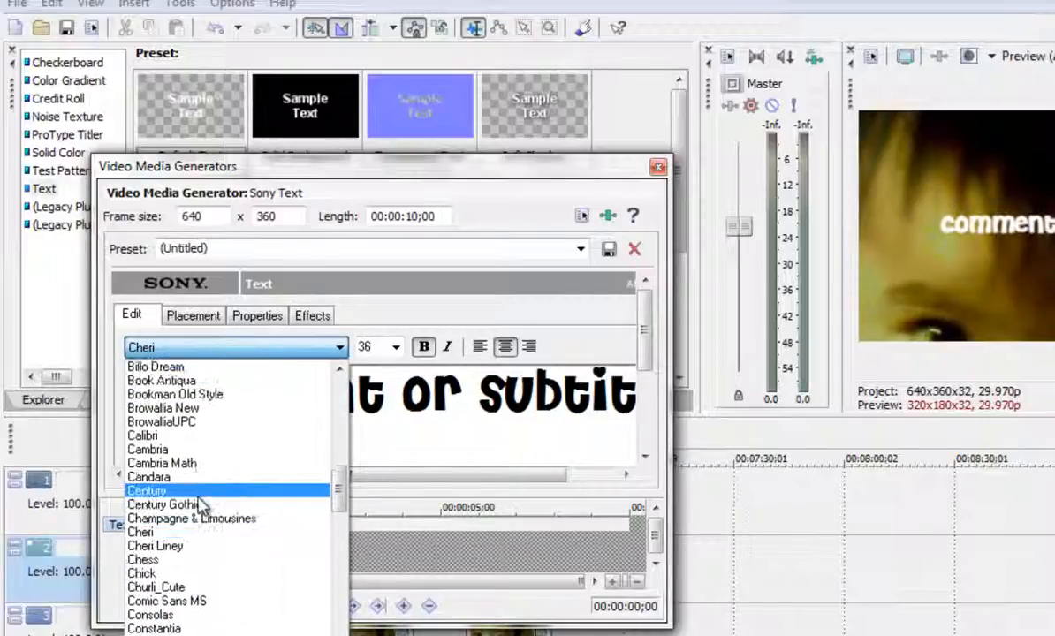
{"action": "left_click", "coordinate": [439, 415]}
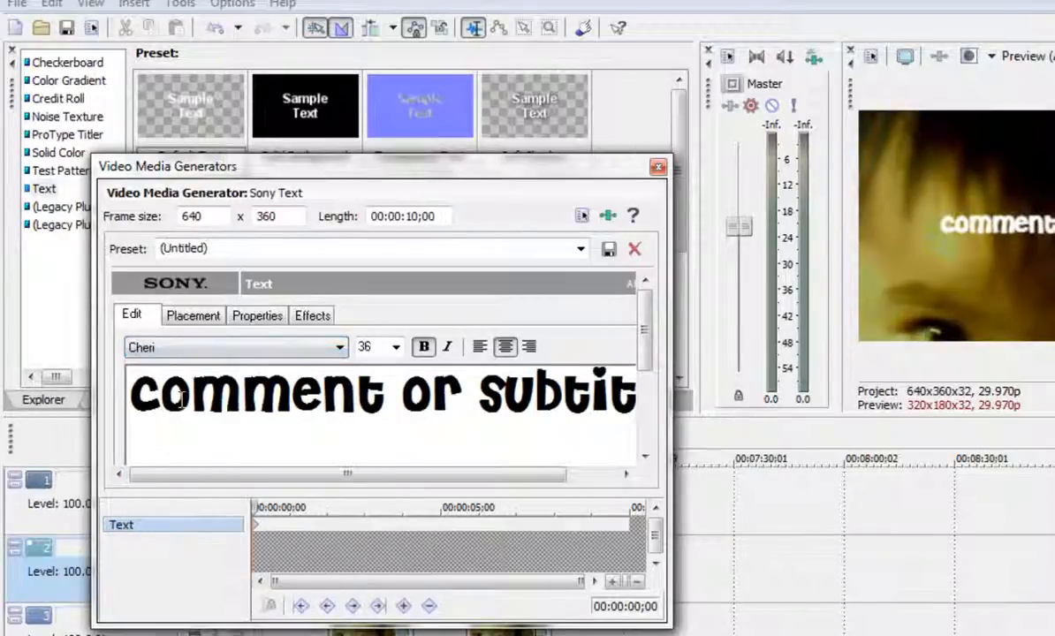
Change the font of the "comment or subtitle" text to Century Gothic.
{"action": "left_click_drag", "start_coordinate": [134, 396], "coordinate": [312, 393]}
{"action": "left_click", "coordinate": [290, 396]}
{"action": "left_click", "coordinate": [286, 354]}
{"action": "left_click_drag", "start_coordinate": [341, 506], "coordinate": [344, 482]}
{"action": "left_click", "coordinate": [192, 531]}
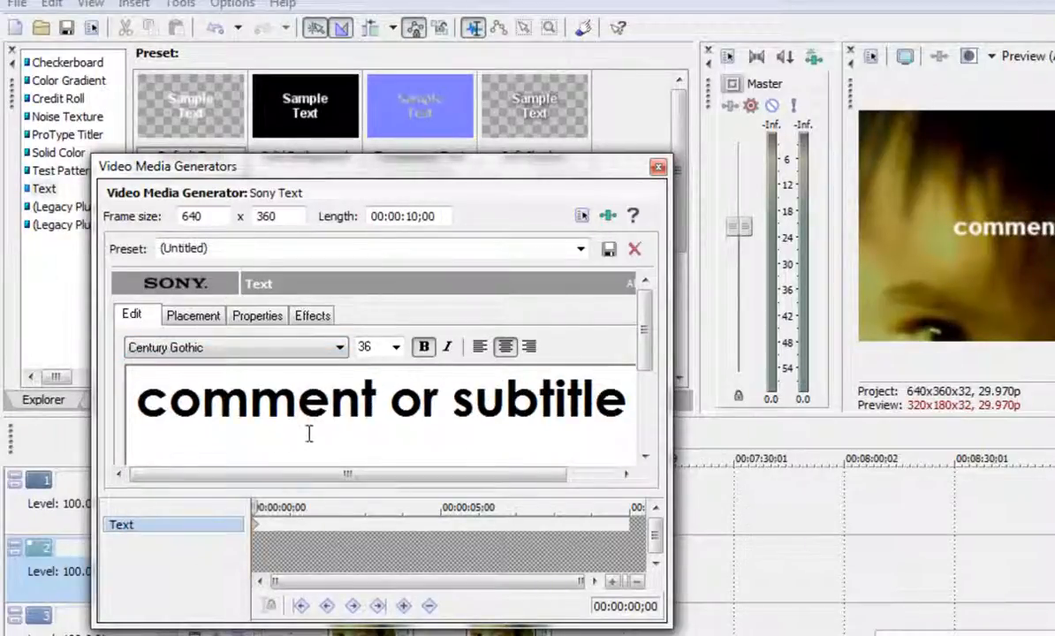
Draw a black outline around the text with feather 0.000 and width 0.100.
{"action": "left_click", "coordinate": [258, 315]}
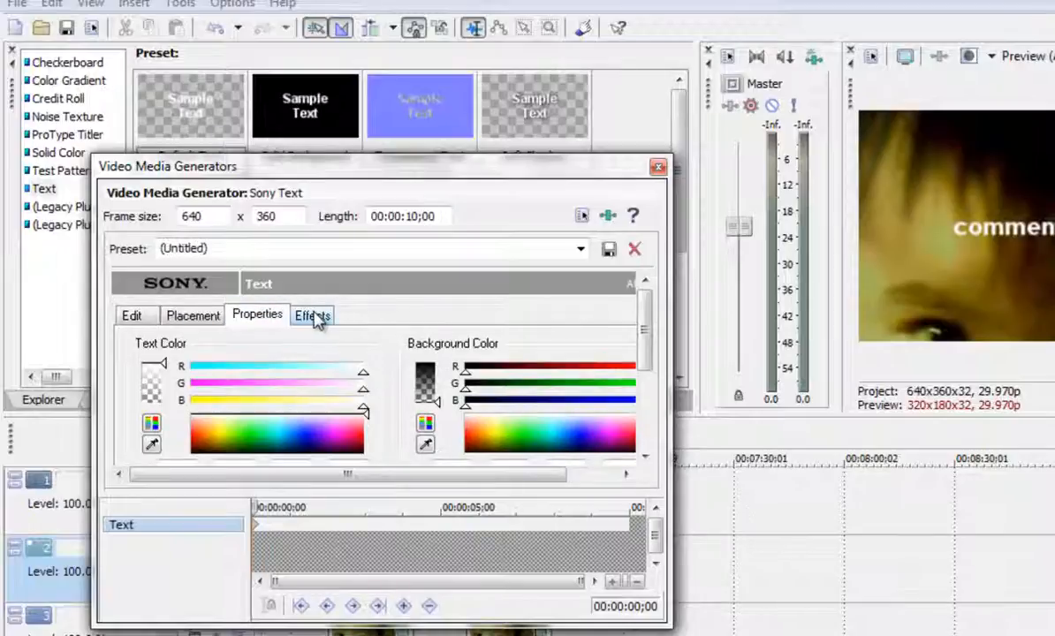
{"action": "left_click", "coordinate": [315, 317]}
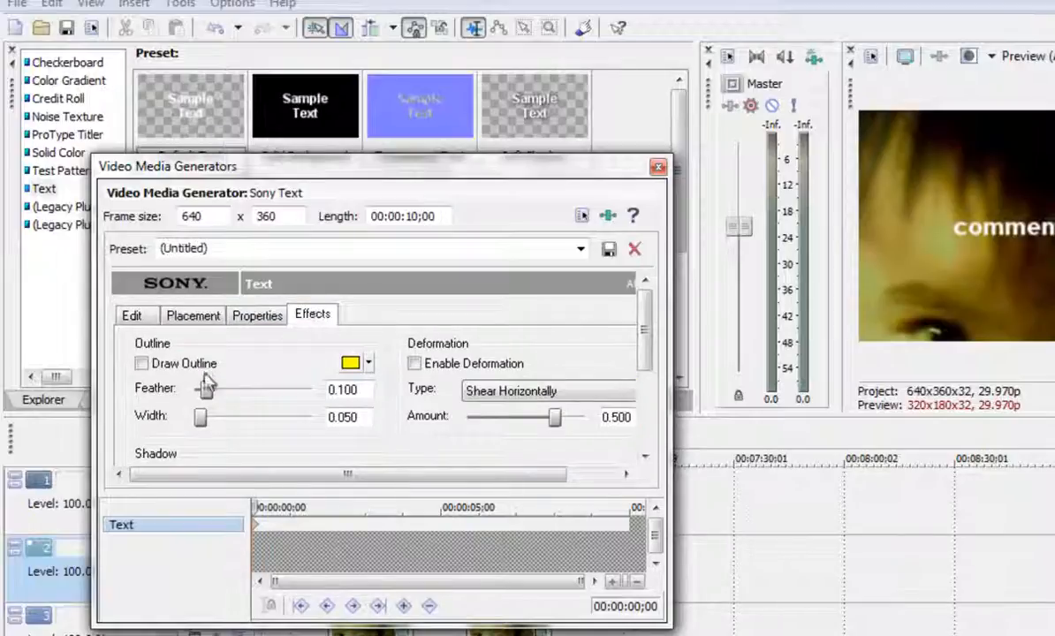
{"action": "left_click", "coordinate": [252, 368]}
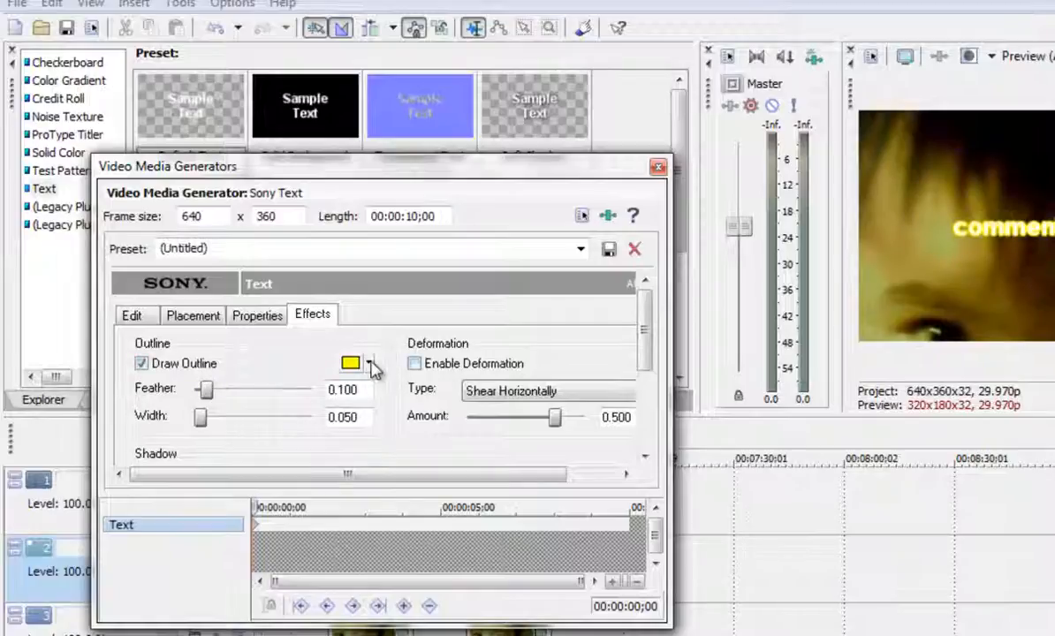
{"action": "left_click", "coordinate": [370, 364]}
{"action": "left_click_drag", "start_coordinate": [432, 460], "coordinate": [550, 480]}
{"action": "left_click", "coordinate": [252, 373]}
{"action": "left_click_drag", "start_coordinate": [207, 389], "coordinate": [187, 389]}
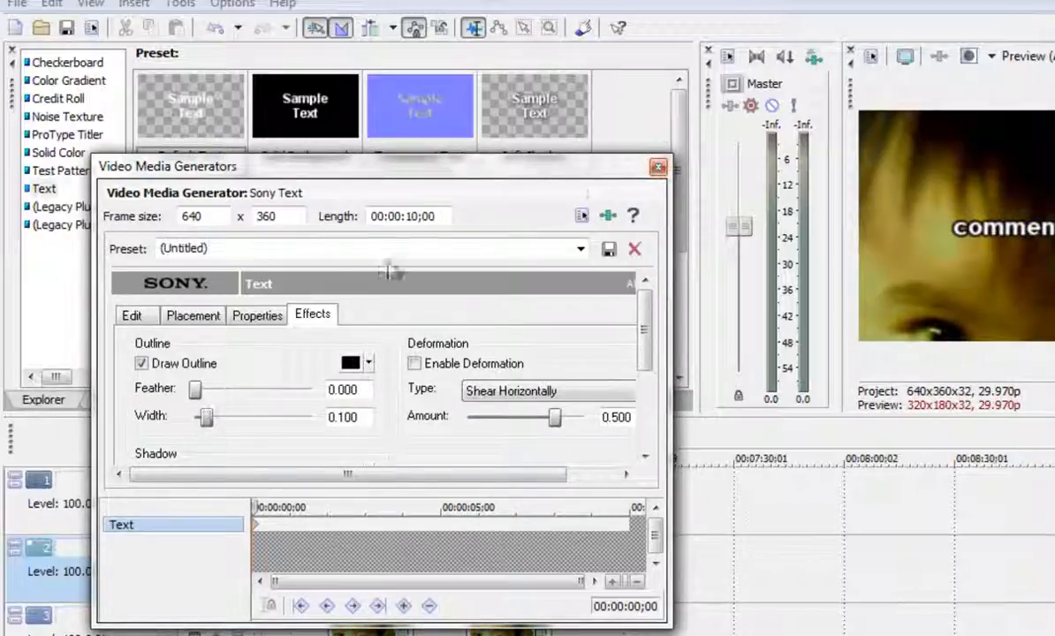
Make the comment text black, turn off its outline, and close the text generator settings.
{"action": "left_click", "coordinate": [256, 320]}
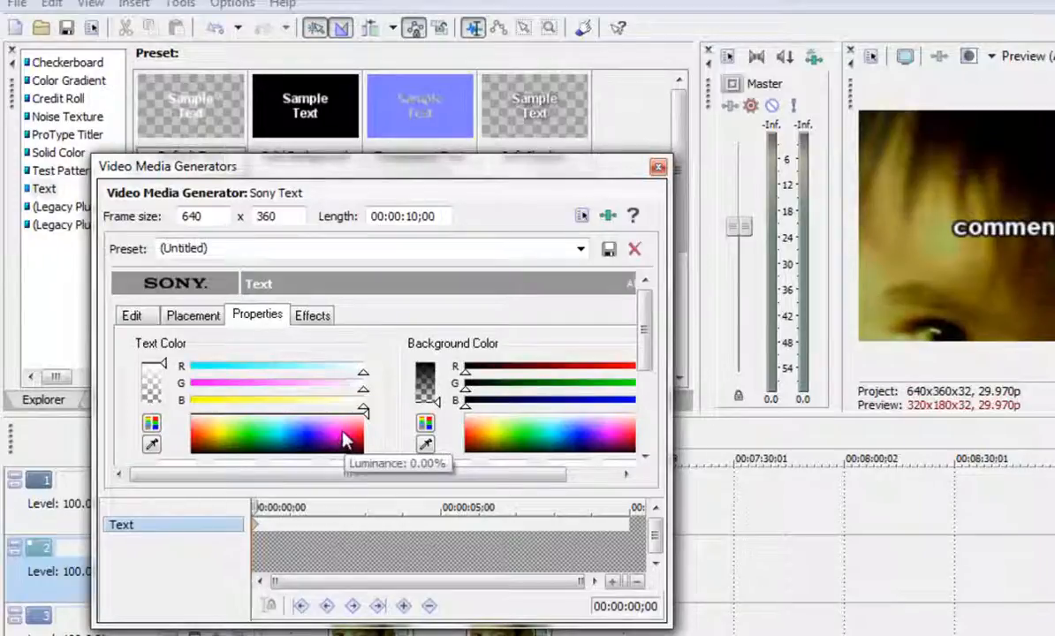
{"action": "mouse_move", "coordinate": [347, 439]}
{"action": "left_mouse_down"}
{"action": "mouse_move", "coordinate": [389, 471]}
{"action": "mouse_move", "coordinate": [418, 389]}
{"action": "left_mouse_up"}
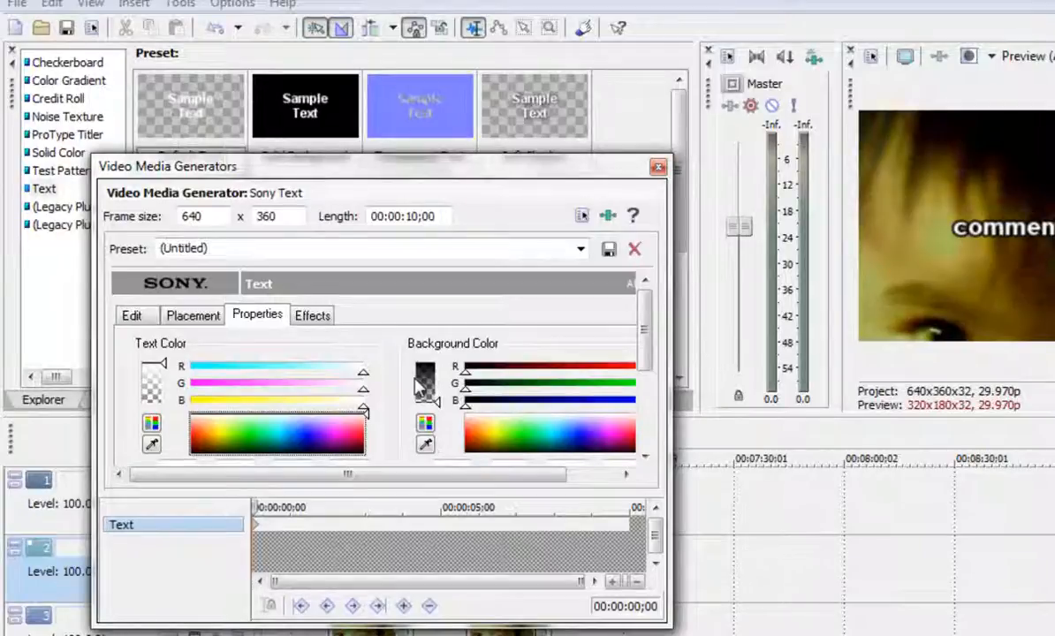
{"action": "left_click", "coordinate": [301, 315]}
{"action": "left_click", "coordinate": [271, 319]}
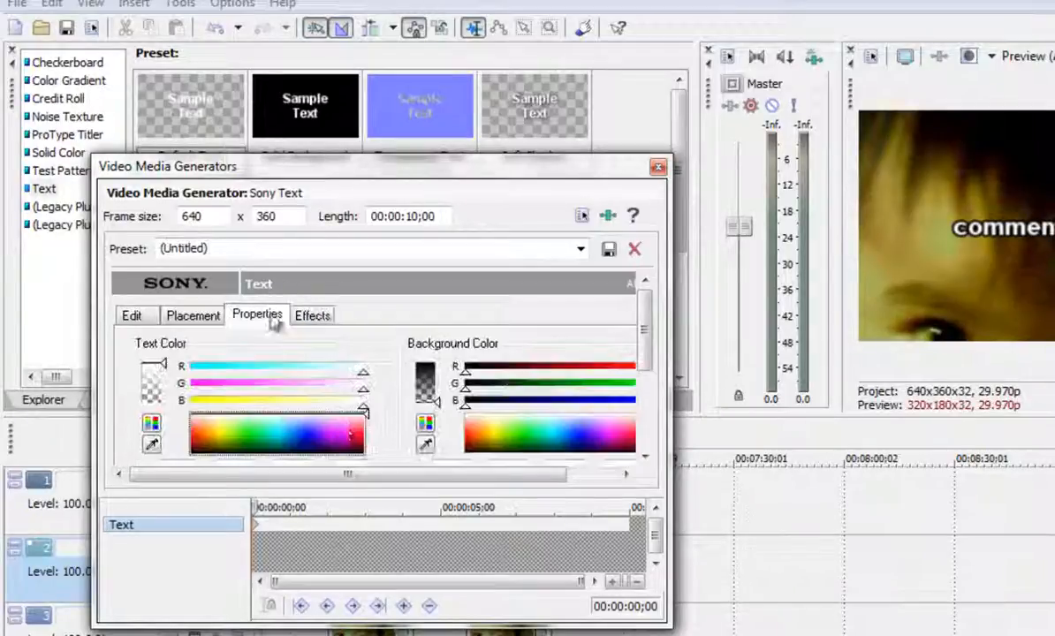
{"action": "left_click_drag", "start_coordinate": [354, 455], "coordinate": [398, 473]}
{"action": "left_click", "coordinate": [311, 316]}
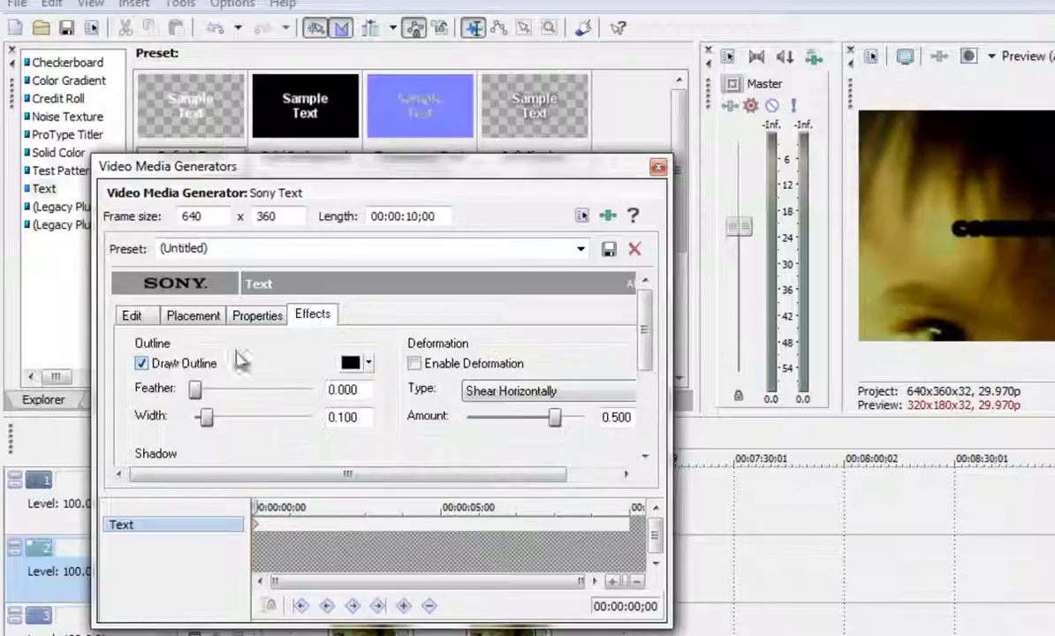
{"action": "left_click", "coordinate": [163, 363]}
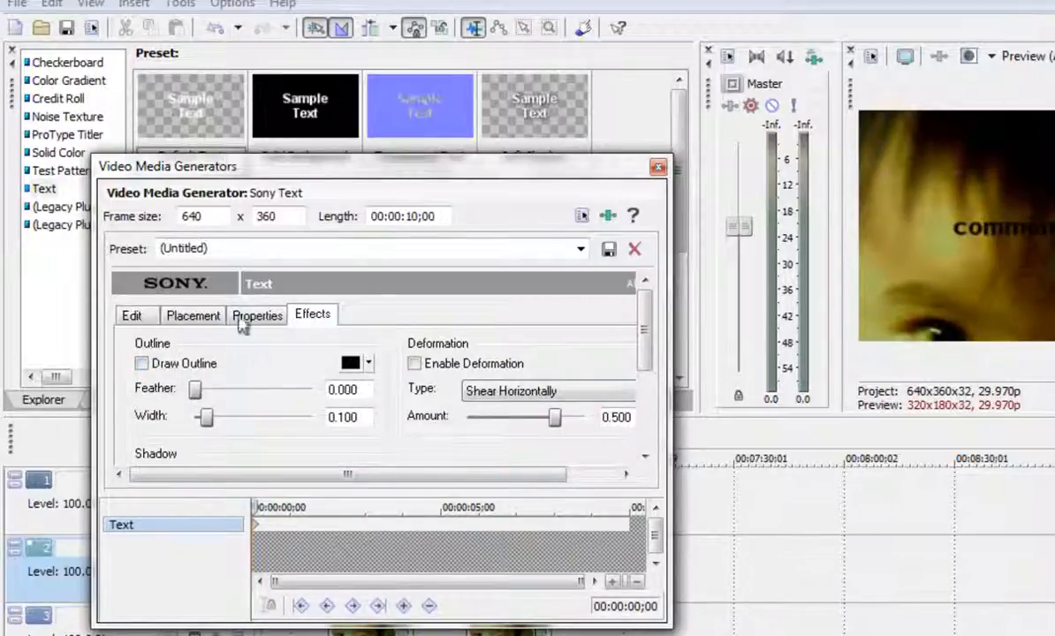
{"action": "left_click", "coordinate": [659, 169]}
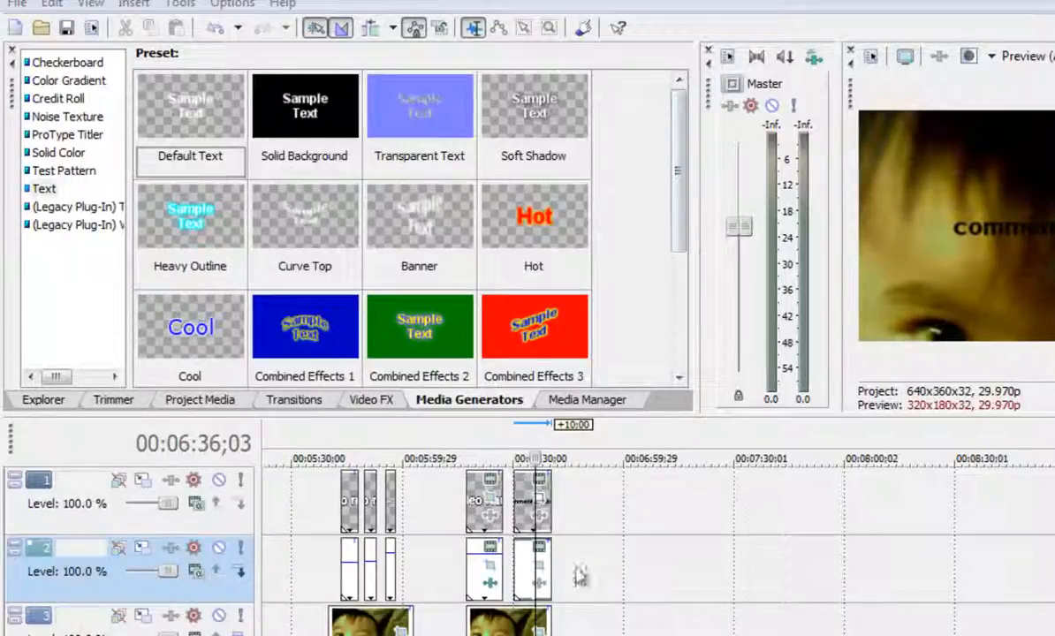
In the comment text's Pan/Crop, place the text below the picture at the start, centered at about X 321.6, Y -33.7.
{"action": "left_click", "coordinate": [539, 478]}
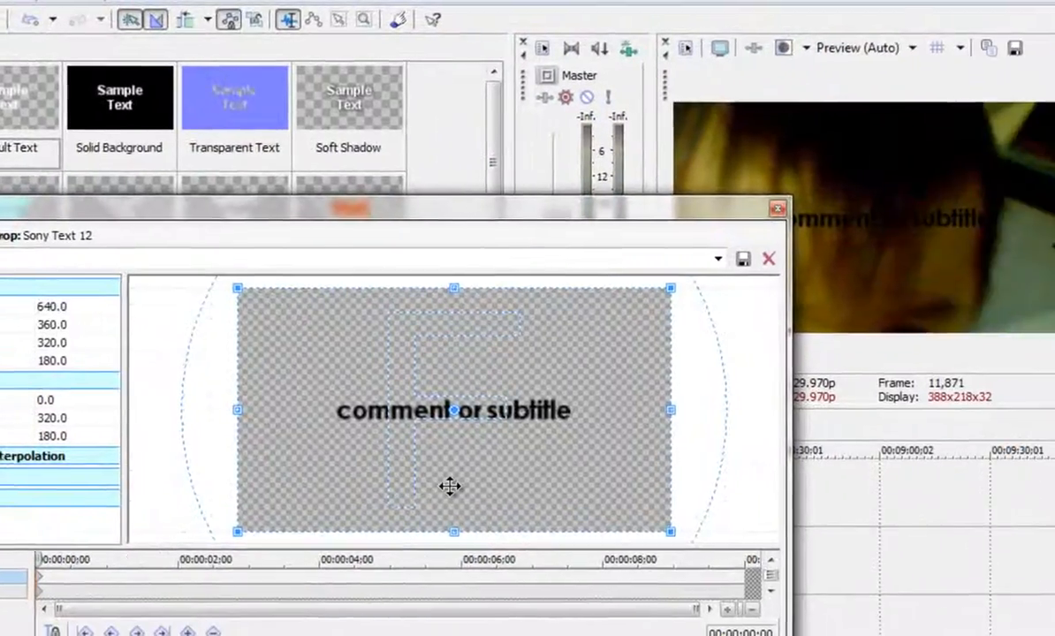
{"action": "left_click_drag", "start_coordinate": [636, 493], "coordinate": [650, 351]}
{"action": "mouse_move", "coordinate": [461, 343]}
{"action": "left_mouse_down"}
{"action": "mouse_move", "coordinate": [471, 315]}
{"action": "mouse_move", "coordinate": [451, 346]}
{"action": "left_mouse_up"}
{"action": "left_click_drag", "start_coordinate": [521, 327], "coordinate": [418, 387]}
{"action": "left_click_drag", "start_coordinate": [407, 340], "coordinate": [582, 350]}
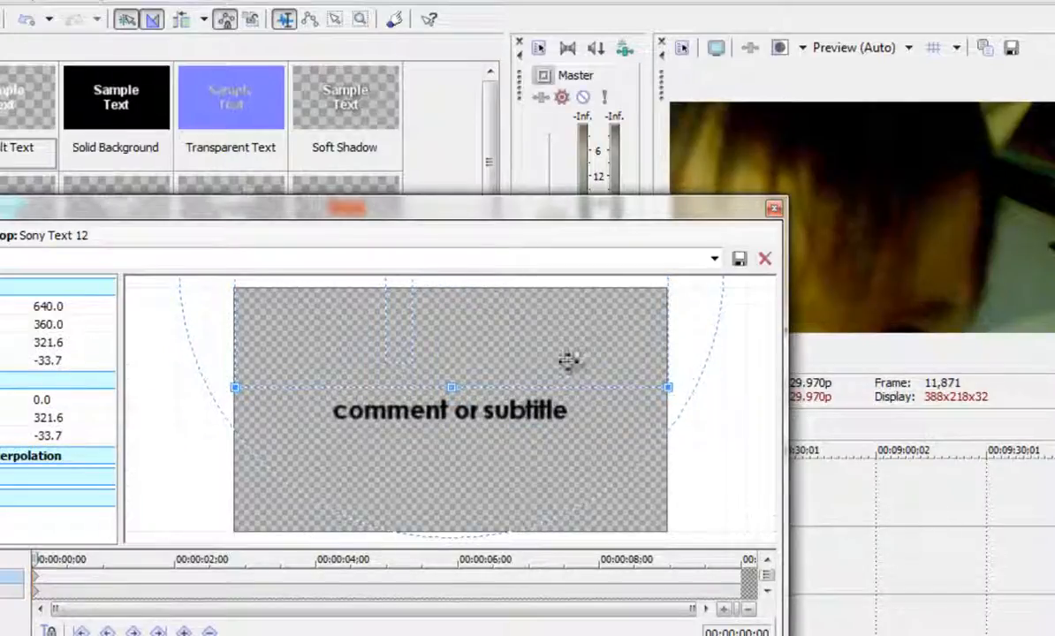
Add a Pan/Crop keyframe at 00:00:01;19 that raises the comment text onto the lower white panel, centered horizontally.
{"action": "left_click_drag", "start_coordinate": [33, 559], "coordinate": [146, 568]}
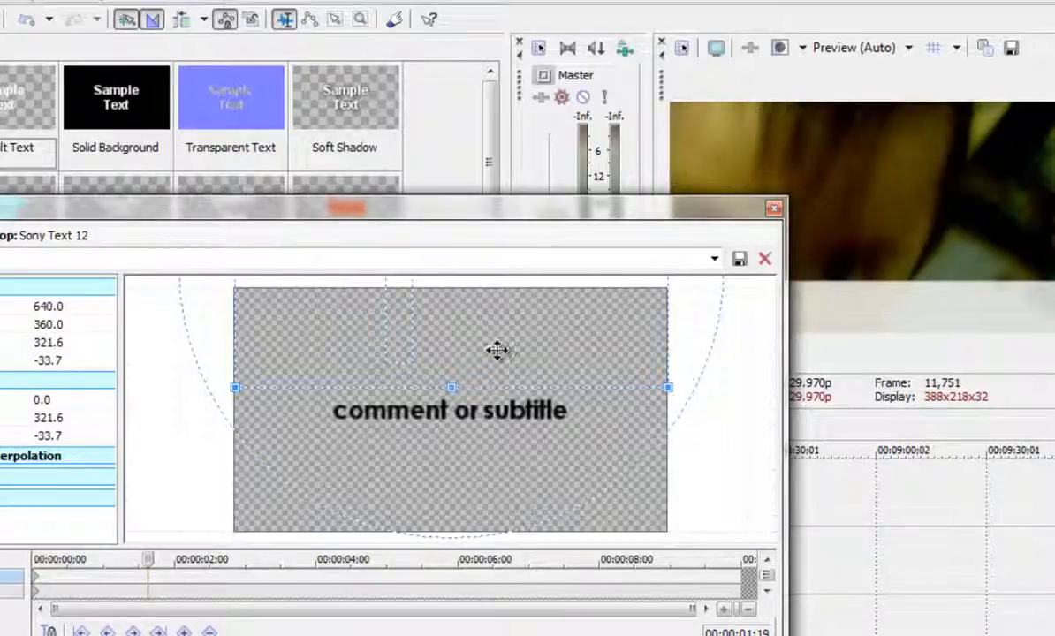
{"action": "left_click_drag", "start_coordinate": [494, 352], "coordinate": [470, 397]}
{"action": "left_click_drag", "start_coordinate": [598, 219], "coordinate": [458, 234]}
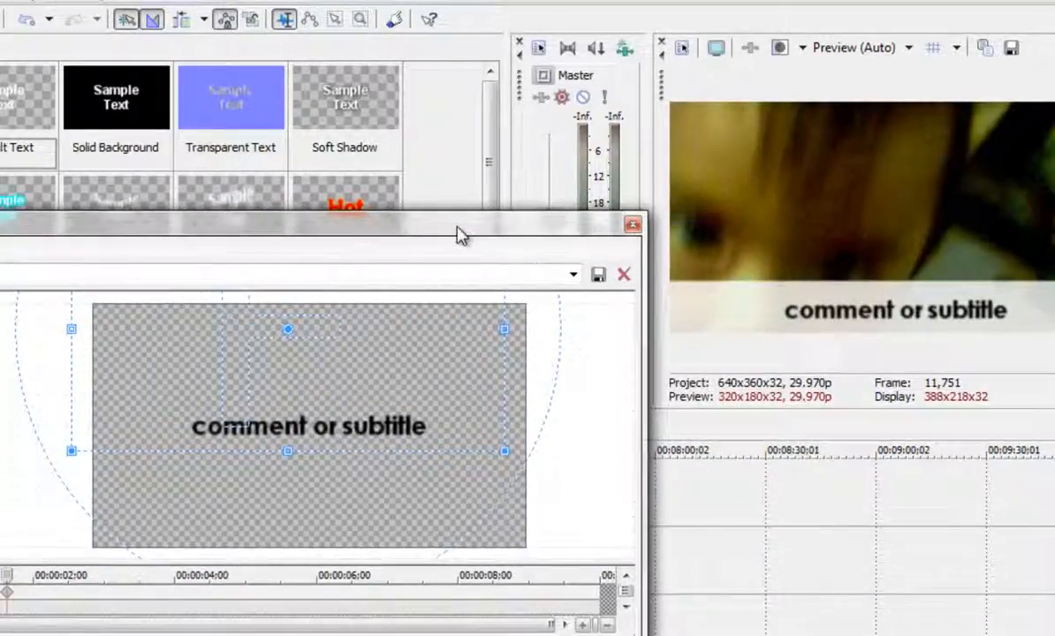
{"action": "left_click_drag", "start_coordinate": [405, 351], "coordinate": [413, 404]}
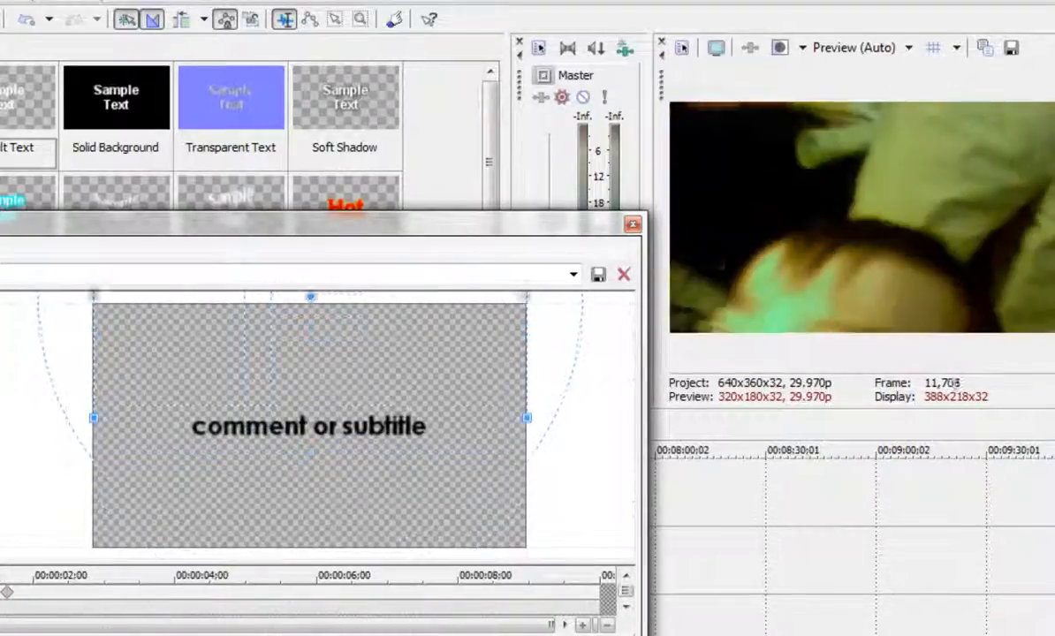
Add keyframes raising the text slightly at about 00:00:04;03 and moving it below the picture at about 00:00:04;26, then close Pan/Crop.
{"action": "left_click_drag", "start_coordinate": [26, 583], "coordinate": [181, 589]}
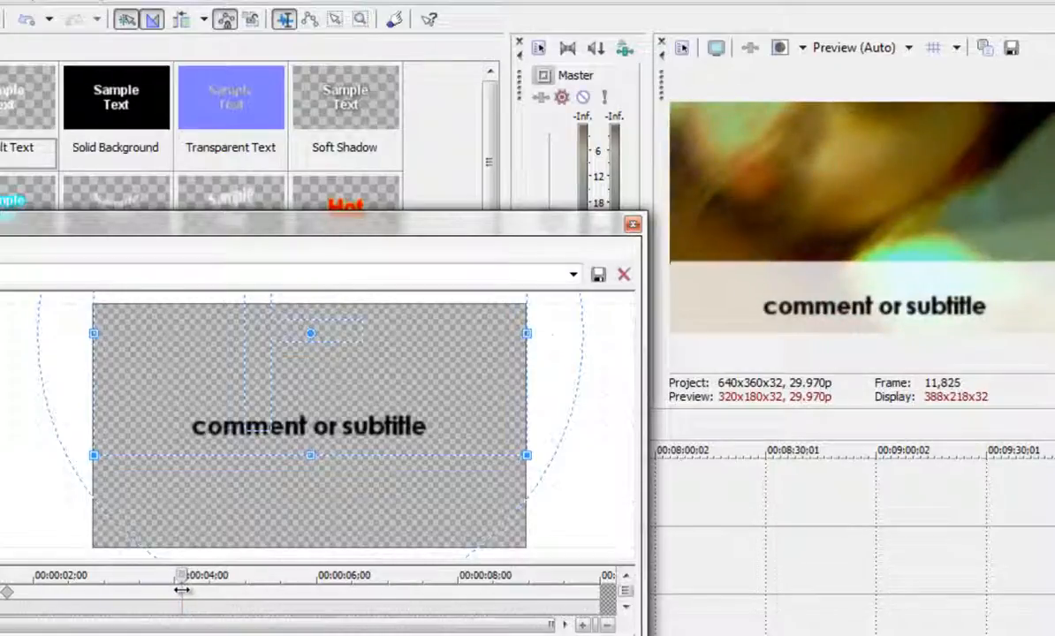
{"action": "left_click_drag", "start_coordinate": [308, 421], "coordinate": [310, 433]}
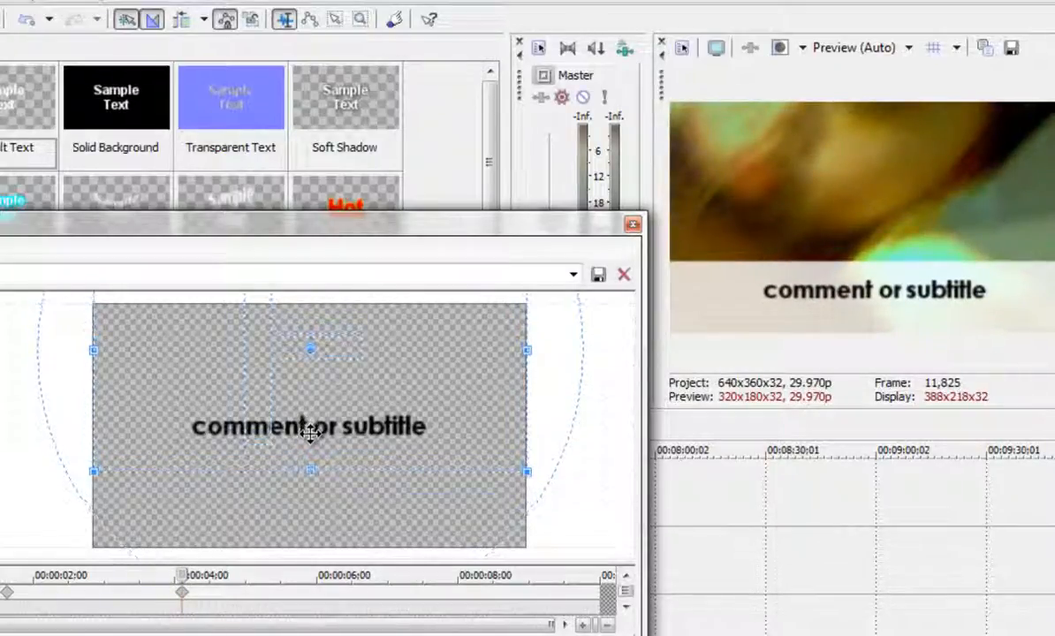
{"action": "left_click_drag", "start_coordinate": [178, 576], "coordinate": [235, 607]}
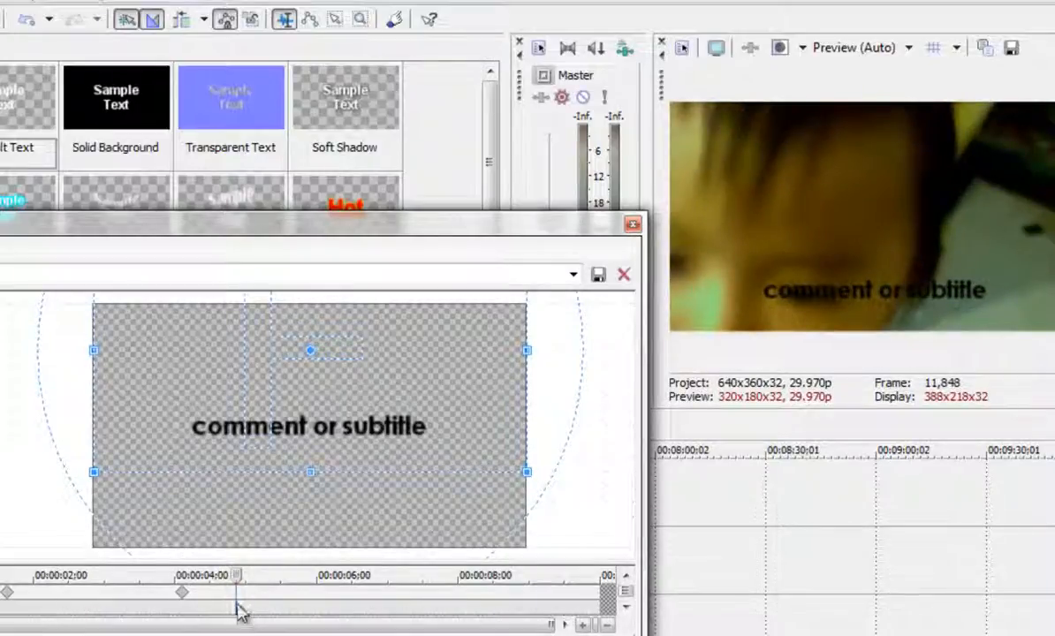
{"action": "left_click_drag", "start_coordinate": [271, 451], "coordinate": [271, 384]}
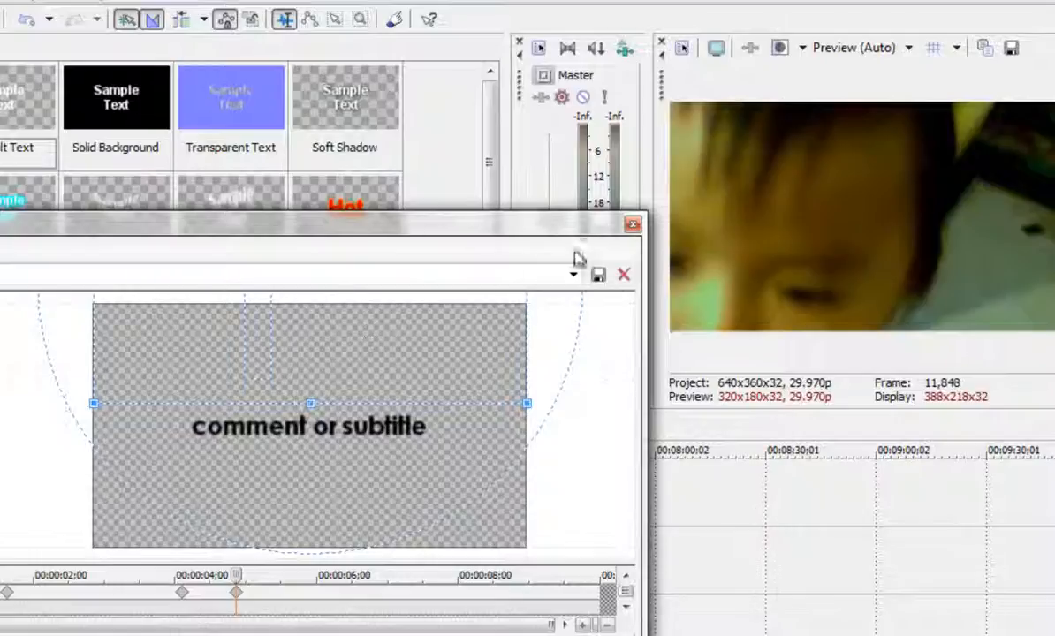
{"action": "left_click", "coordinate": [632, 224]}
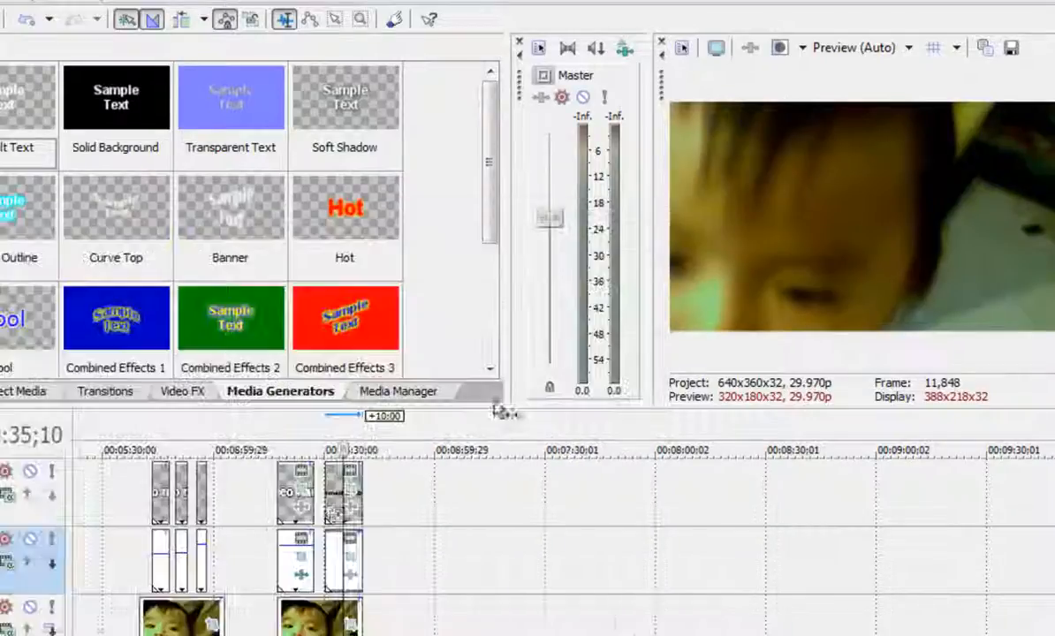
Play the comment text and lower panel animation from the start of the text event.
{"action": "left_click", "coordinate": [325, 504]}
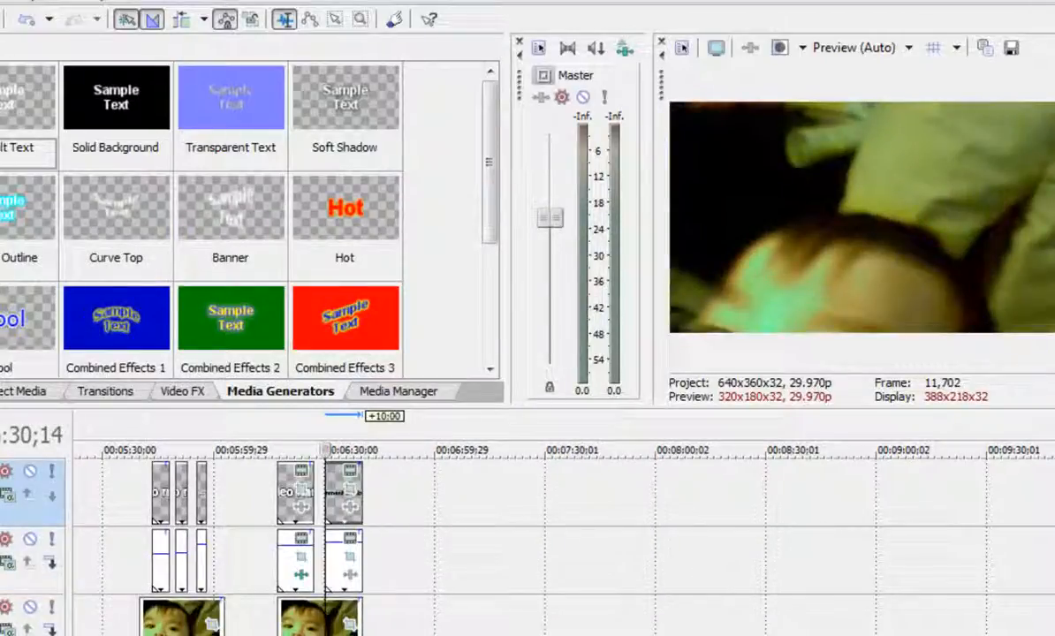
{"action": "key", "text": "space"}
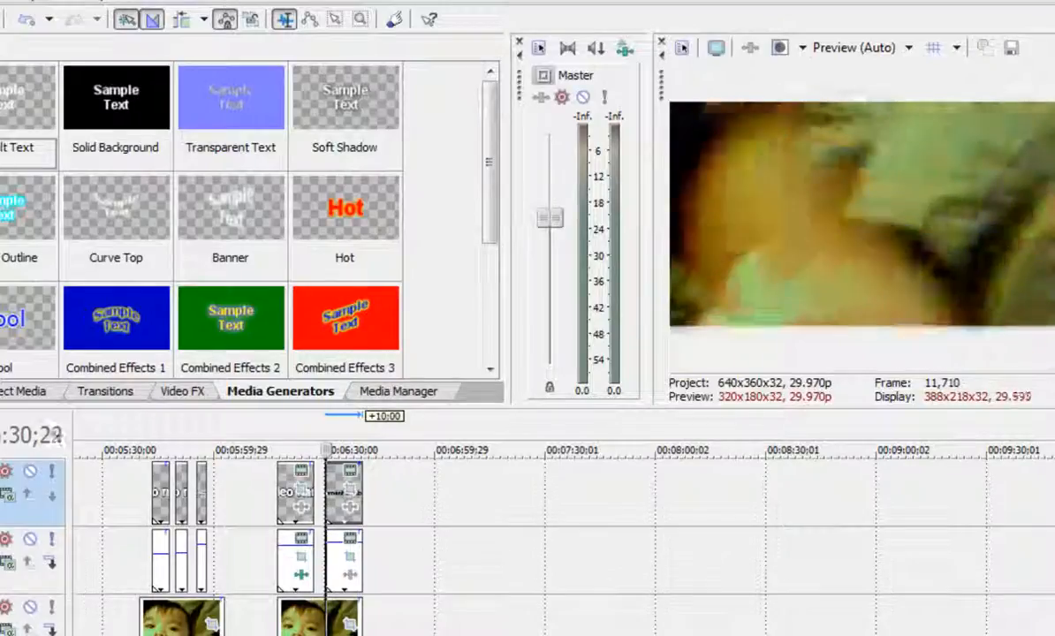